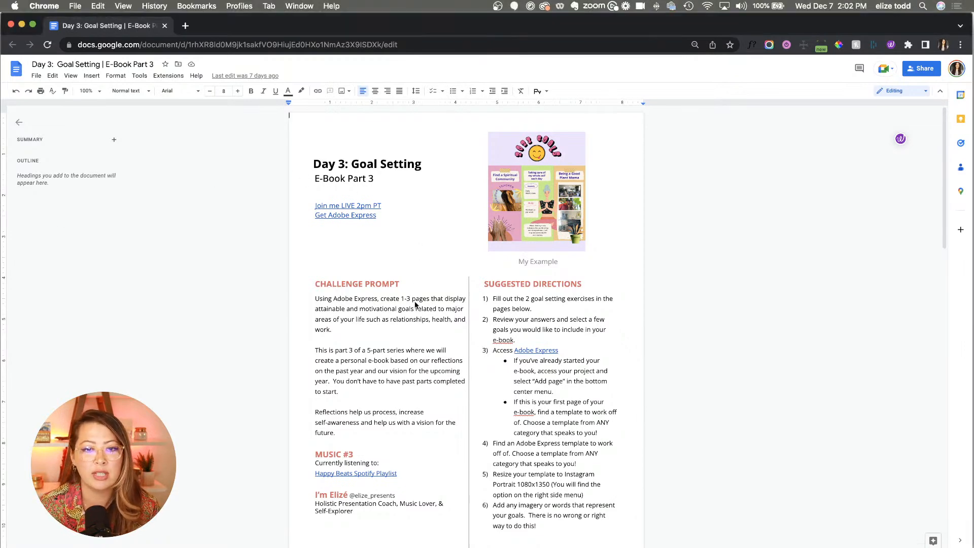
Step: Review the Day 3 Goal Setting challenge prompt, music section and suggested directions through to the Vision Reflection page
scroll(445, 302, "up", 5)
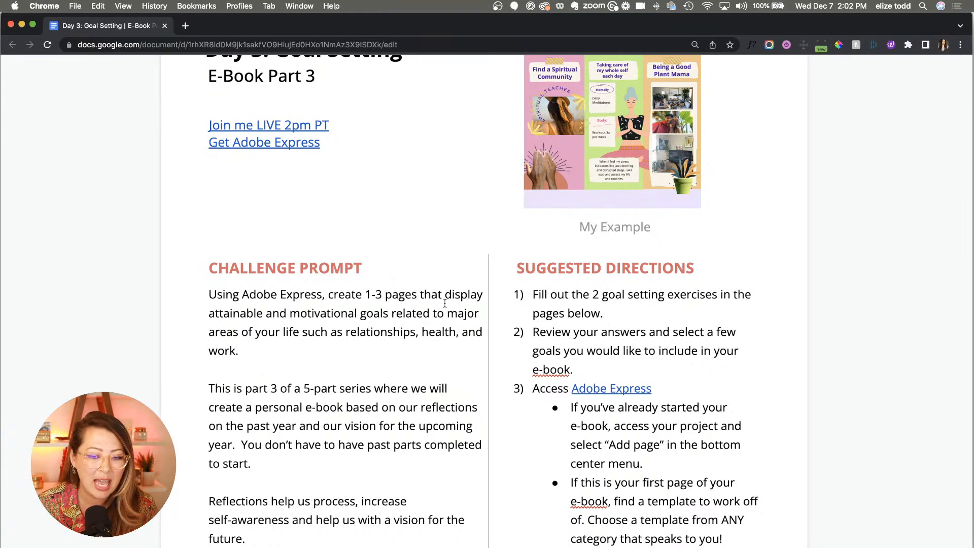
scroll(445, 303, "down", 1)
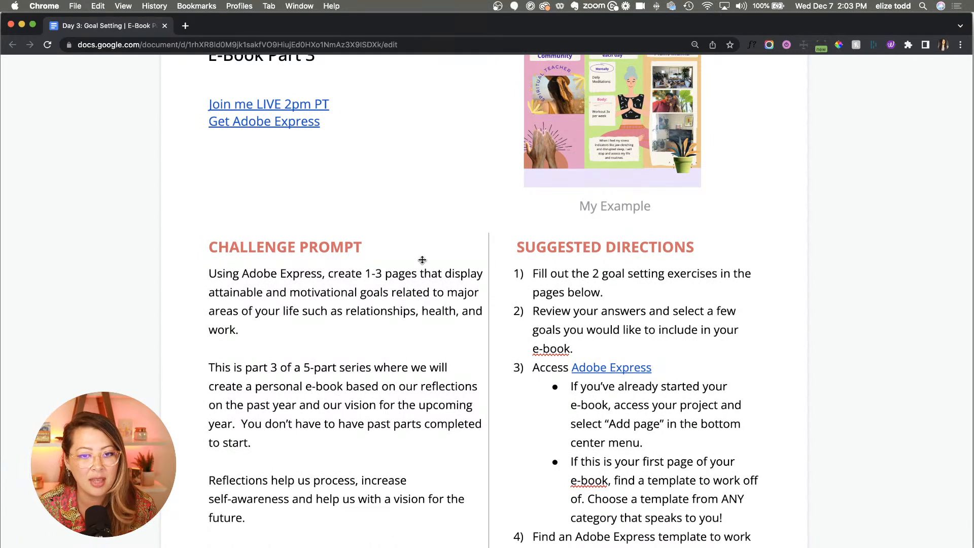
scroll(422, 259, "up", 6)
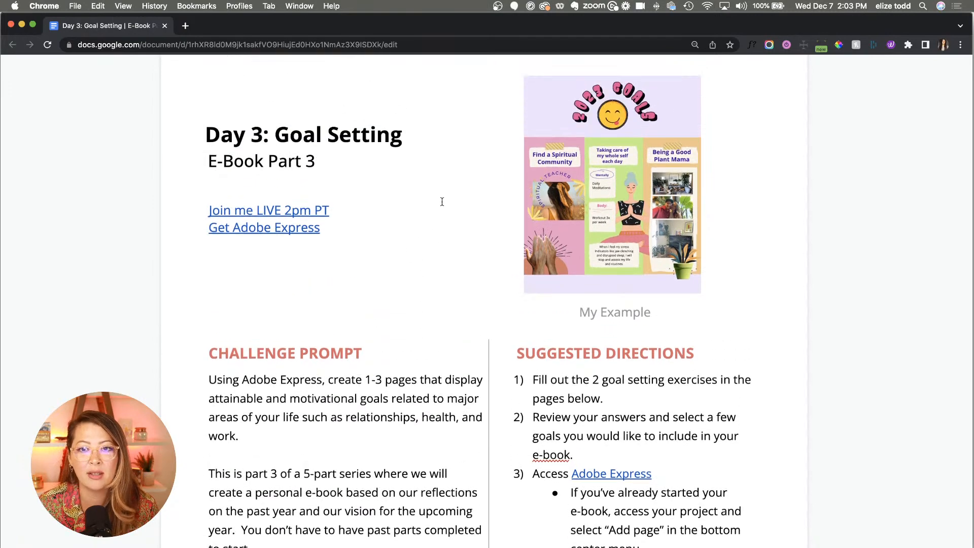
scroll(421, 274, "down", 15)
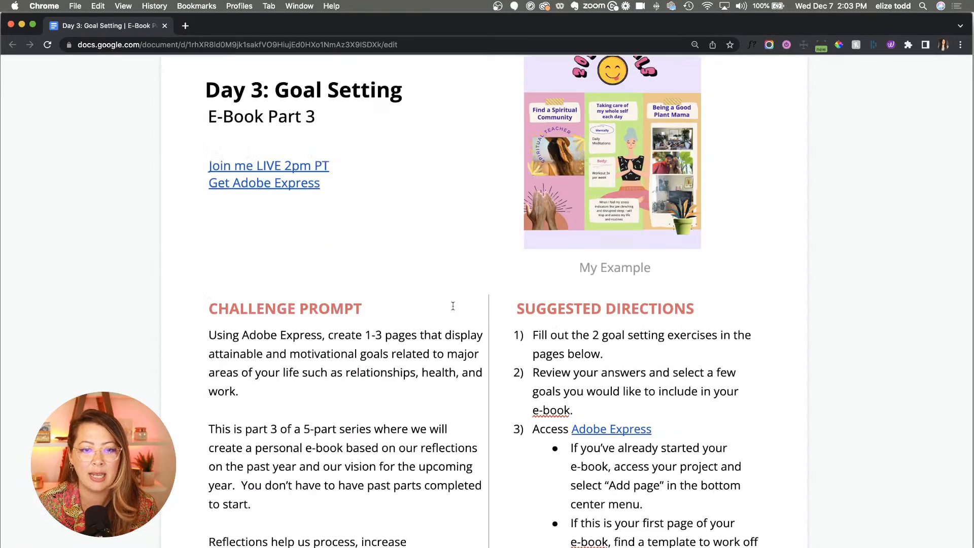
scroll(274, 358, "up", 3)
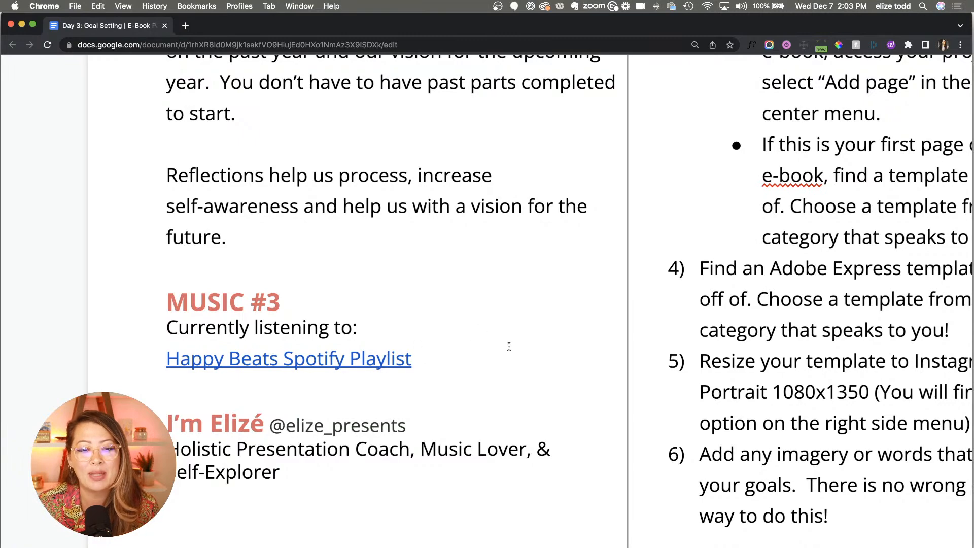
scroll(508, 346, "down", 3)
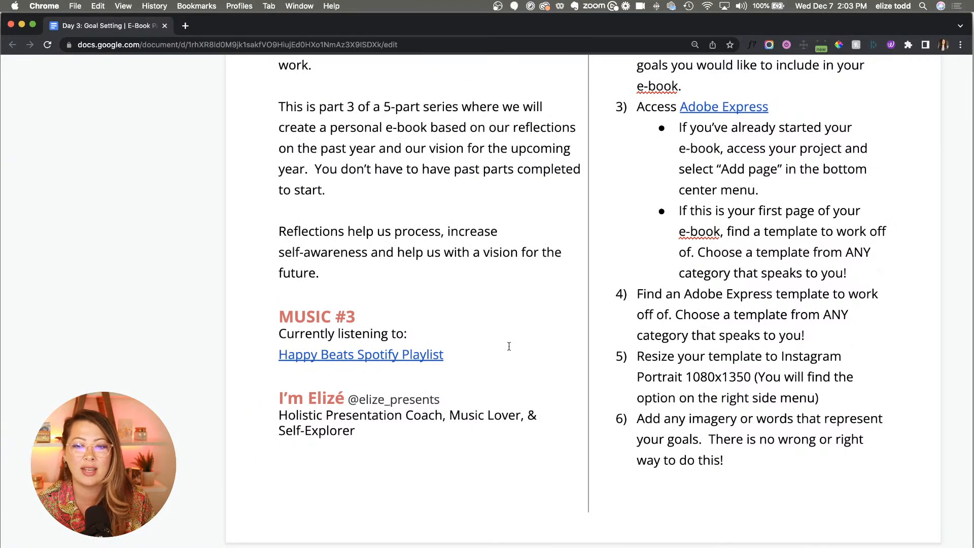
scroll(509, 346, "down", 3)
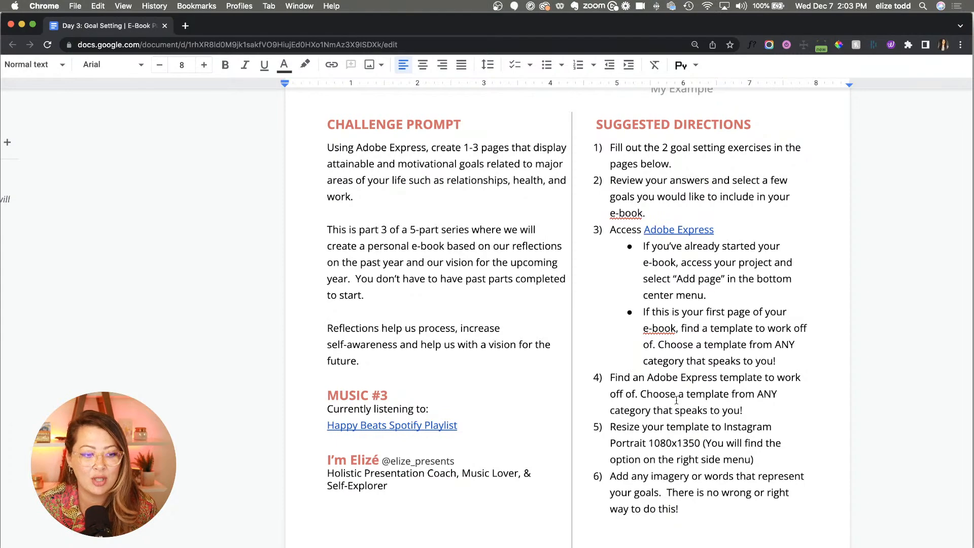
scroll(676, 400, "down", 7)
scroll(677, 400, "down", 3)
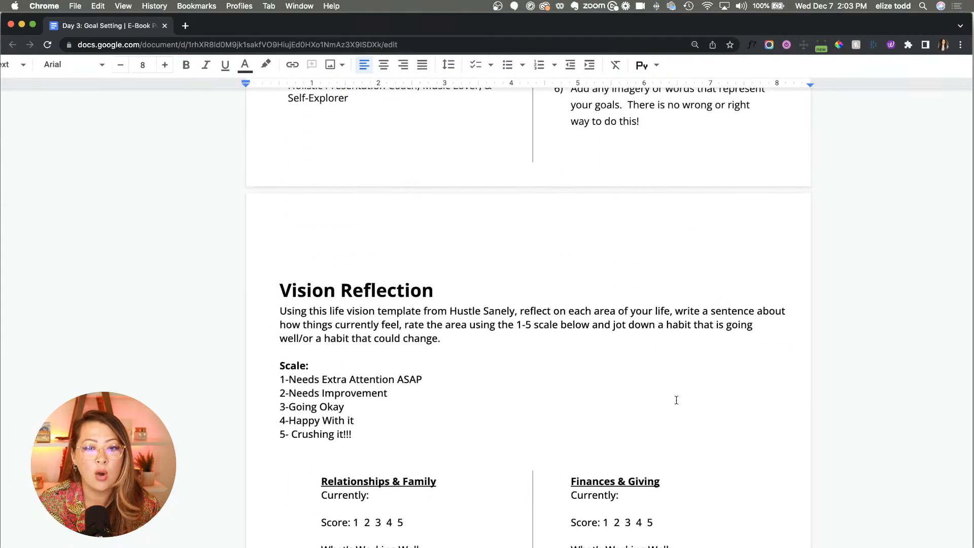
Step: Examine the Vision Reflection worksheet's instructions, 1-5 rating scale and six life-area sections
key("super+minus")
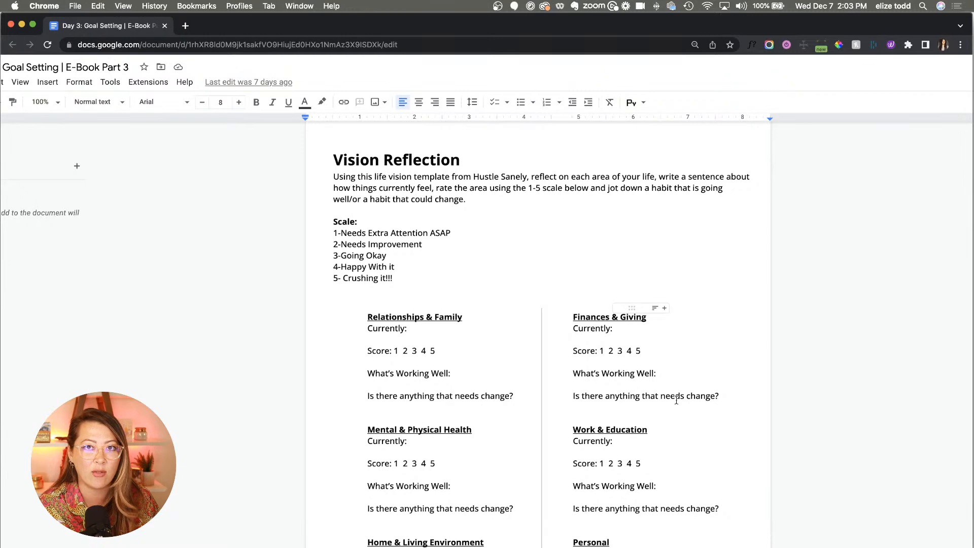
scroll(676, 400, "down", 1)
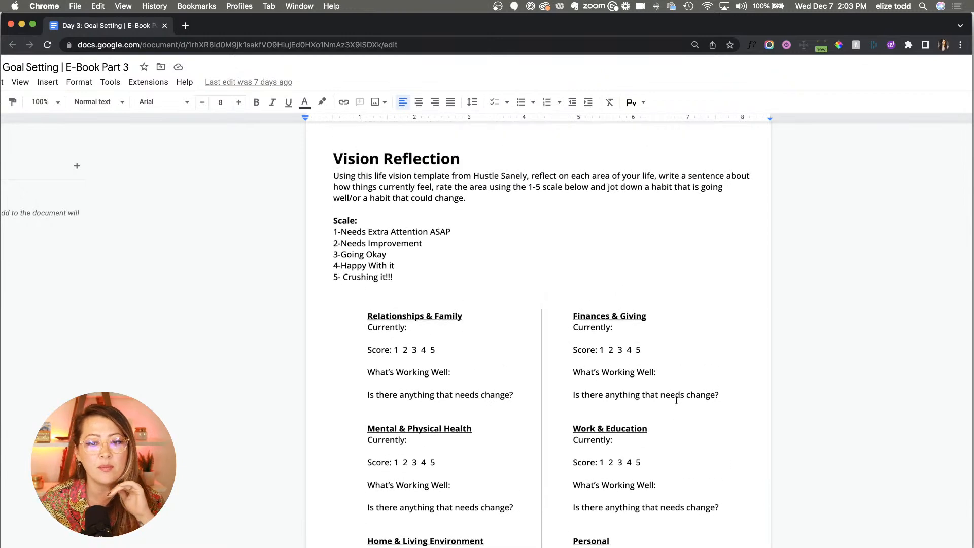
scroll(676, 400, "up", 2)
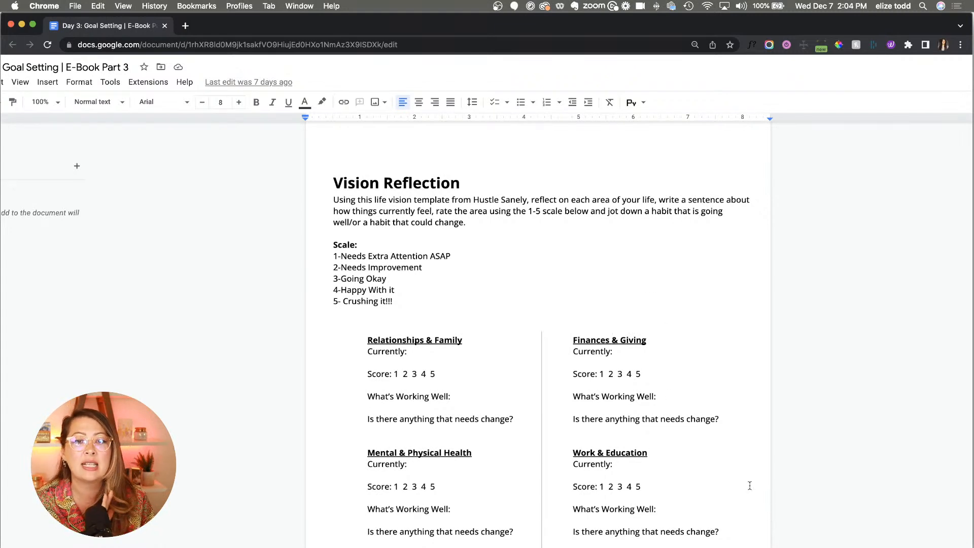
scroll(750, 485, "down", 2)
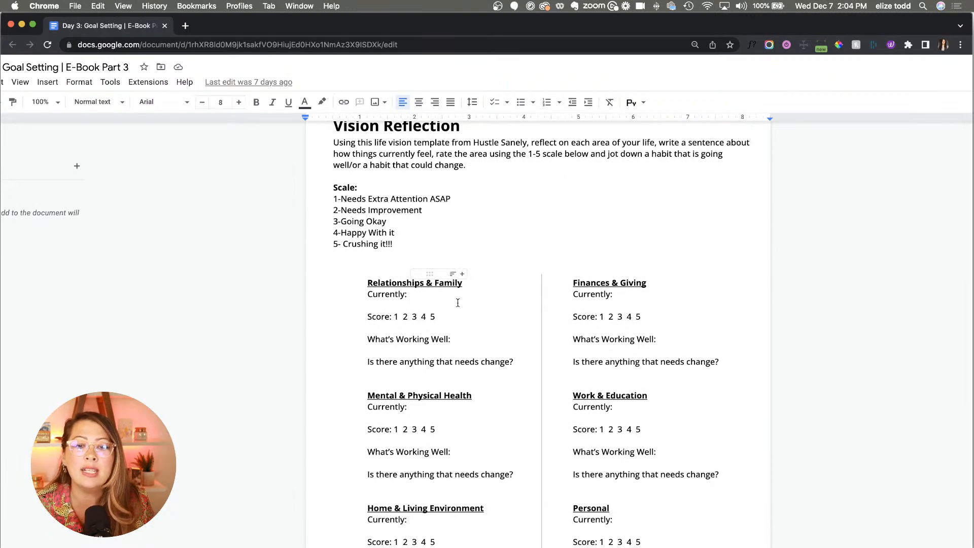
scroll(439, 313, "down", 1)
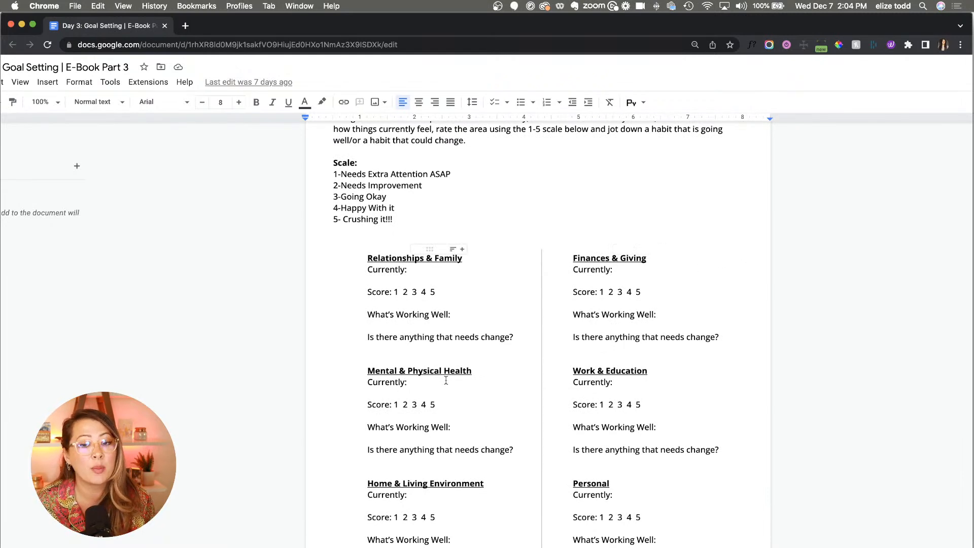
scroll(446, 380, "down", 2)
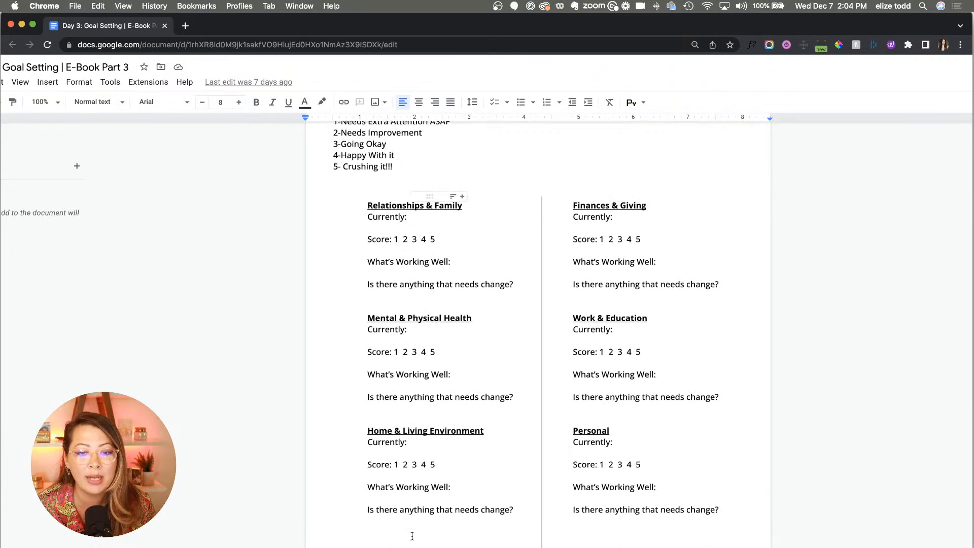
scroll(619, 506, "up", 1)
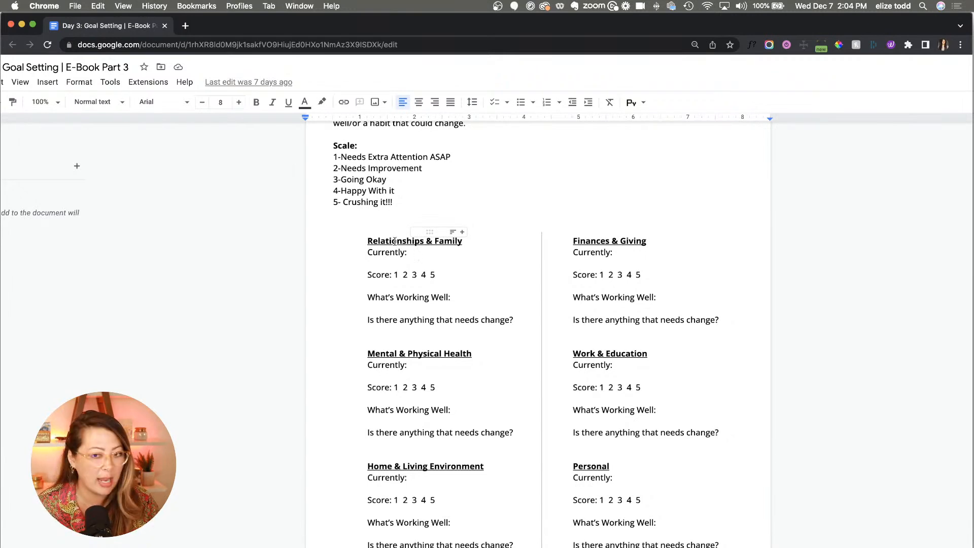
Step: Enter "I am prioritzing close friends." after Currently in the Vision Reflection's Relationships & Family section
left_click(424, 253)
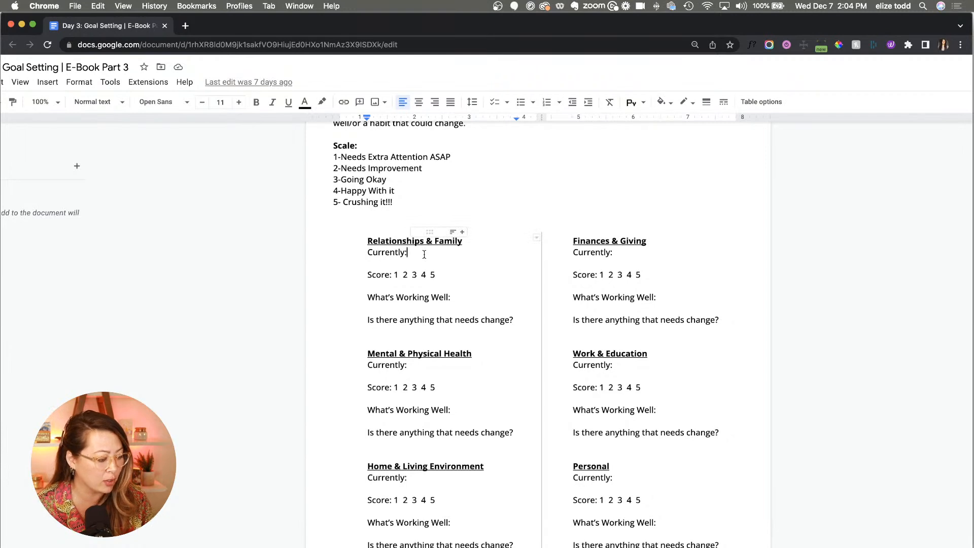
type("I")
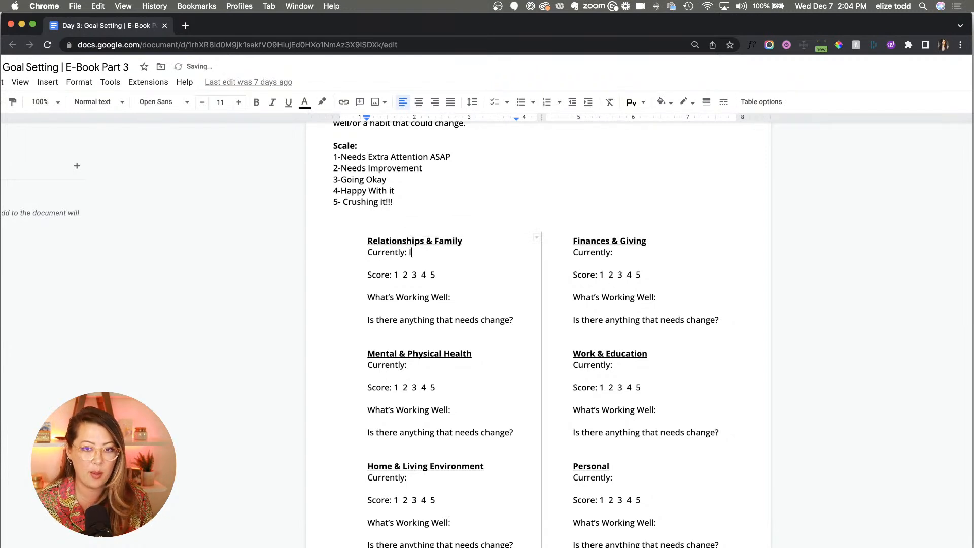
type(" am")
type(" proud")
key("BackSpace")
key("BackSpace")
key("BackSpace")
key("BackSpace")
type("ri")
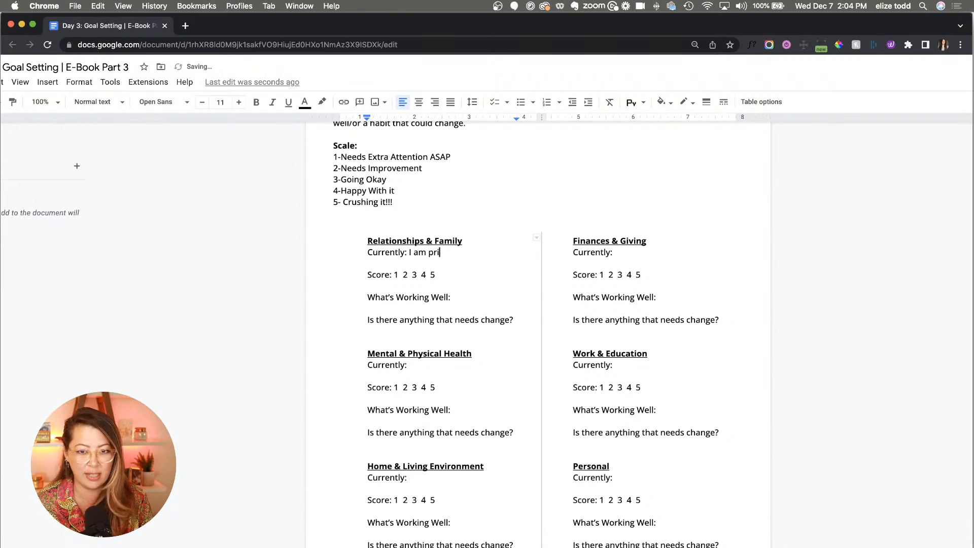
type("or")
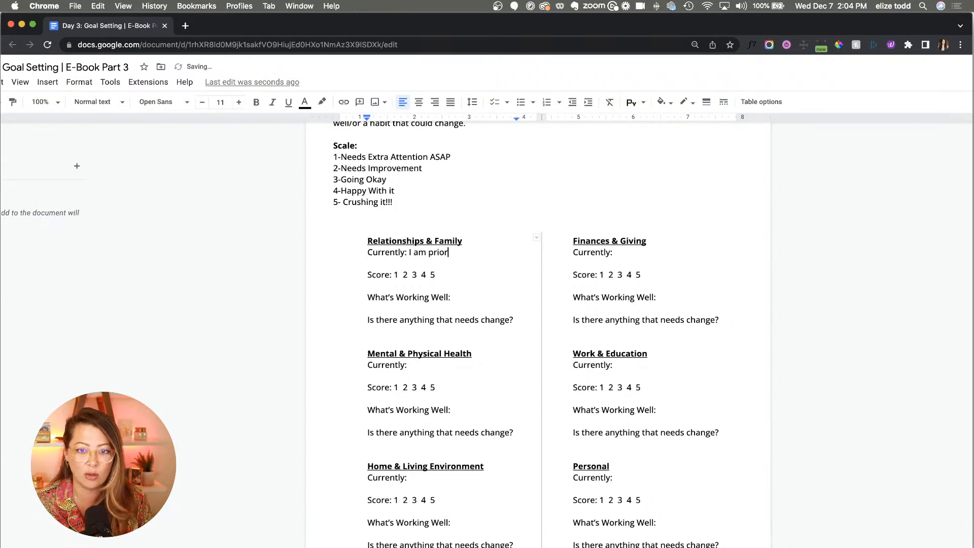
type("itzing close ")
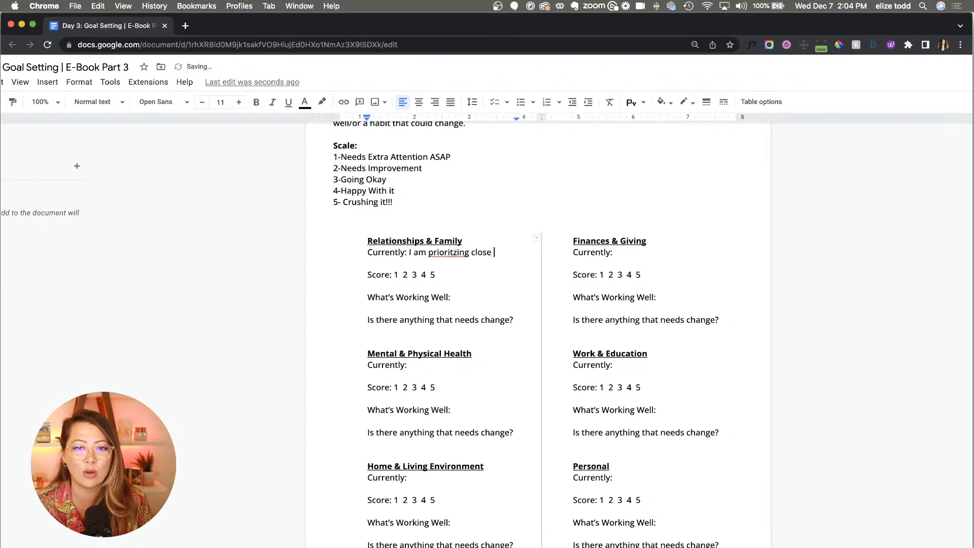
type("friends.")
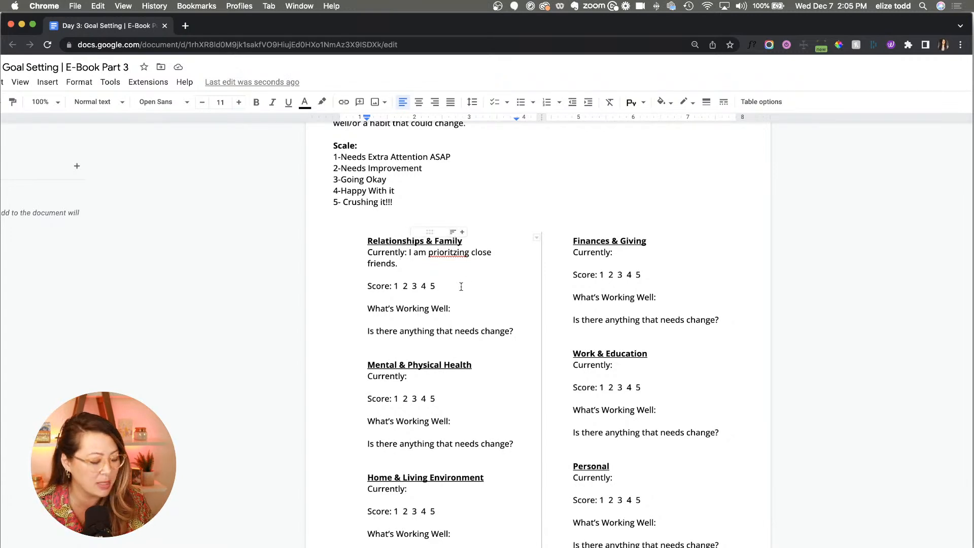
Step: Mark the Relationships & Family score as 4 by making that number bold
double_click(426, 286)
key("BackSpace")
key("Right")
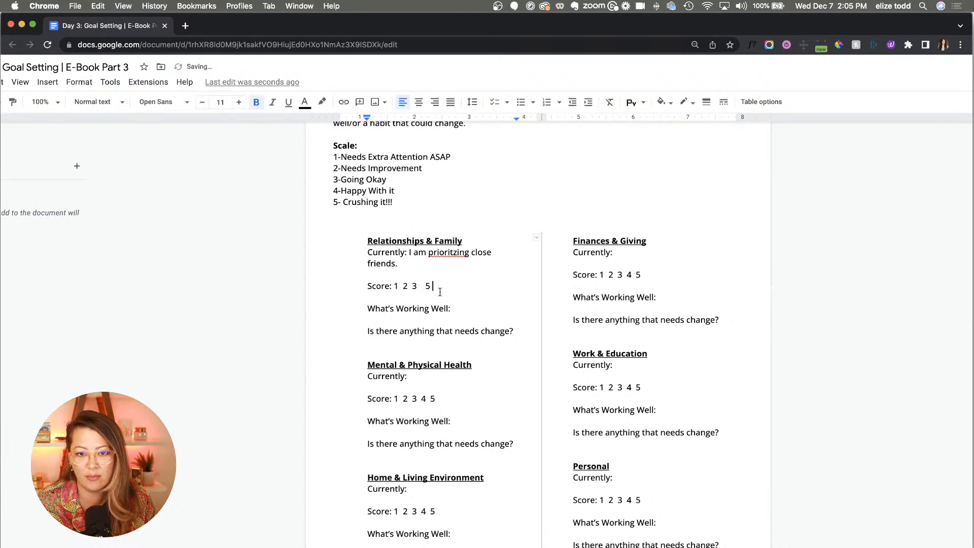
key("super+z")
key("super+b")
double_click(450, 287)
Step: Under Relationships & Family, answer What's Working Well with "Focused attention." and the needs-change question with "Spiritual Community"
left_click(459, 308)
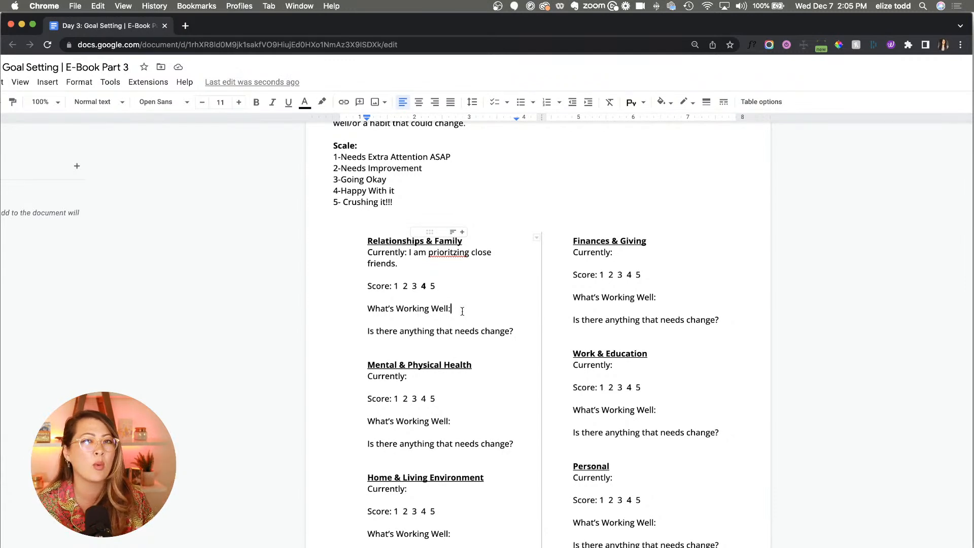
type("Foc")
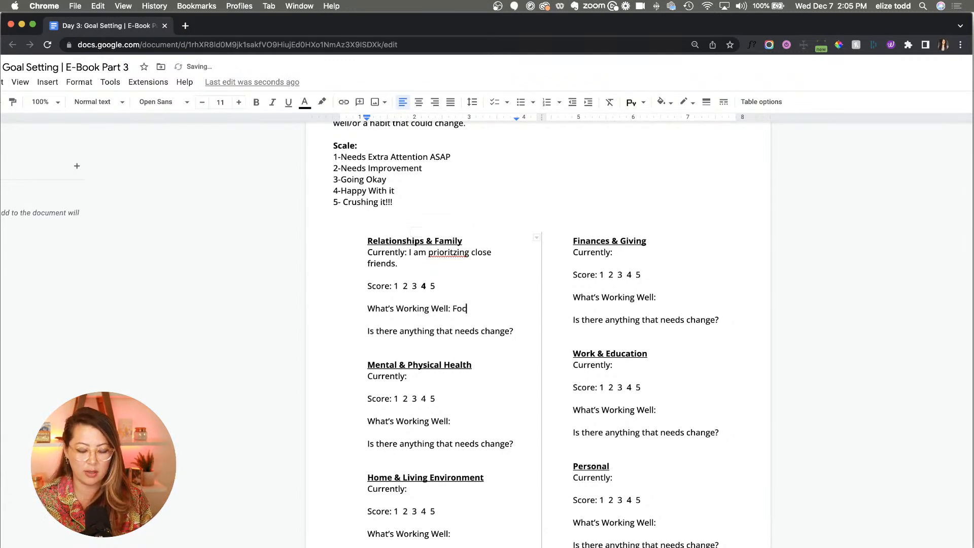
type("used attention.")
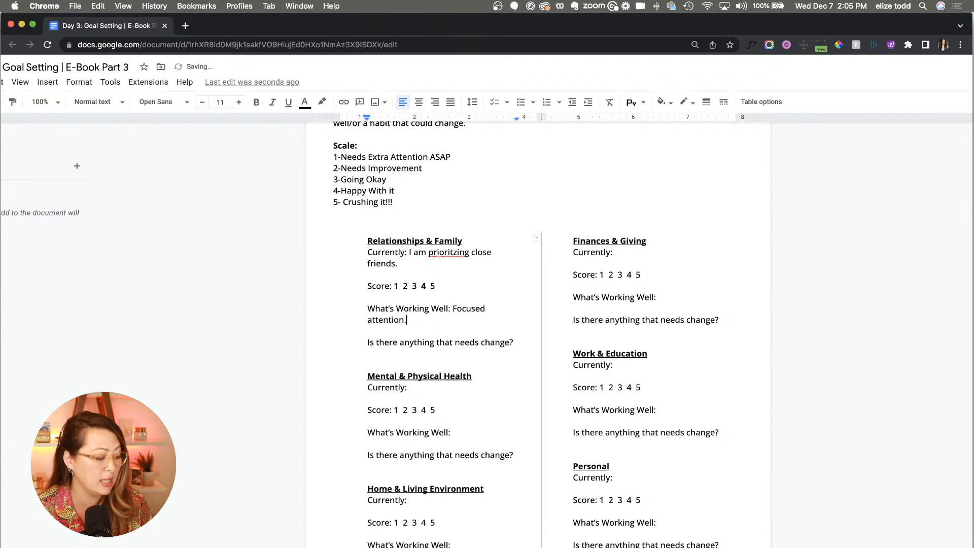
left_click(381, 354)
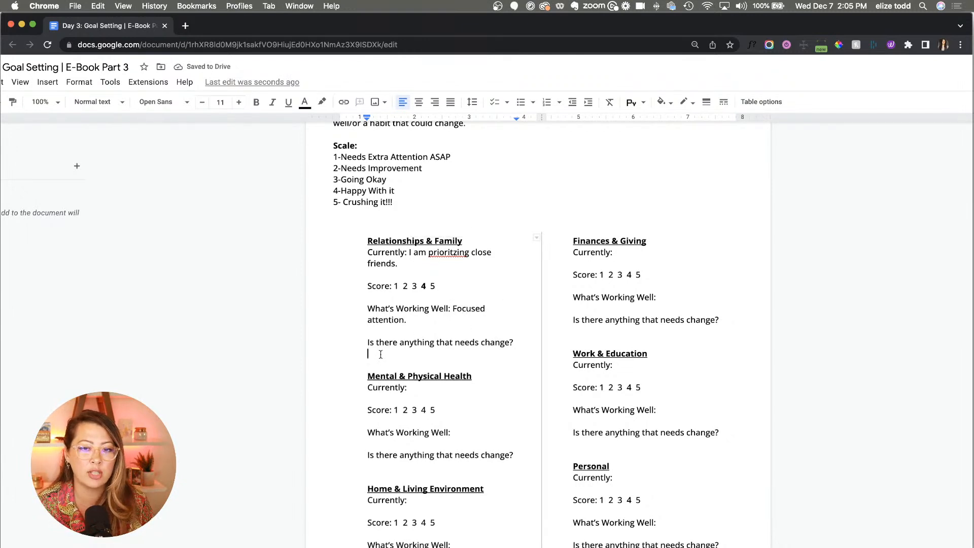
type("Spir")
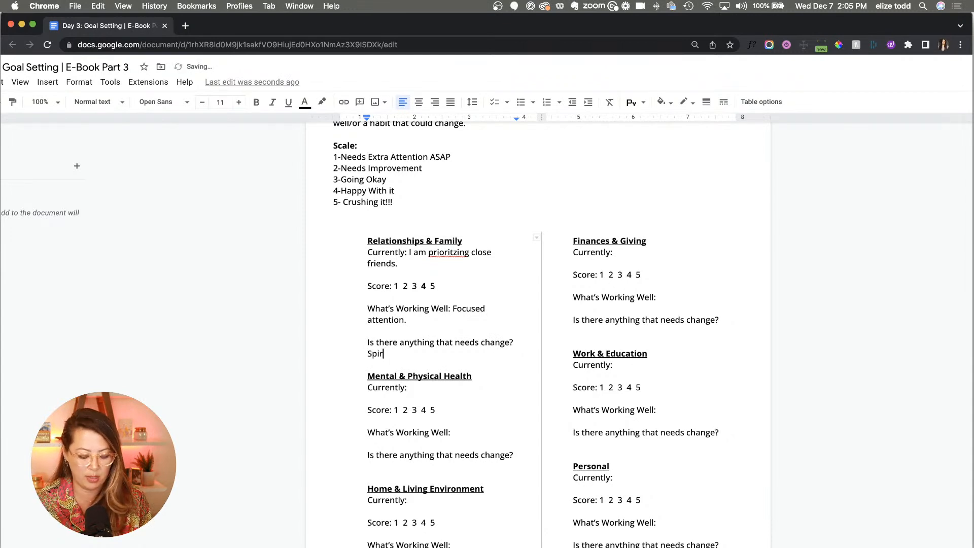
type("itual Community")
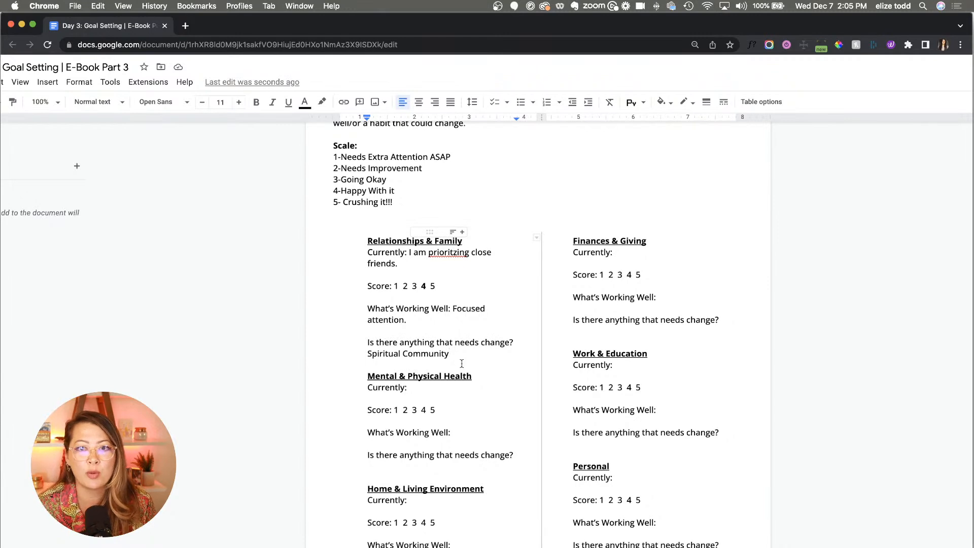
Step: Enter "Connecting and patienct" as the first Relationships & Family priority in the Vision Planning section
scroll(461, 364, "down", 3)
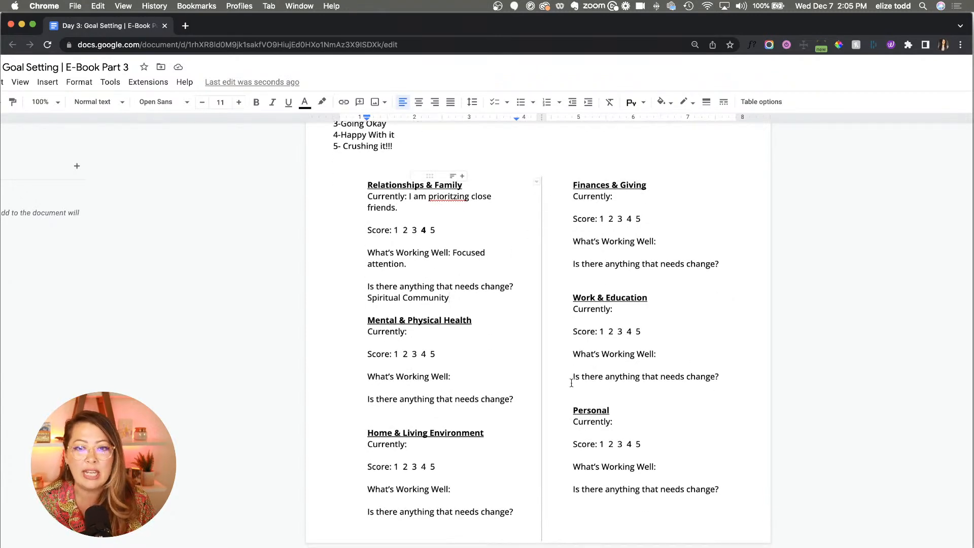
scroll(513, 451, "down", 1)
scroll(513, 451, "down", 11)
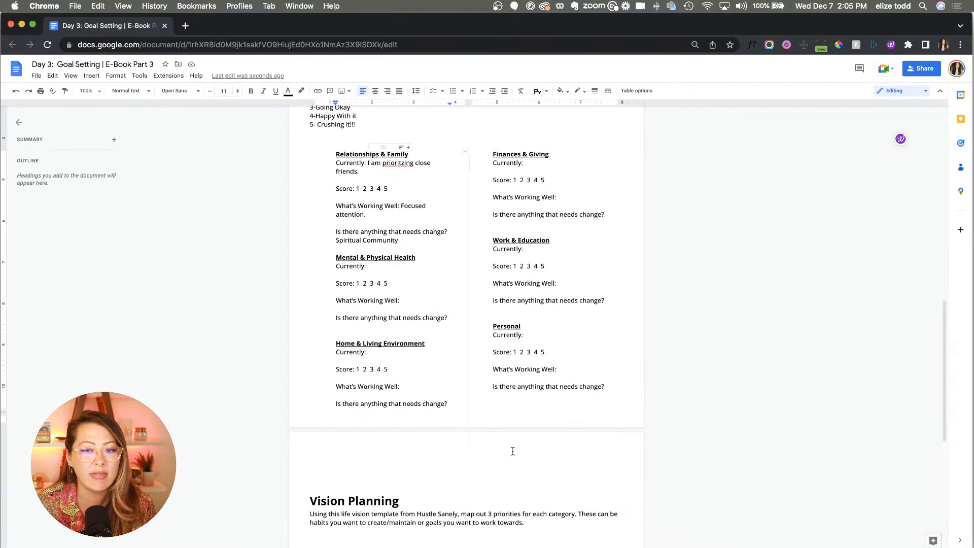
scroll(401, 399, "up", 3)
scroll(401, 399, "up", 2)
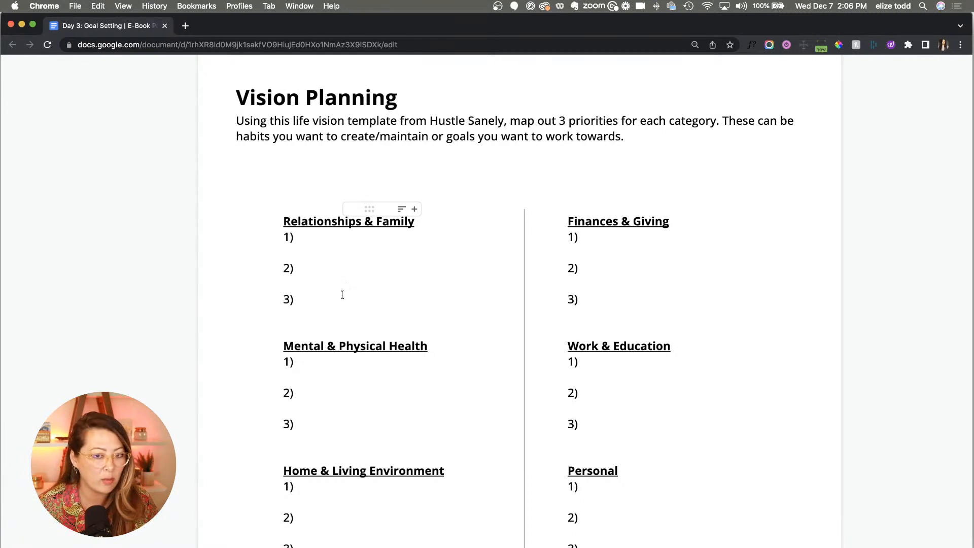
left_click(318, 245)
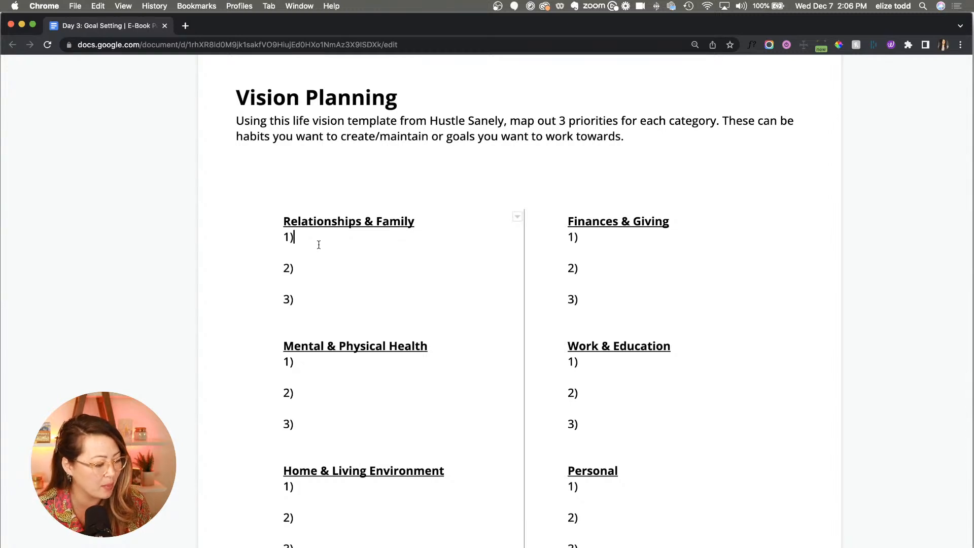
type("Conne")
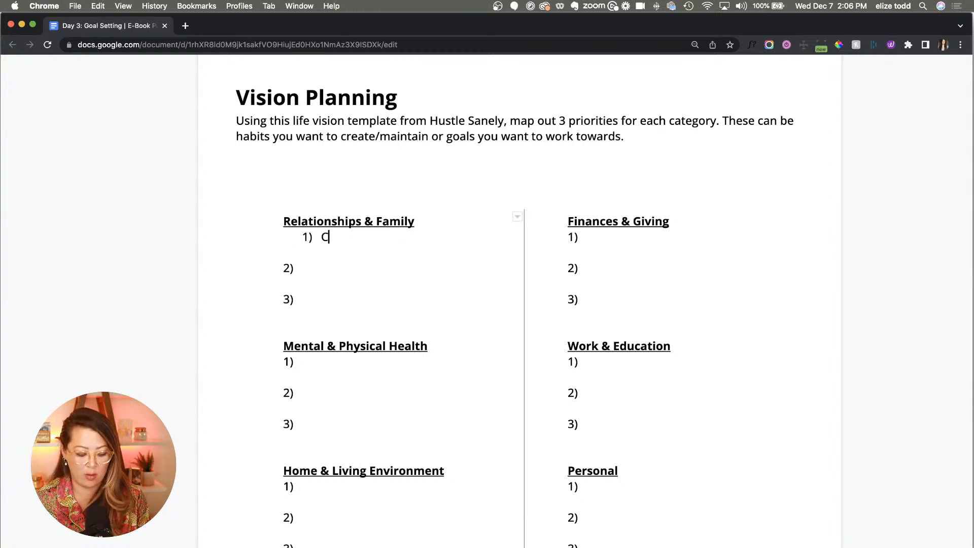
type("cting")
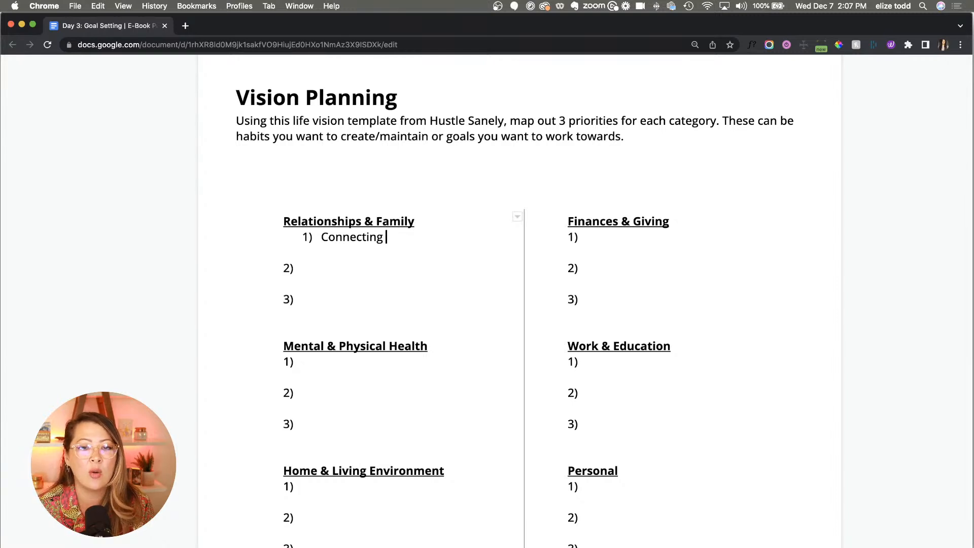
type("and patie")
type("nce")
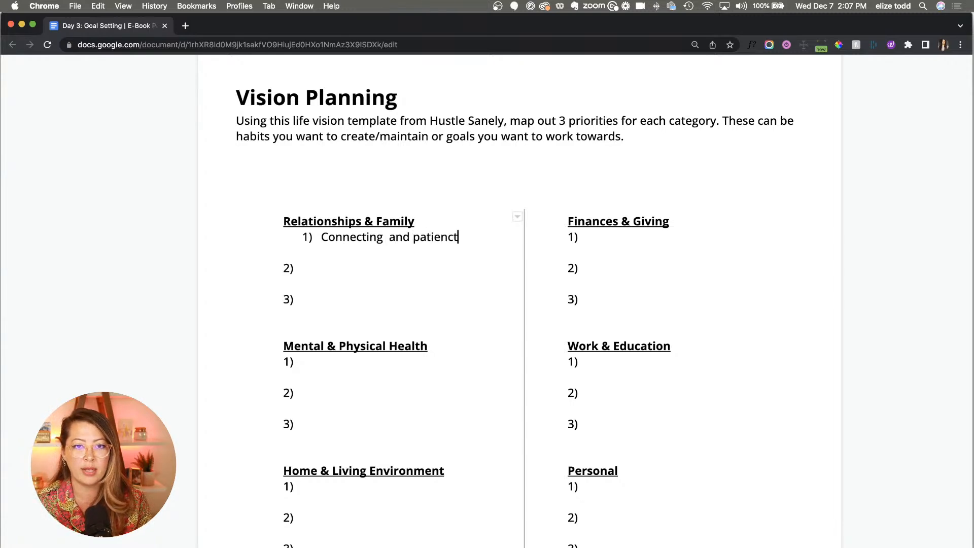
left_click(357, 264)
Step: Review the Vision Planning and Vision Reflection sections, then switch to Adobe Express and look through its home page template categories
key("super+minus")
key("super+minus")
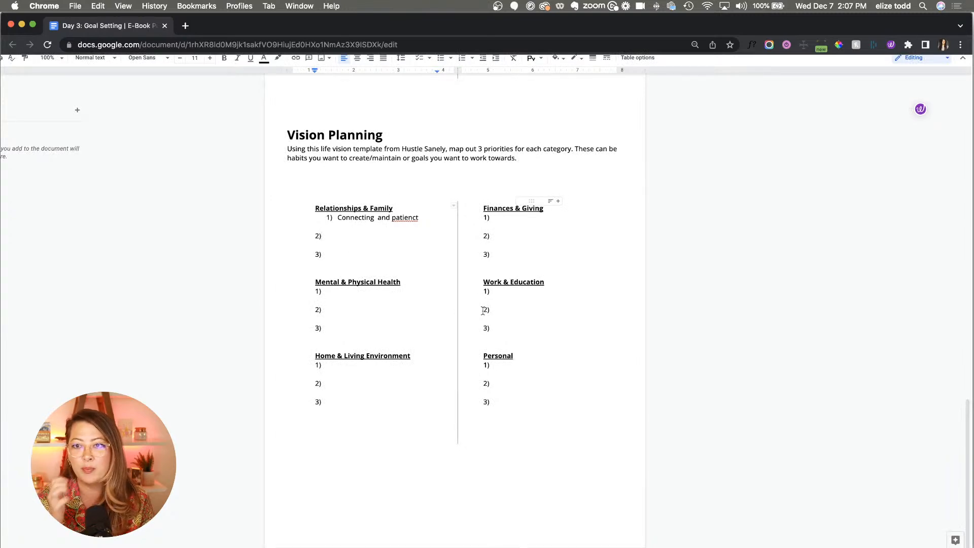
scroll(483, 311, "up", 10)
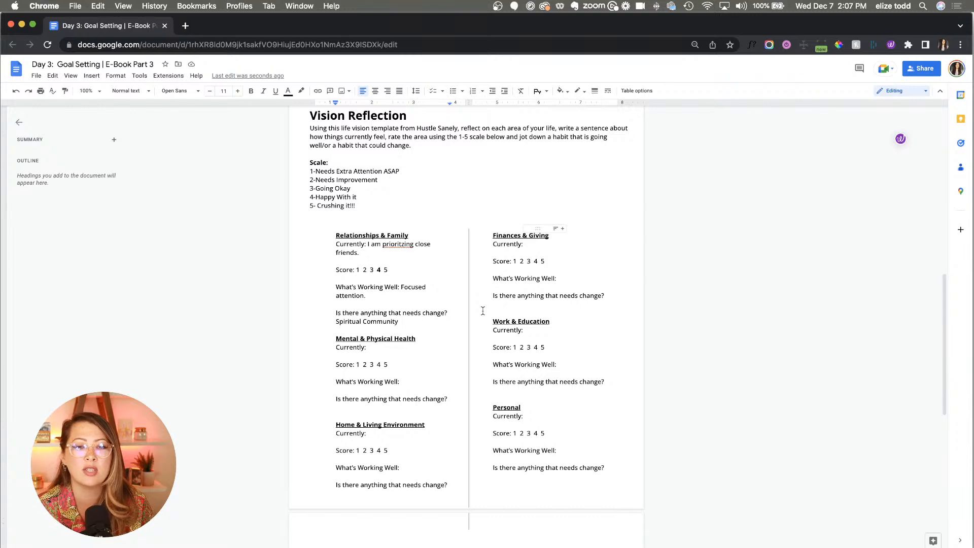
left_click(22, 25)
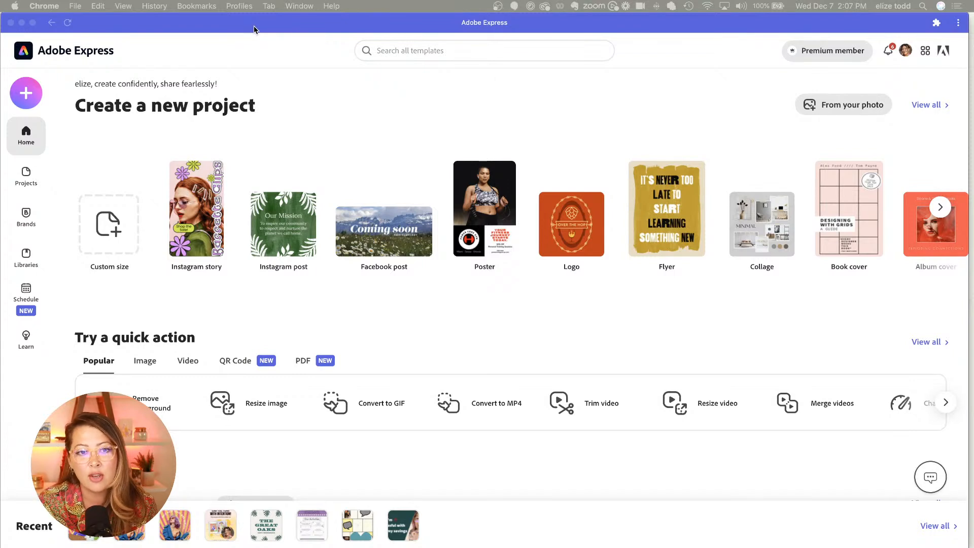
scroll(393, 290, "down", 10)
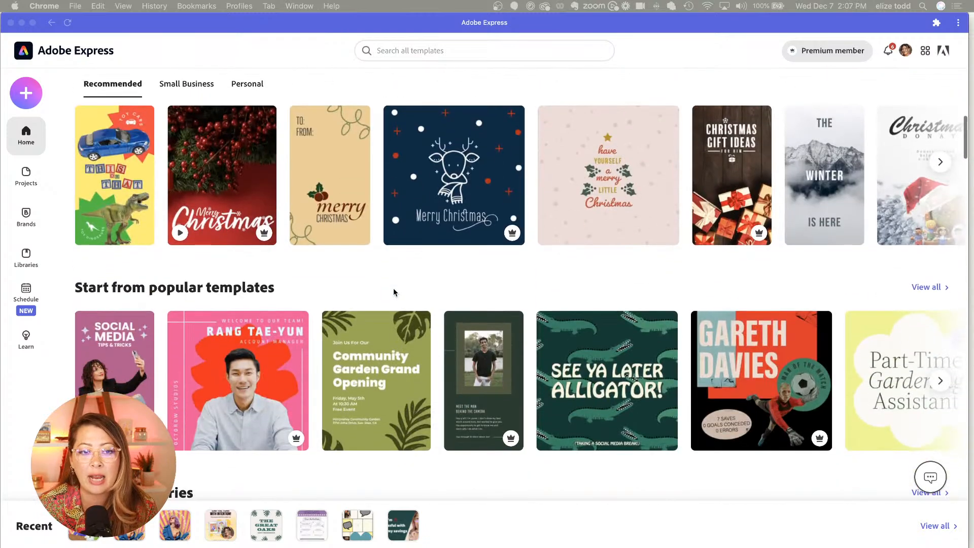
scroll(281, 277, "down", 5)
scroll(282, 276, "down", 12)
scroll(281, 276, "down", 12)
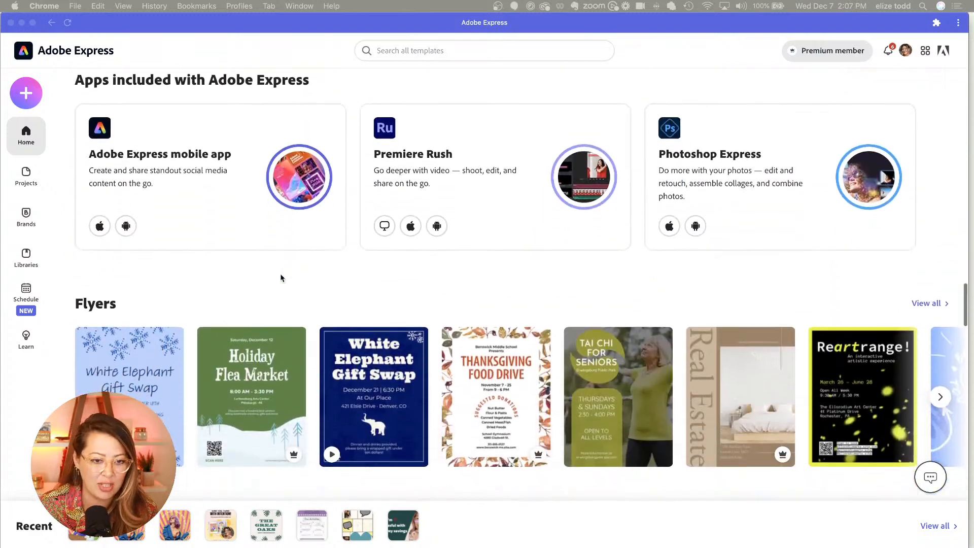
scroll(281, 277, "down", 6)
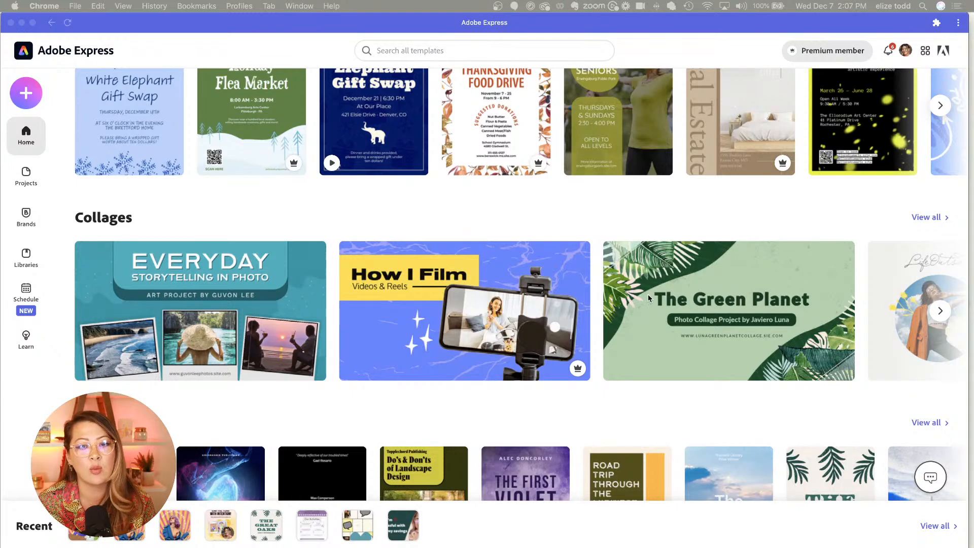
scroll(648, 299, "up", 1)
scroll(648, 298, "up", 1)
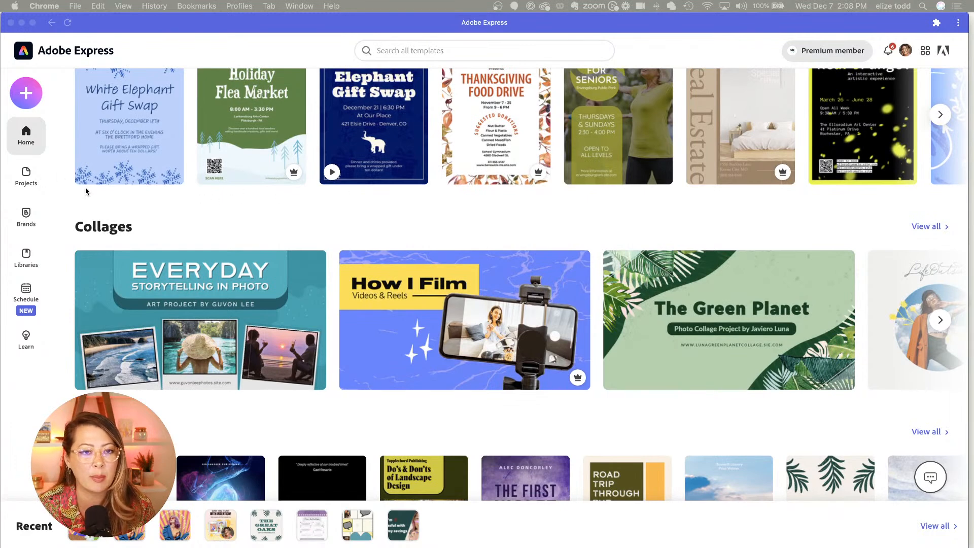
Step: Open the e-book project with the "Hold onto those who radiate" cover from the saved projects
left_click(34, 182)
left_click(31, 181)
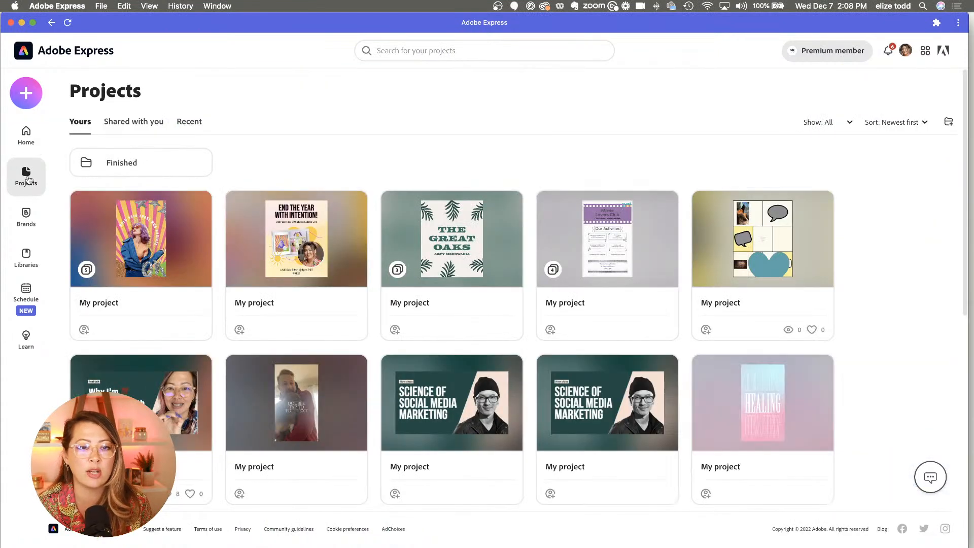
left_click(138, 244)
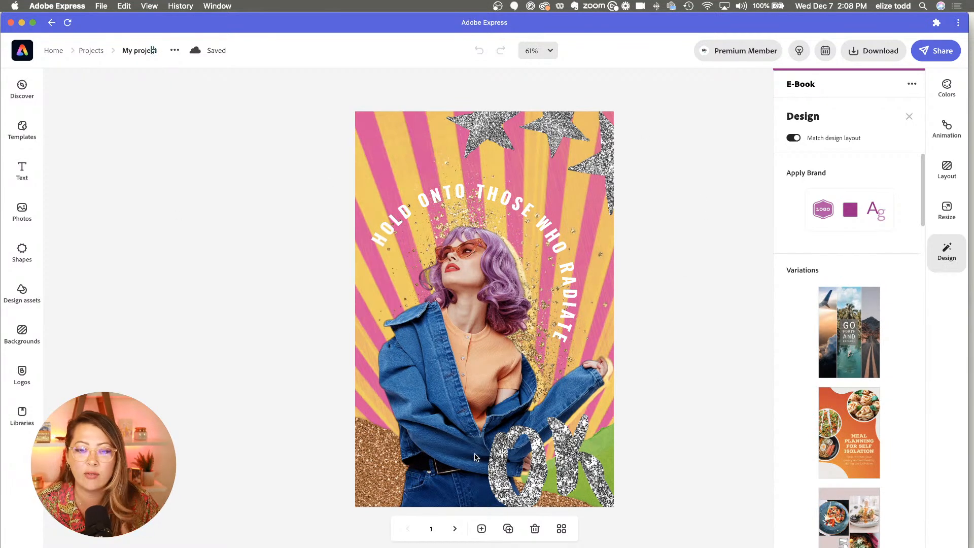
Step: Go through the e-book's pages one by one up to page 5, "I Felt Loved By..."
left_click(454, 529)
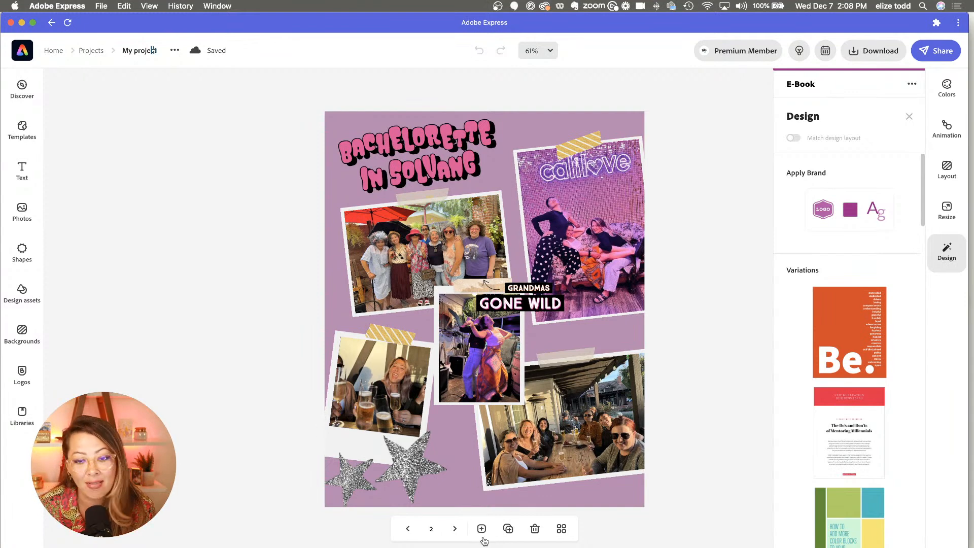
left_click(455, 533)
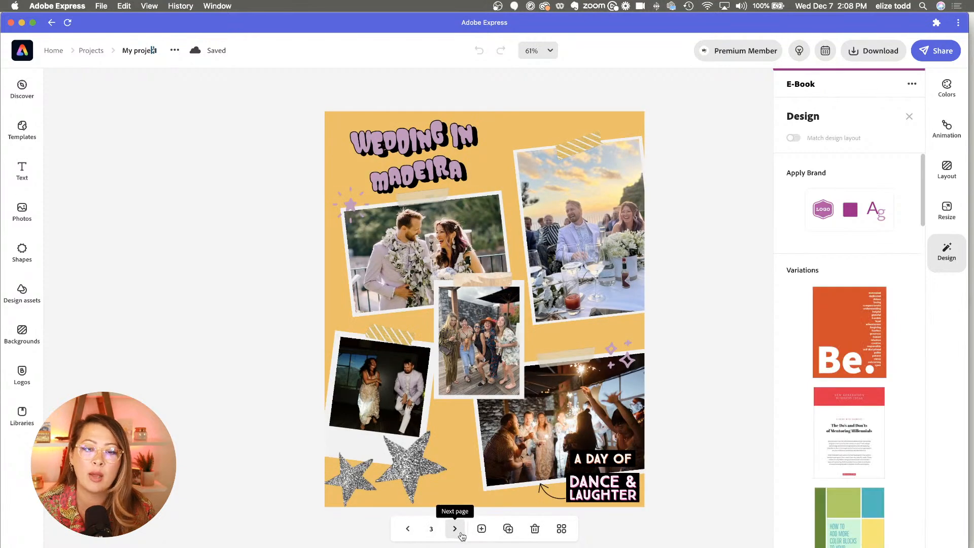
left_click(455, 531)
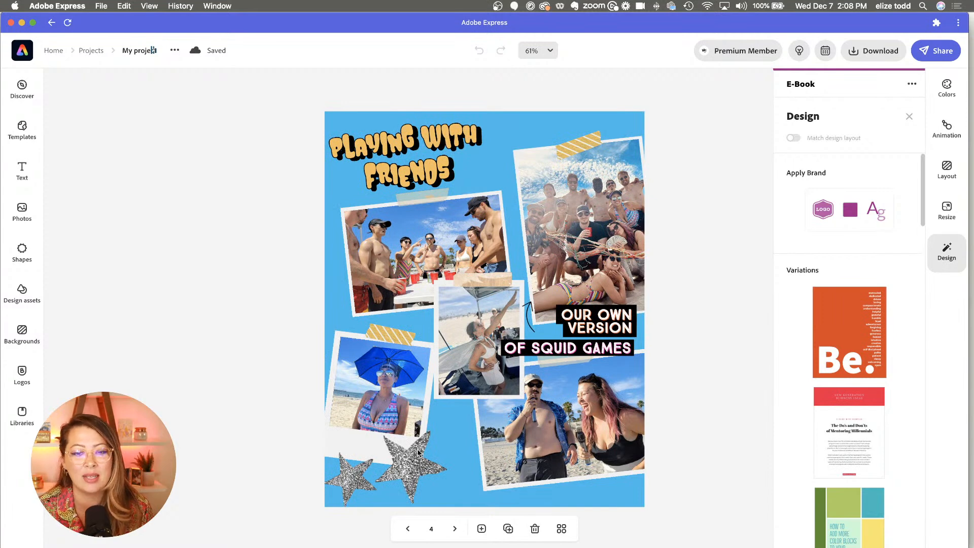
left_click(455, 530)
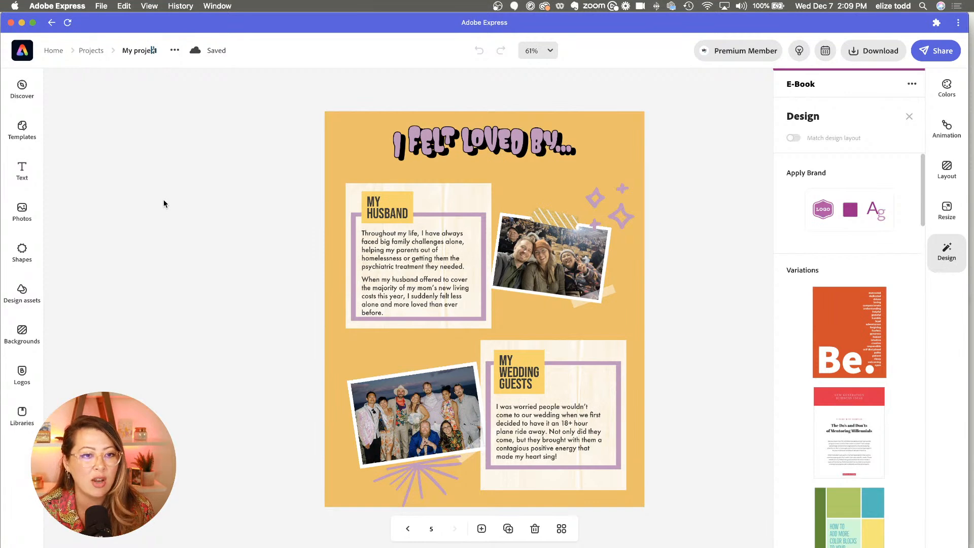
Step: Find the three-panel "Lovelake School" Meet the Teacher template among the Collages templates and add it to the project as a new page
left_click(23, 126)
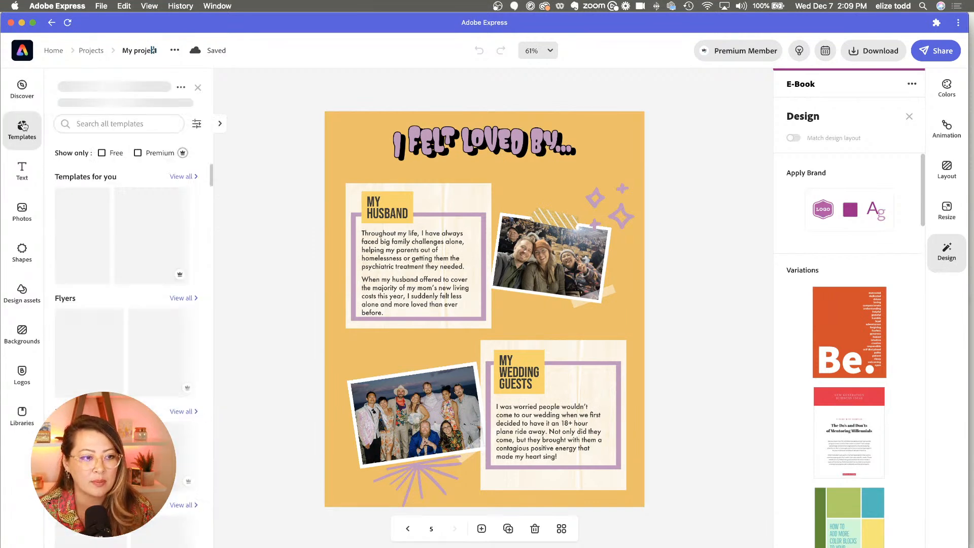
scroll(153, 254, "down", 5)
scroll(181, 229, "down", 5)
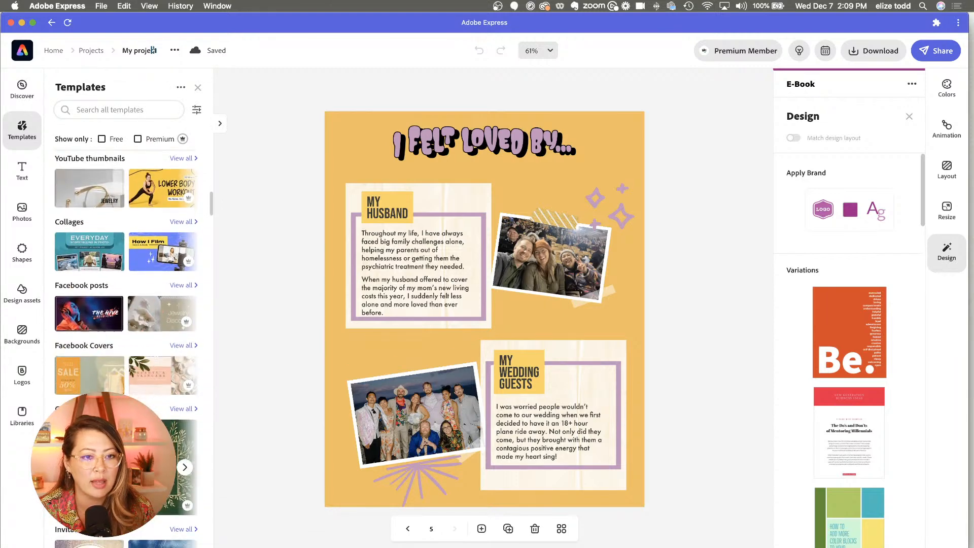
left_click(181, 229)
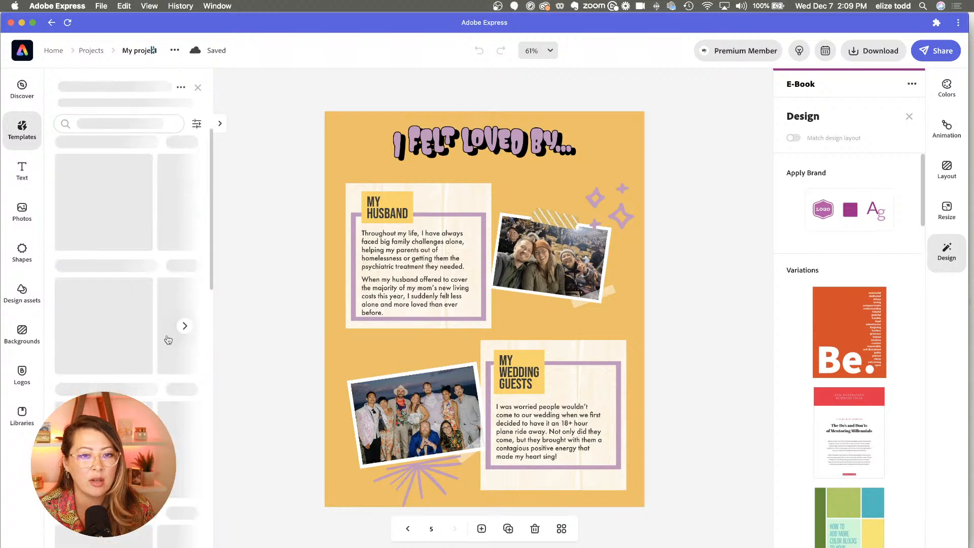
scroll(166, 355, "down", 10)
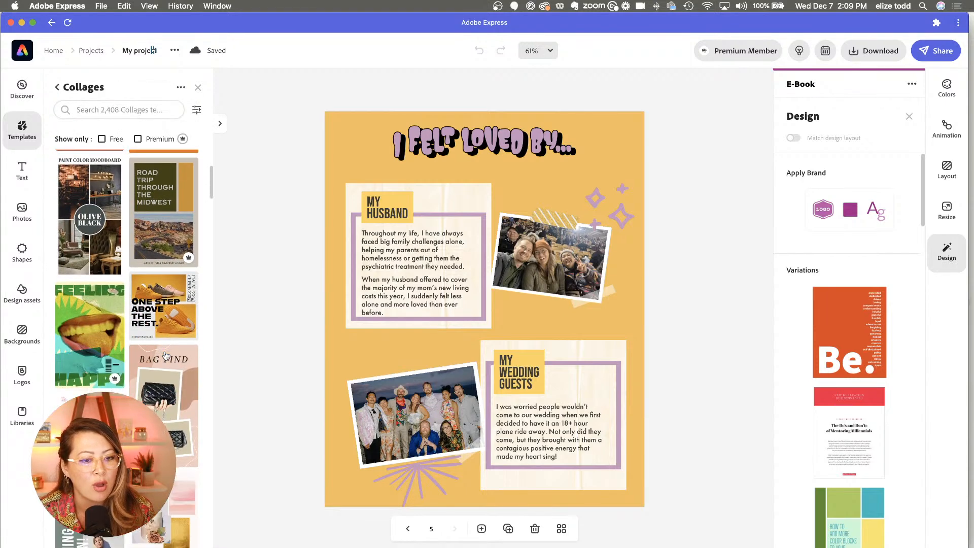
scroll(166, 355, "down", 10)
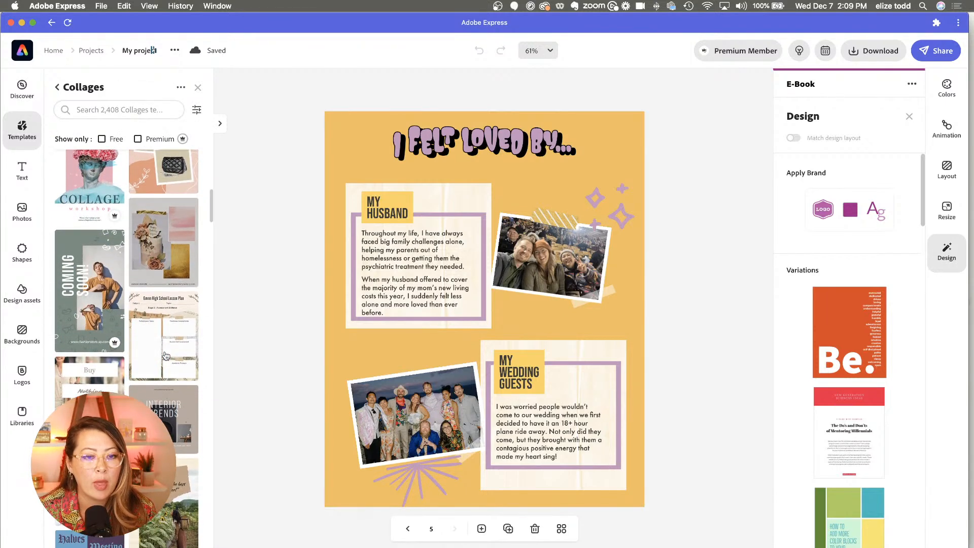
scroll(166, 357, "down", 10)
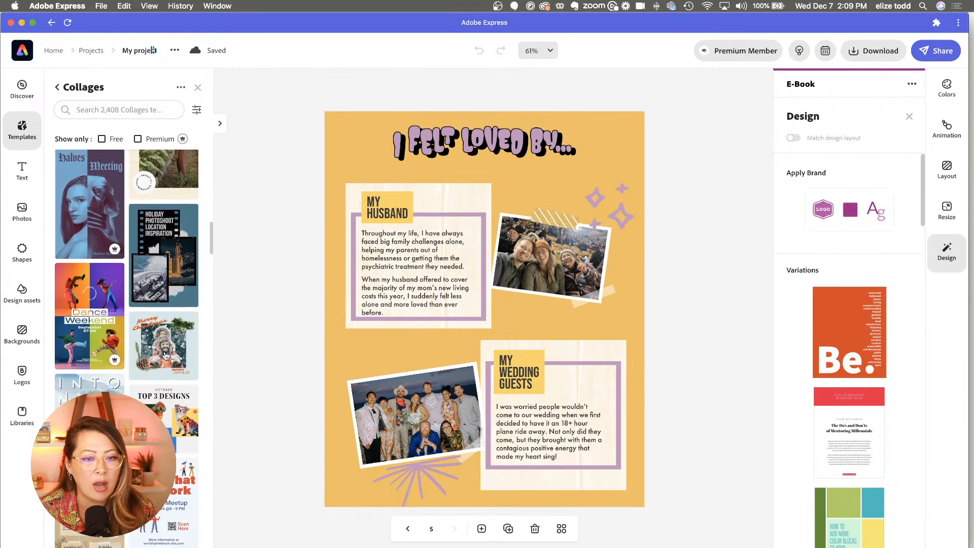
scroll(166, 355, "down", 10)
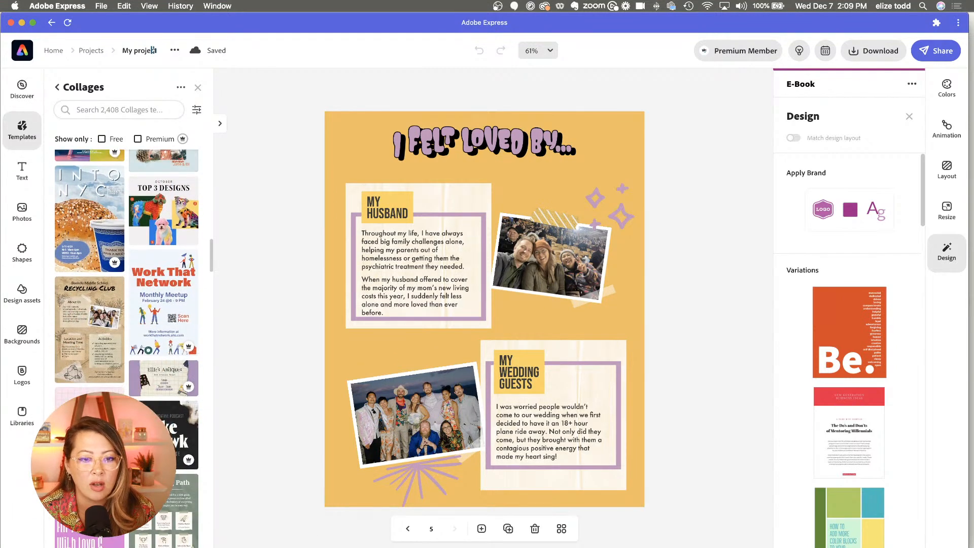
scroll(166, 355, "down", 10)
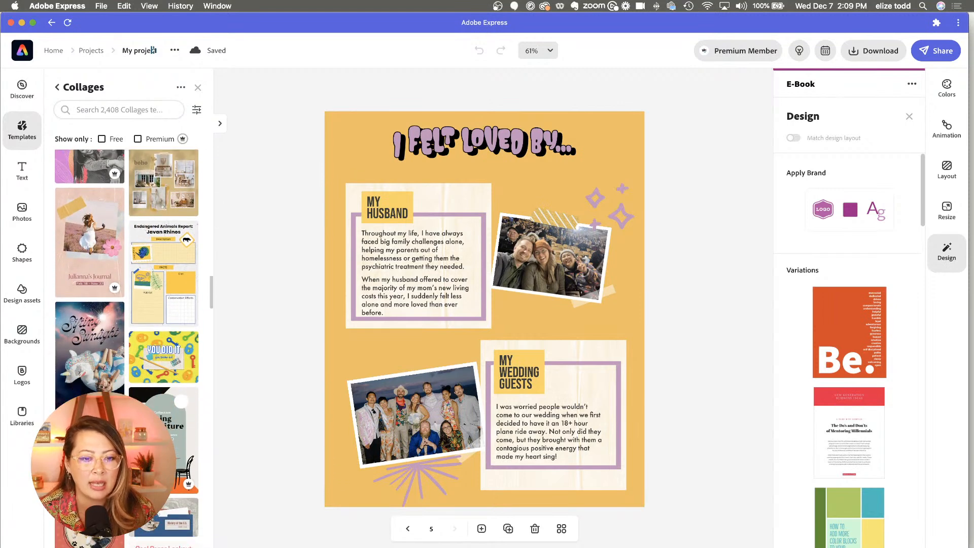
left_click(164, 356)
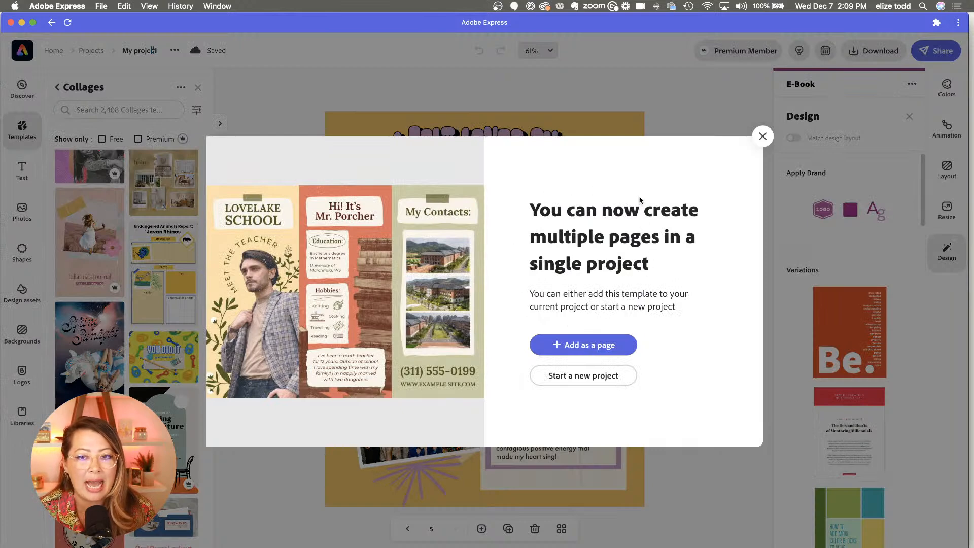
left_click(573, 347)
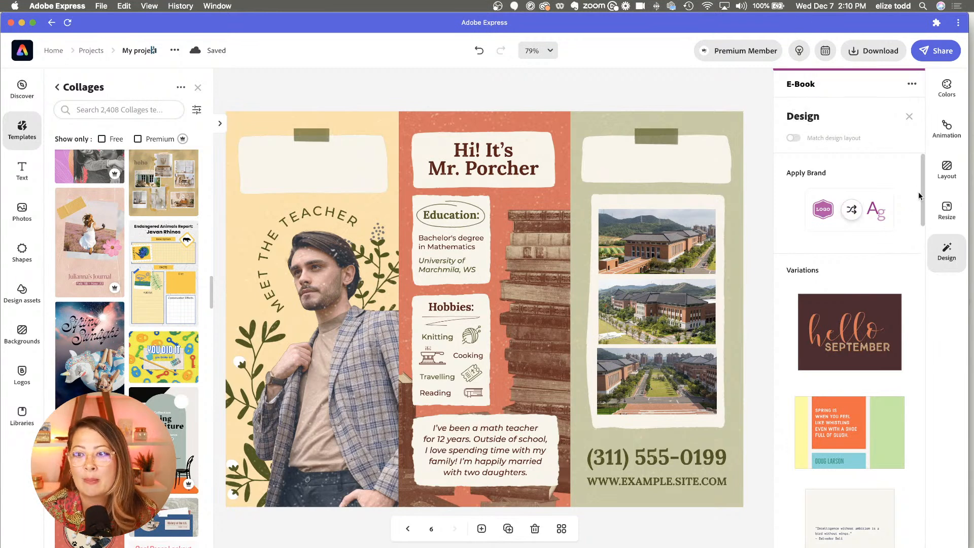
Step: Resize page 6 to the Instagram portrait format, 1080 x 1350, and close the Collages template list
left_click(941, 217)
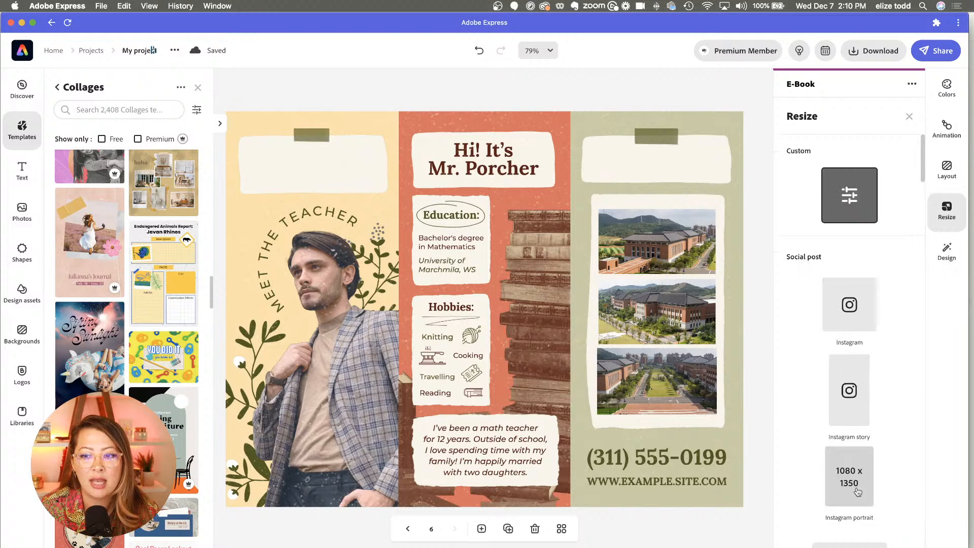
left_click(851, 479)
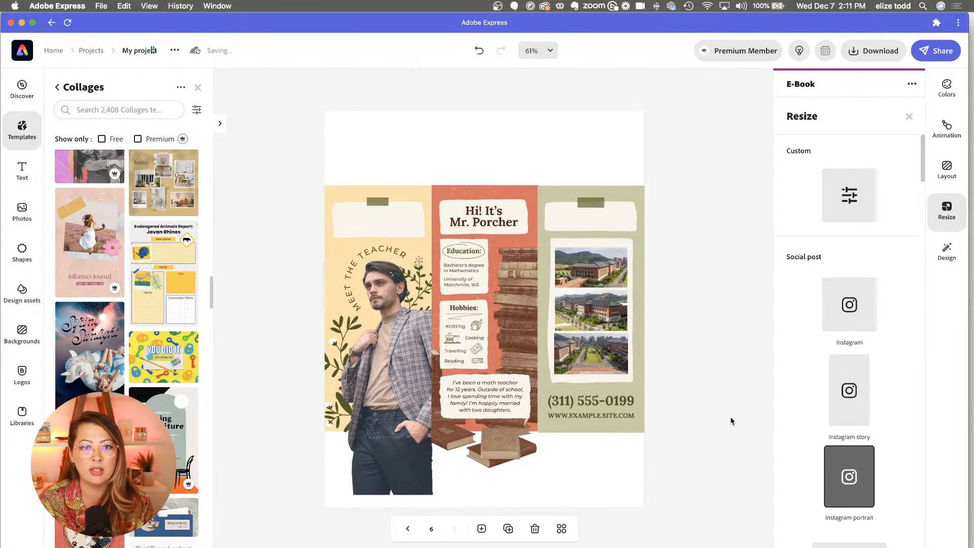
left_click(199, 89)
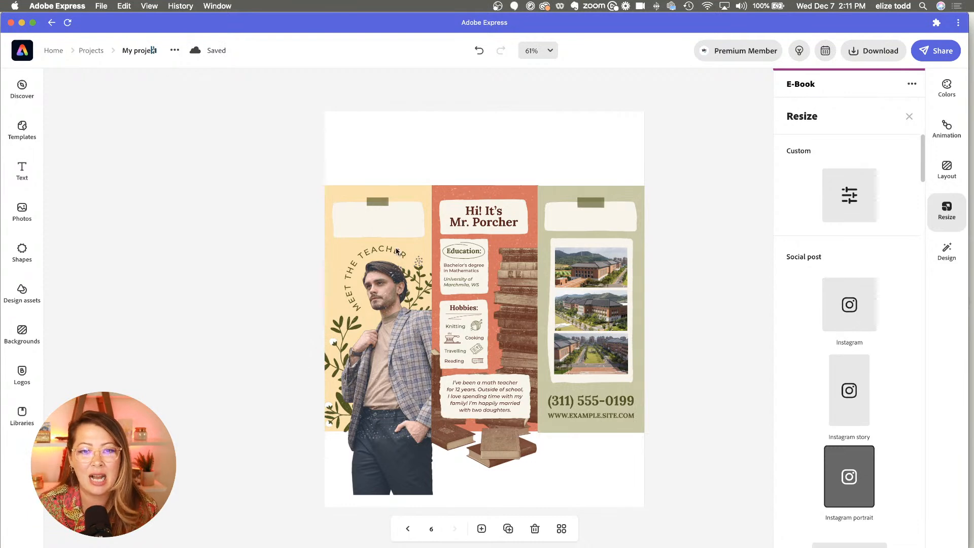
Step: Examine the yellow, orange and green panels of the collage on page 6 up close
left_click(480, 217)
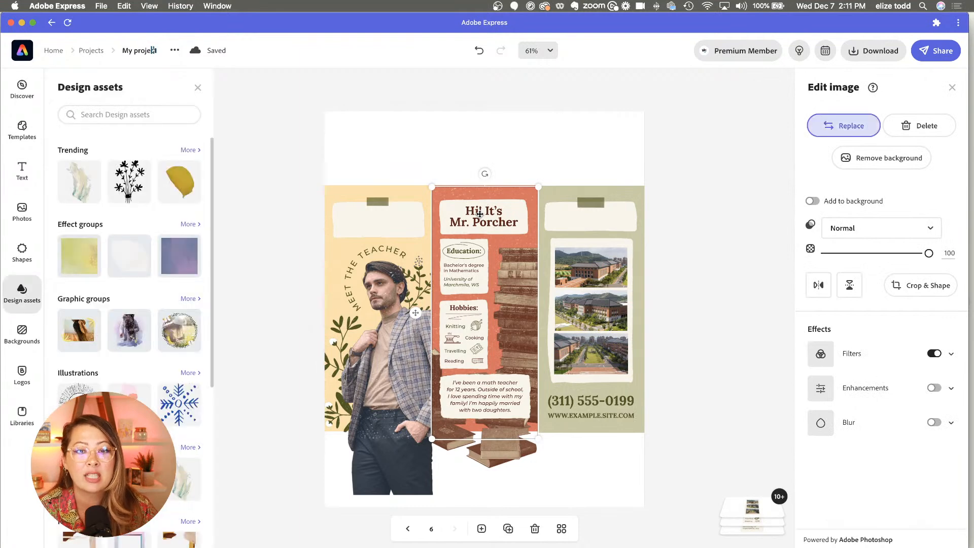
left_click(399, 162)
scroll(423, 198, "up", 5)
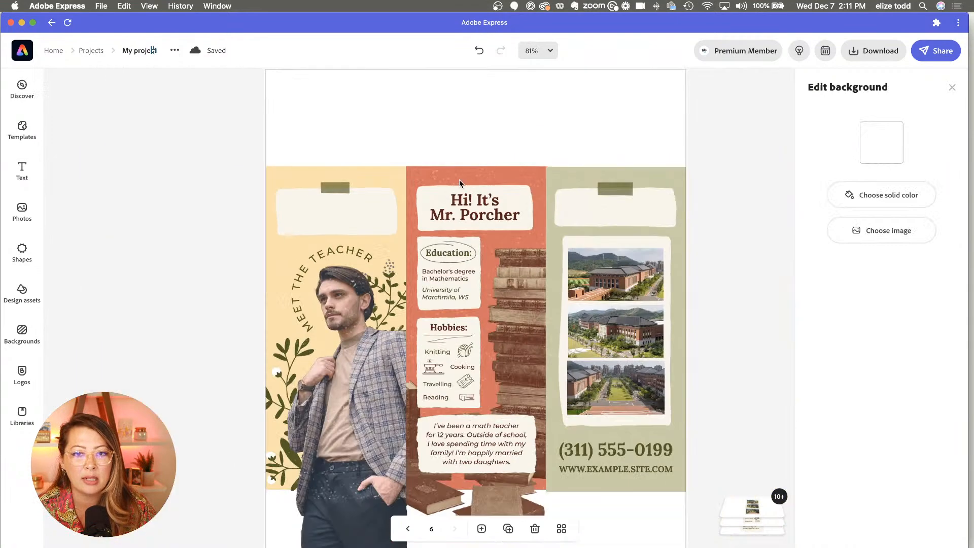
left_click(462, 179)
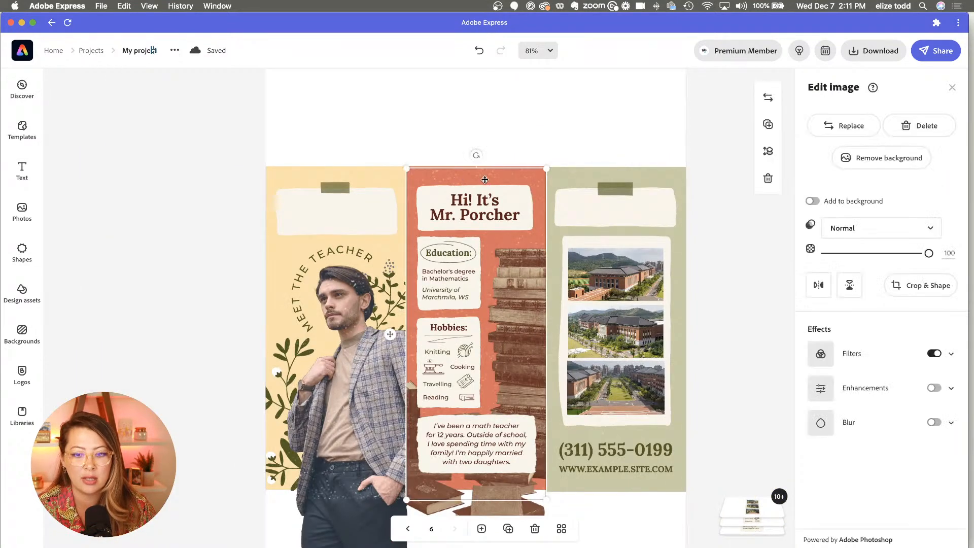
scroll(466, 171, "up", 4)
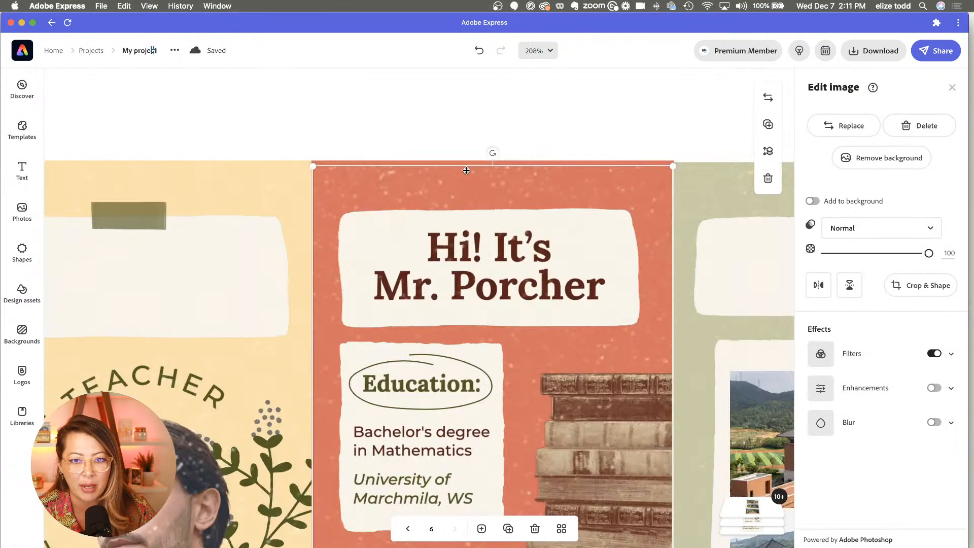
scroll(466, 170, "down", 5)
key("Escape")
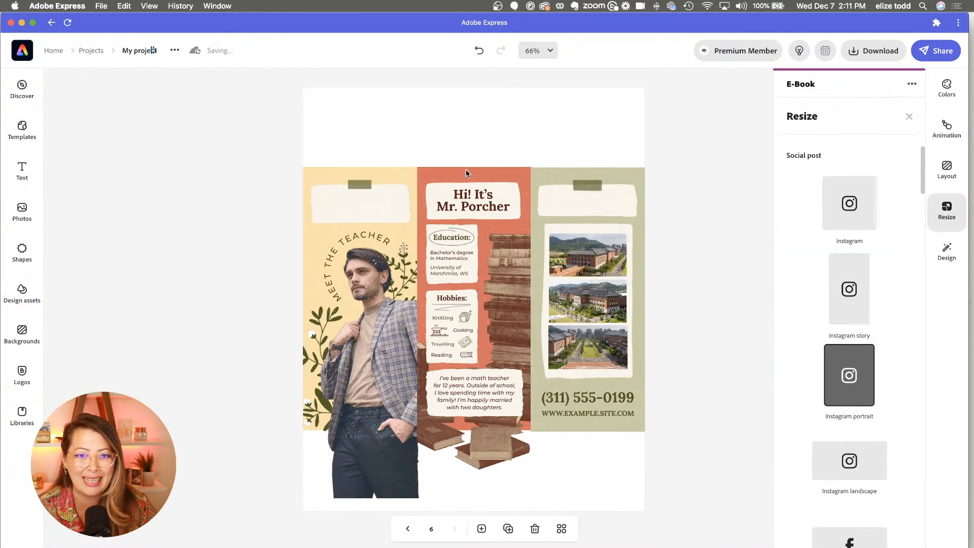
left_click(400, 175)
key("Escape")
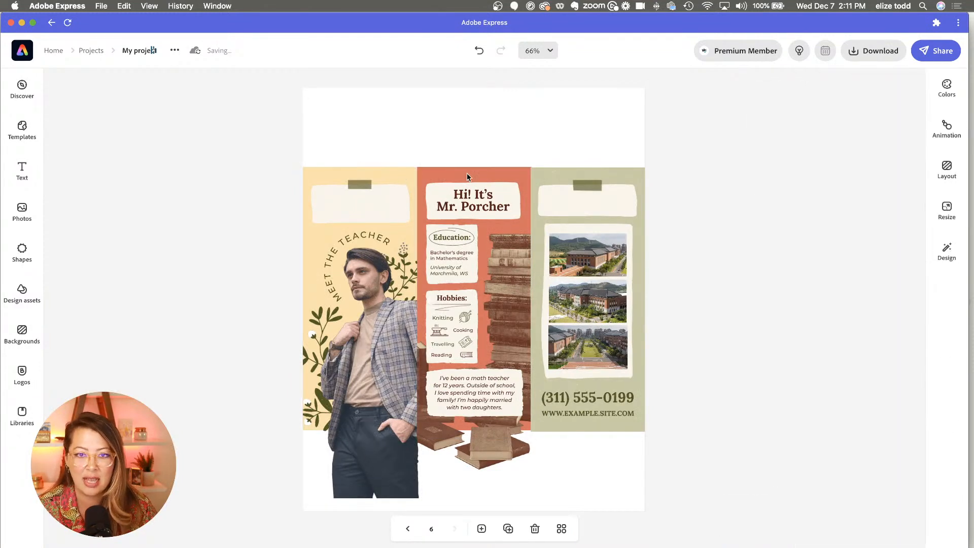
left_click(547, 174)
key("Escape")
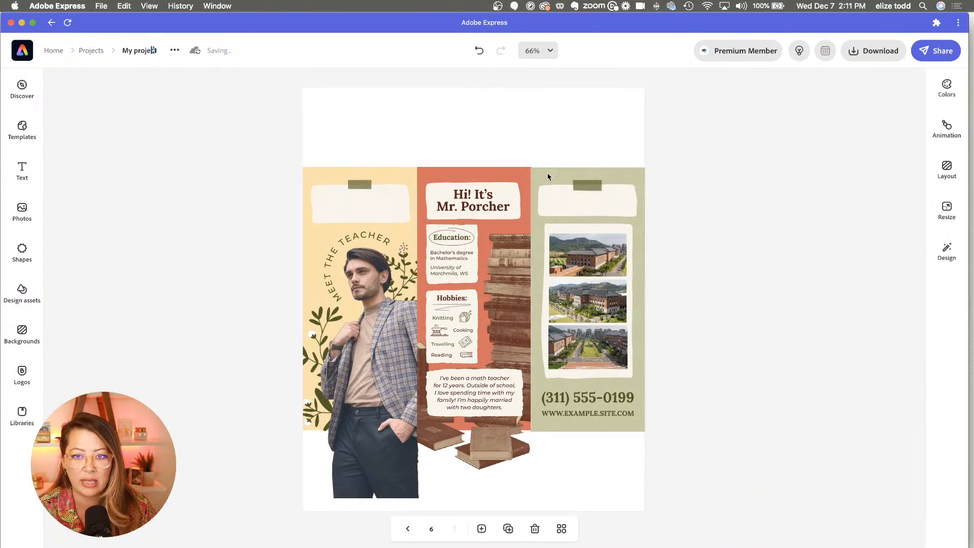
Step: Duplicate the orange panel's greeting heading and place the copy over the blank label at the head of the yellow panel
left_click(474, 201)
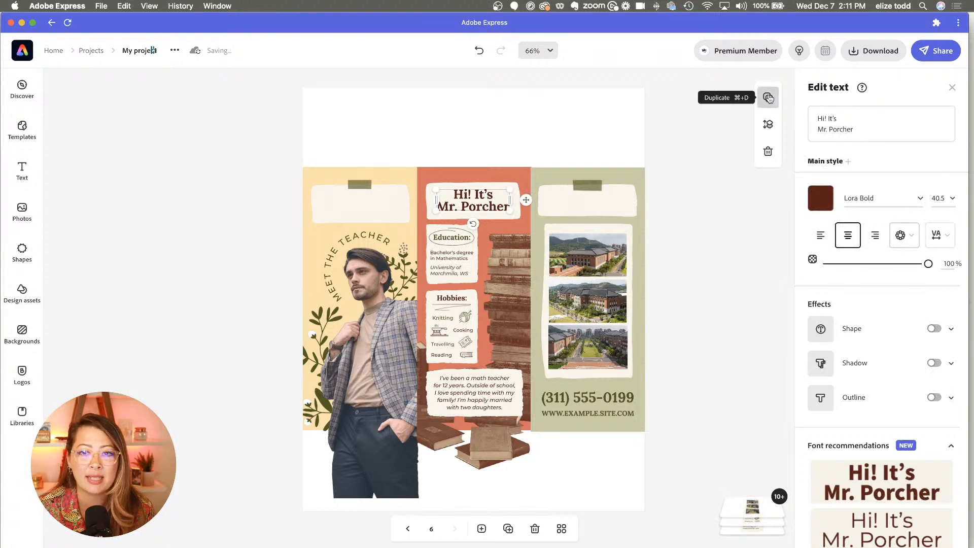
left_click(769, 98)
left_click_drag(482, 210, 357, 210)
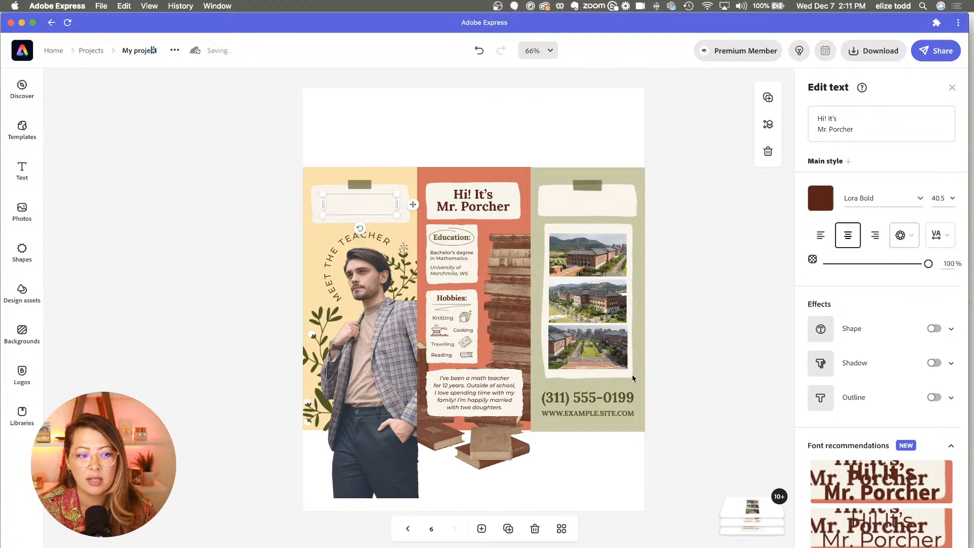
Step: Raise the duplicated heading in the layer order so that it sits above the yellow panel's paper label
left_click(741, 510)
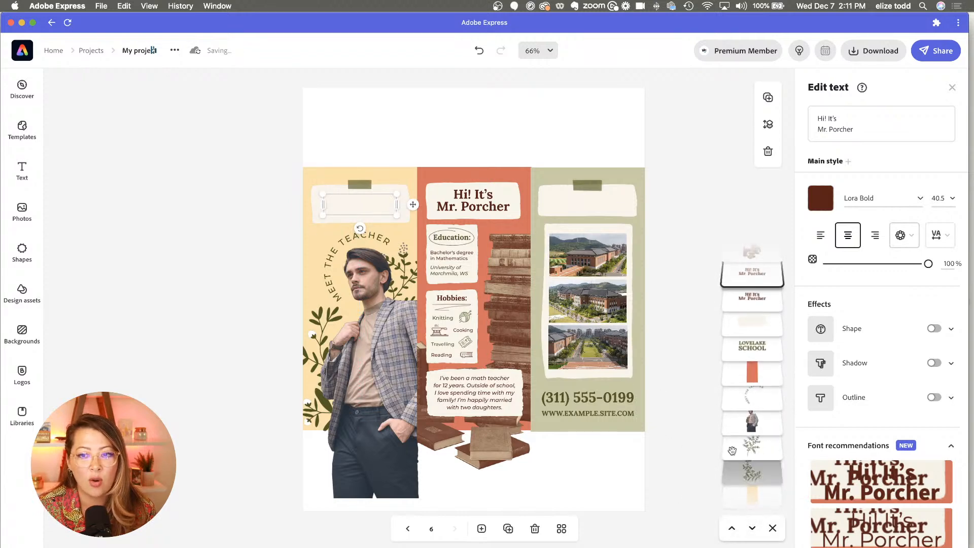
scroll(754, 465, "up", 3)
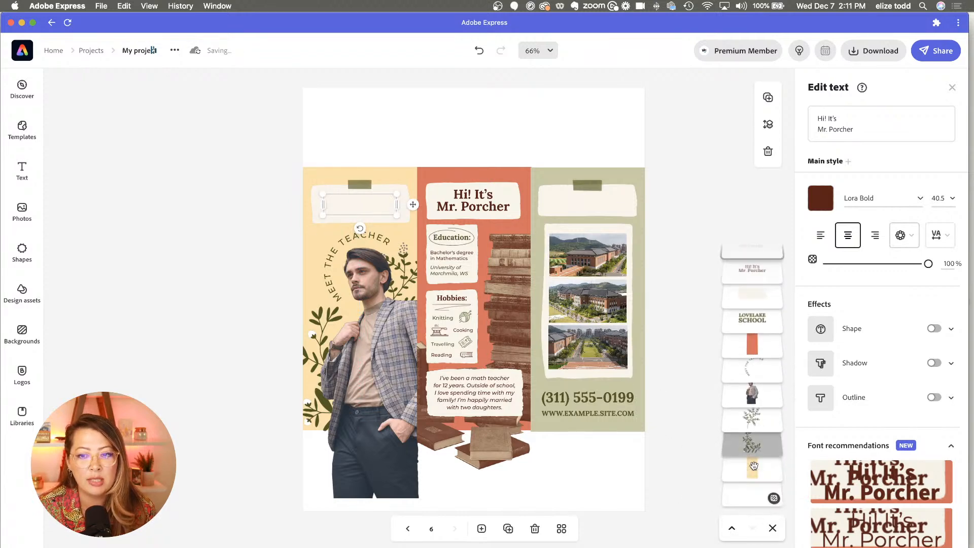
scroll(753, 465, "up", 3)
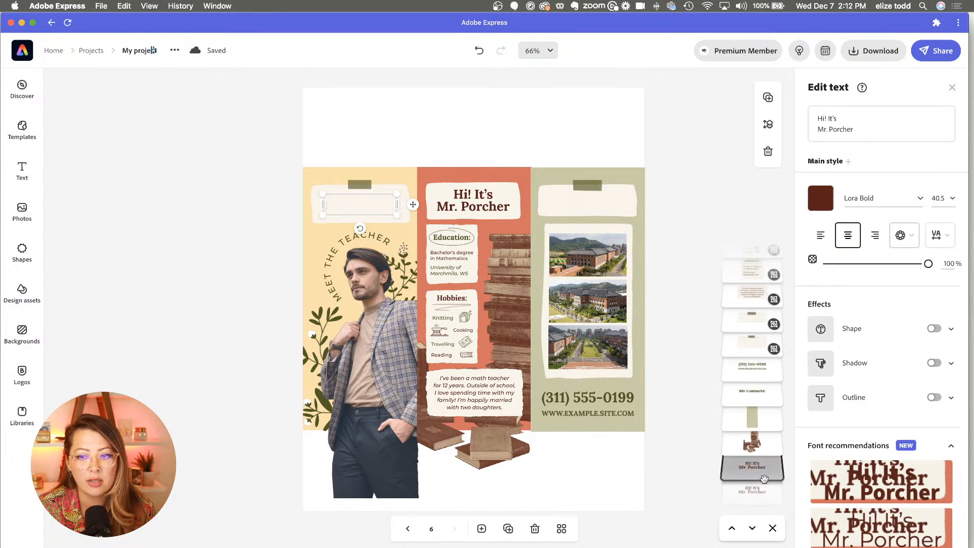
left_click_drag(755, 473, 756, 270)
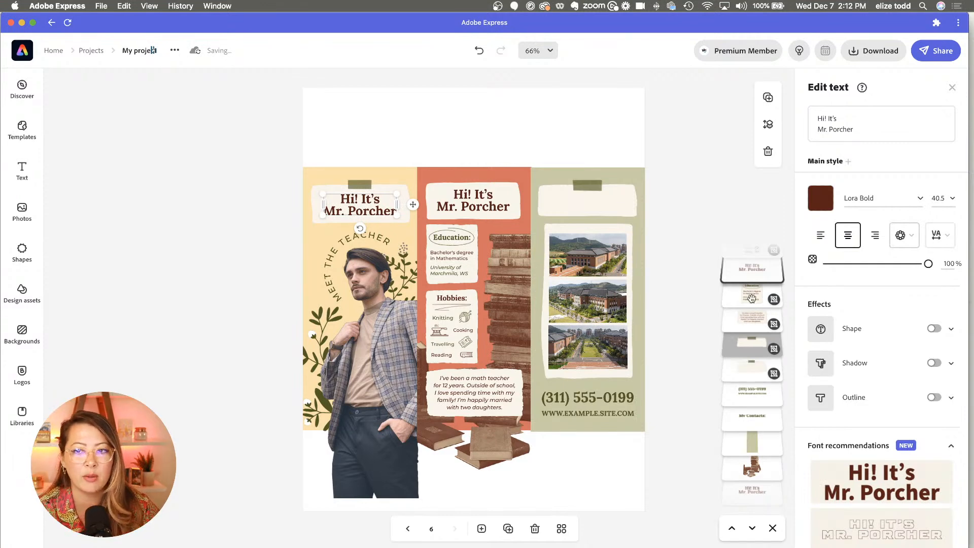
Step: Change the duplicated heading's font to Futura PT
left_click(920, 199)
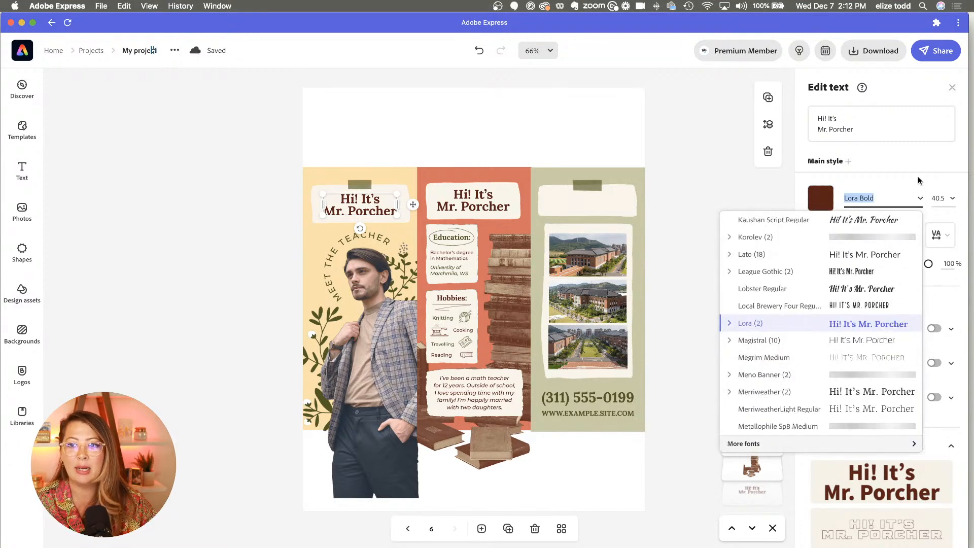
left_click(919, 181)
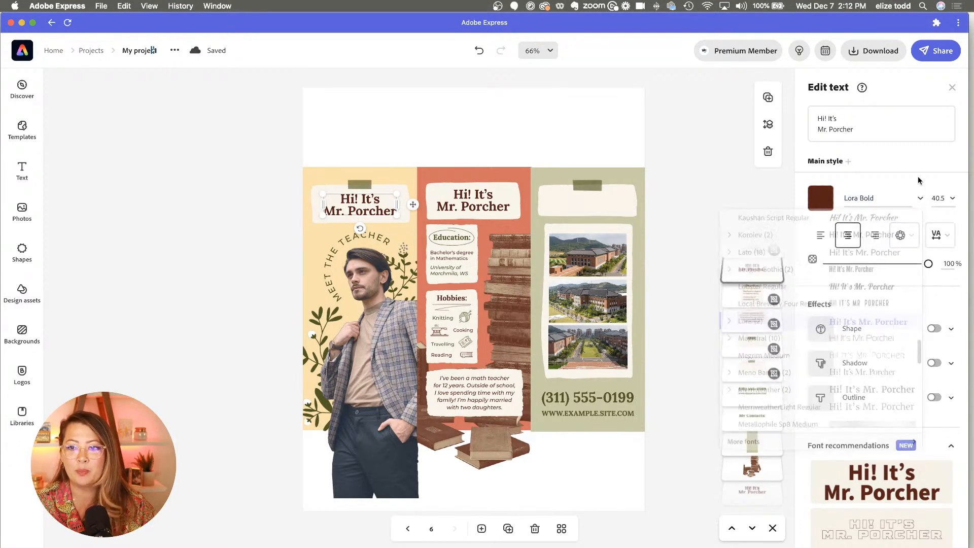
left_click(883, 199)
type("futu")
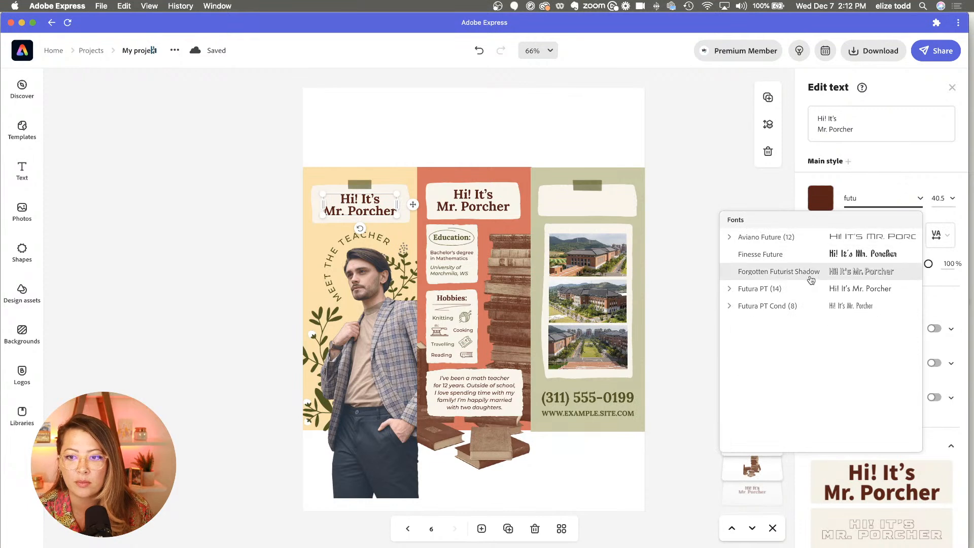
left_click(801, 288)
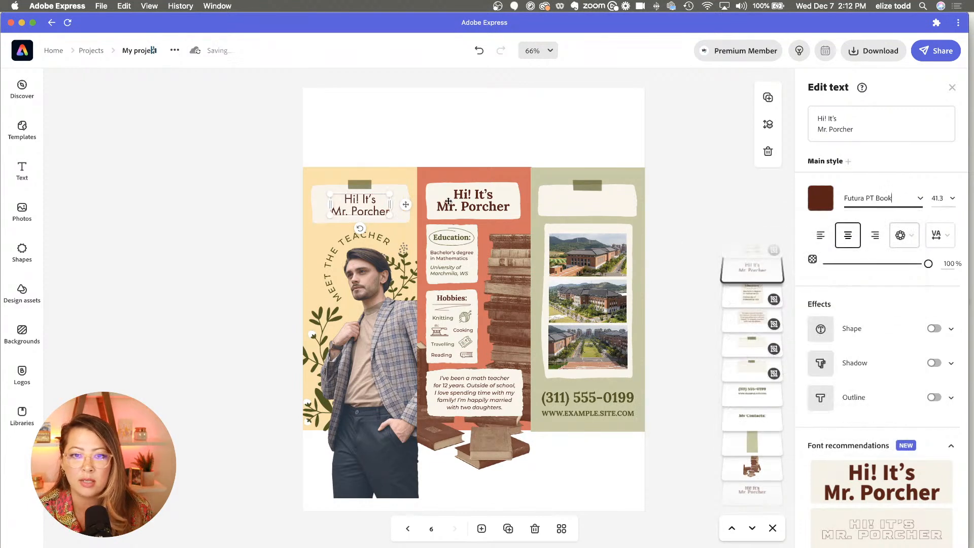
Step: Replace the yellow panel's heading with "find a spiritual community", widen it to two lines and centre it on the paper label
left_click_drag(852, 132, 803, 112)
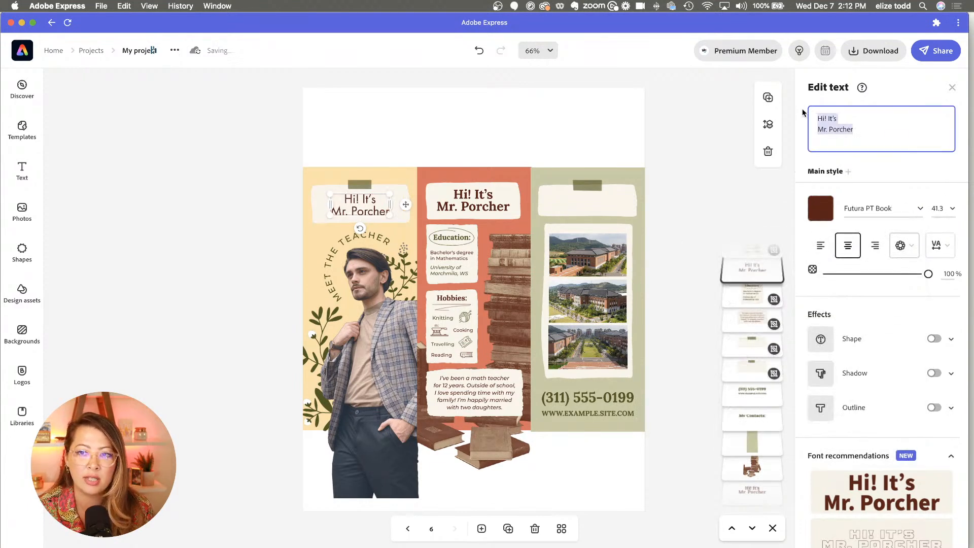
type("find ")
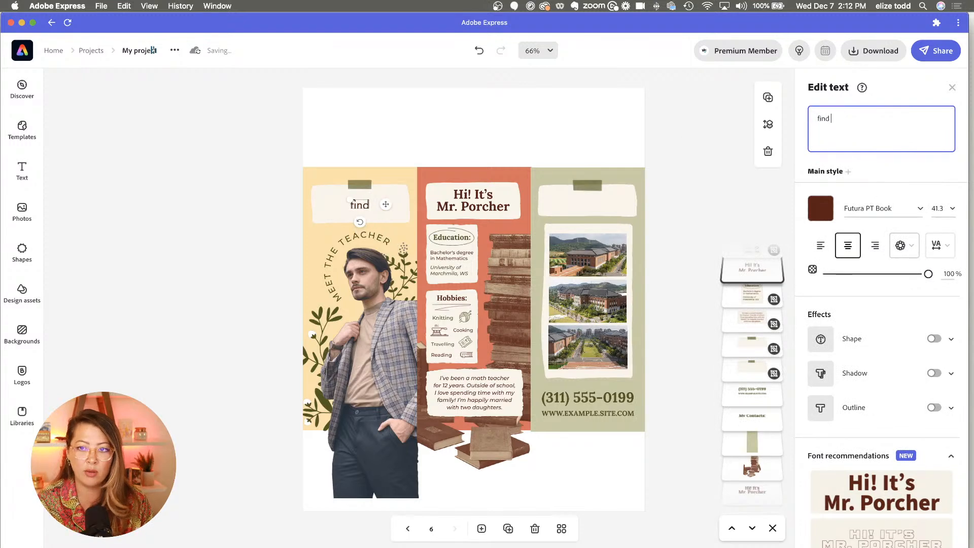
type("a s")
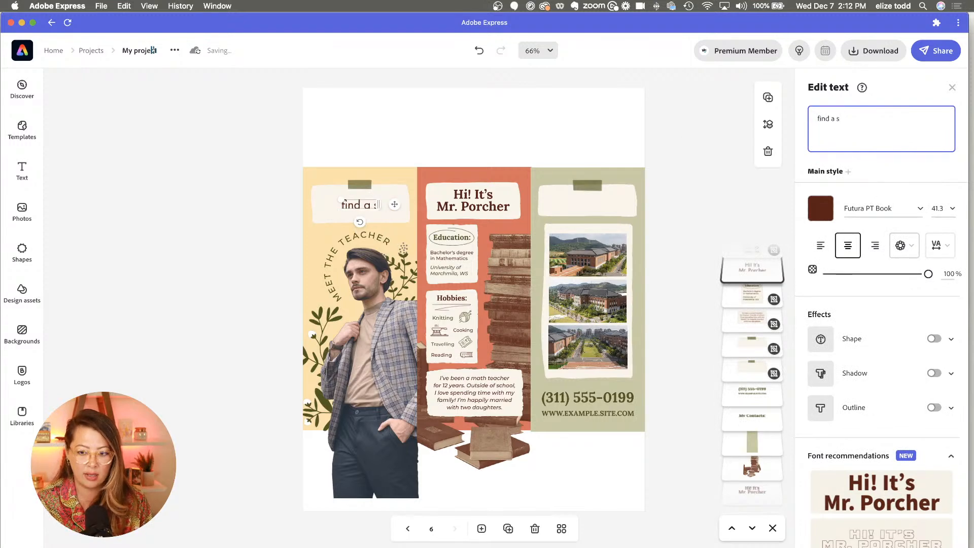
type("piritual community")
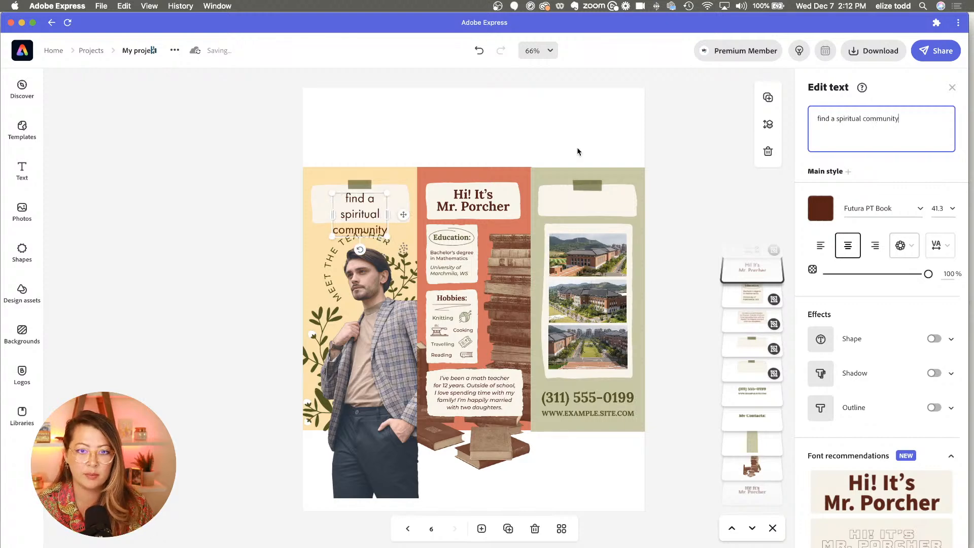
left_click_drag(388, 215, 405, 216)
left_click_drag(332, 206, 357, 202)
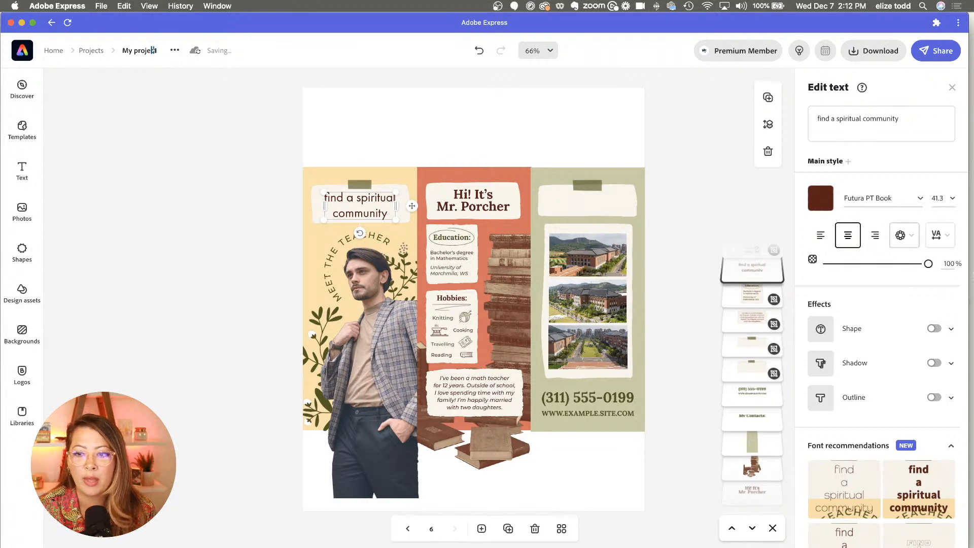
Step: Color the "find a spiritual community" heading with the E-Book brand purple, #A5158C
left_click(820, 199)
left_click(831, 255)
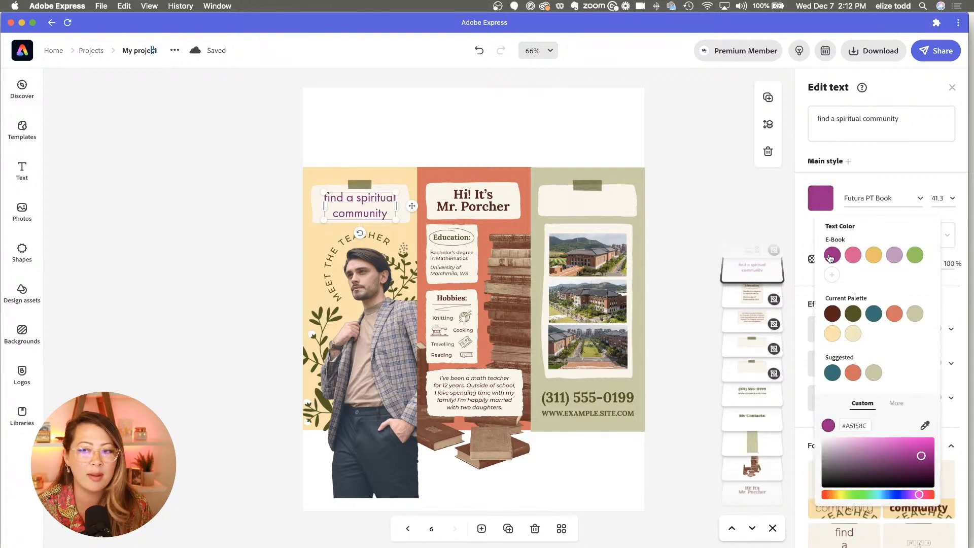
left_click(546, 133)
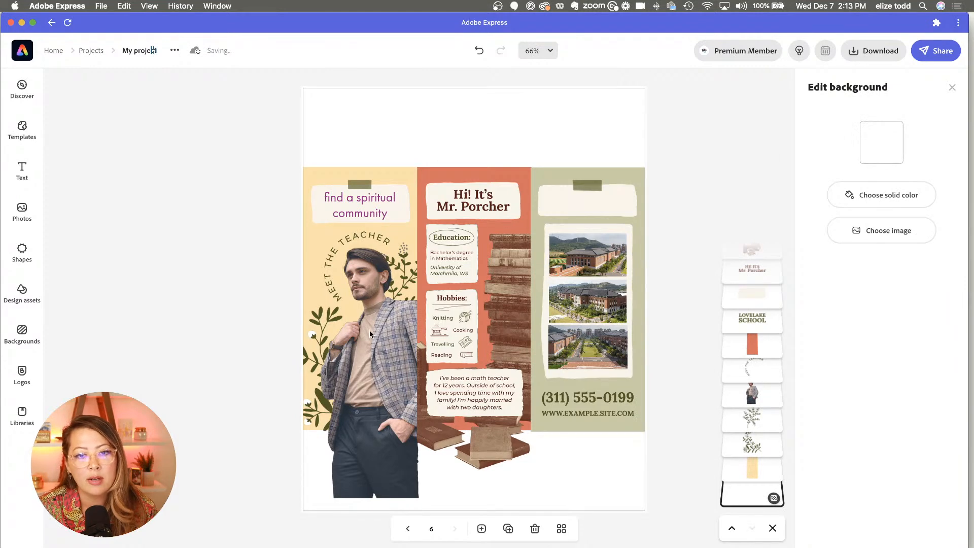
Step: Fill the pale yellow panel's background shape with the E-Book brand golden yellow, #F3C05A
left_click(314, 178)
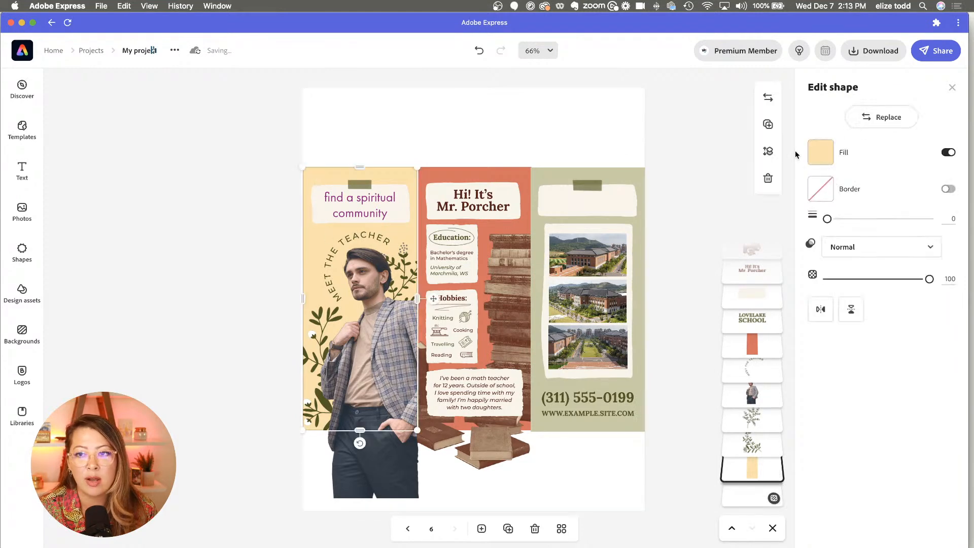
left_click(820, 152)
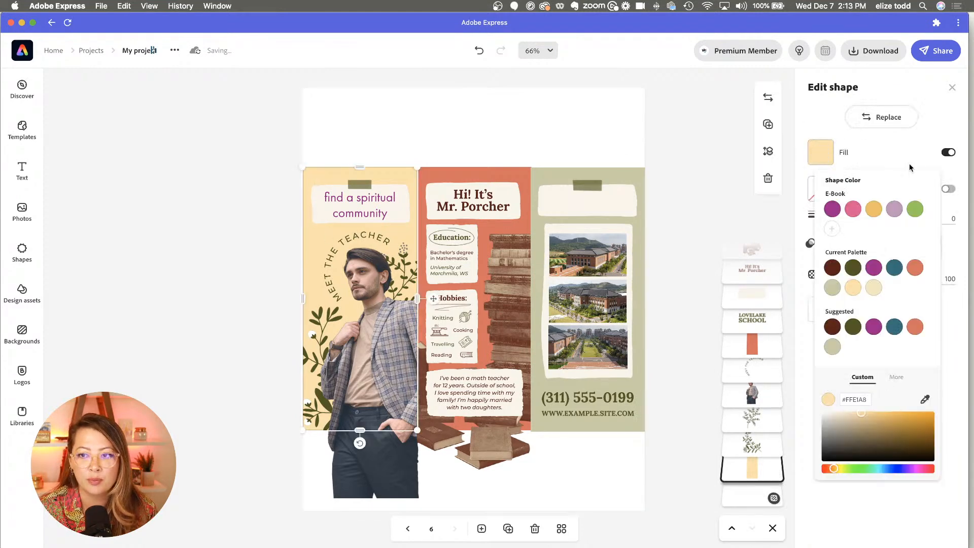
left_click(874, 210)
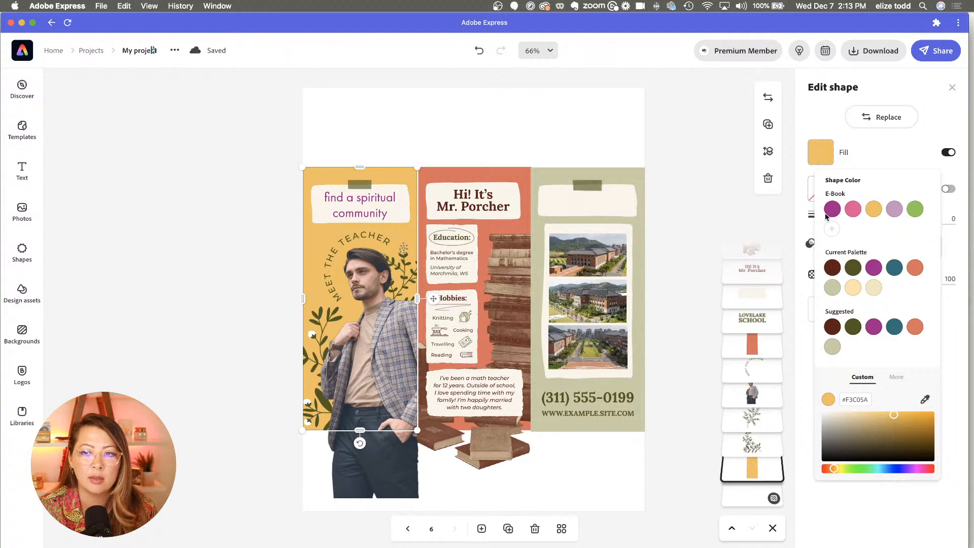
left_click(511, 139)
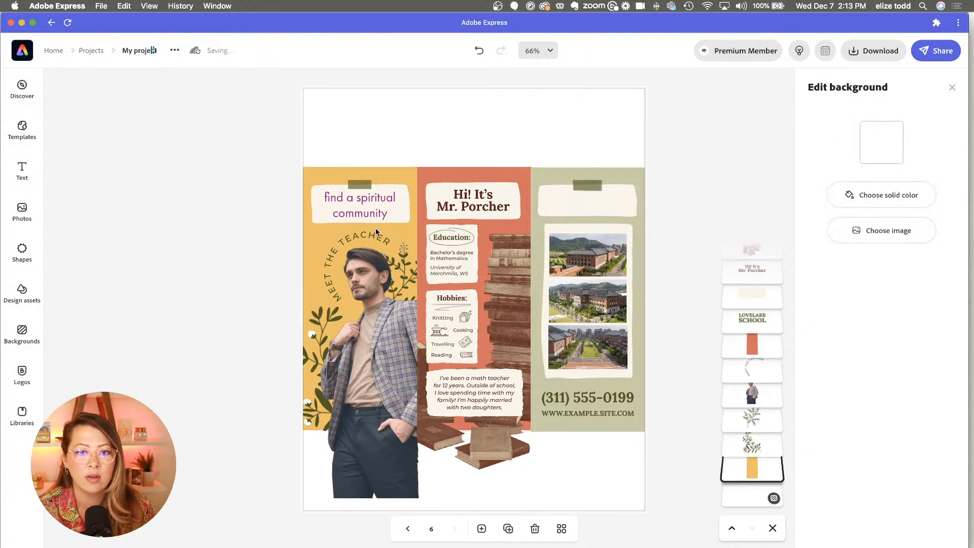
Step: Delete the man's photo and both leafy plant illustrations from the golden yellow panel
left_click(370, 329)
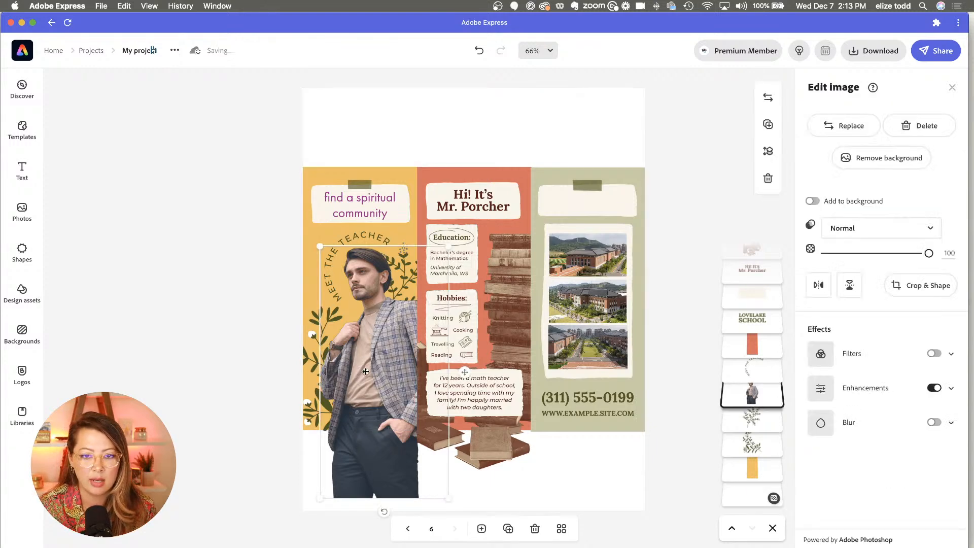
key("Delete")
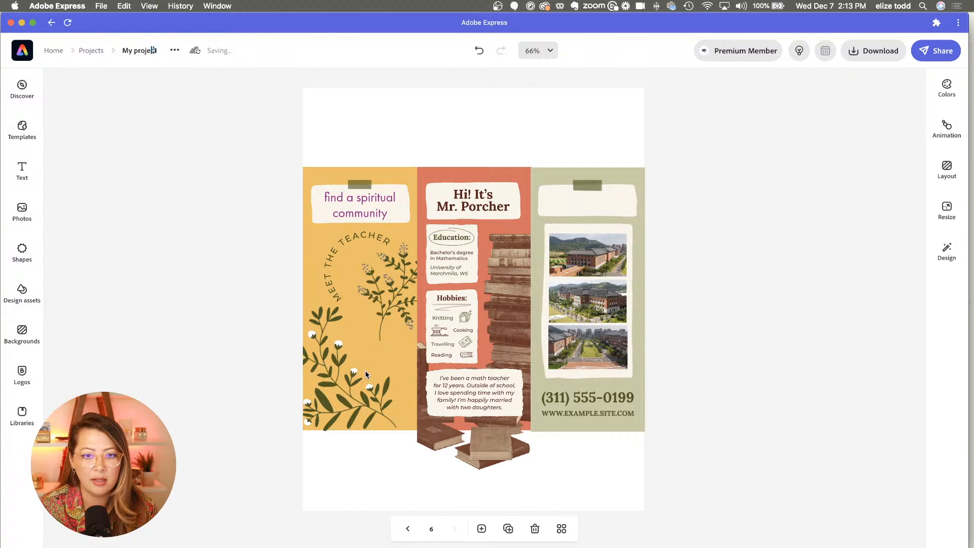
left_click(328, 410)
key("Delete")
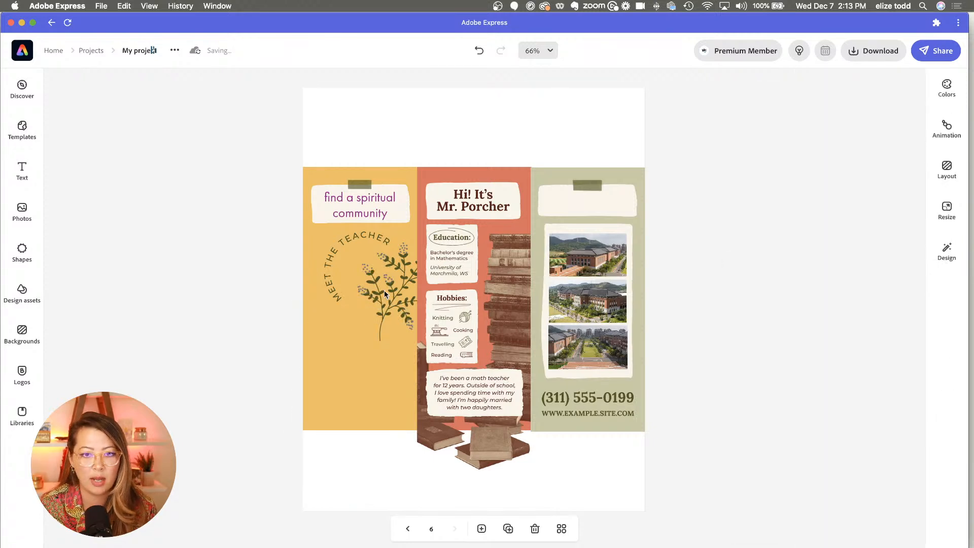
left_click(388, 303)
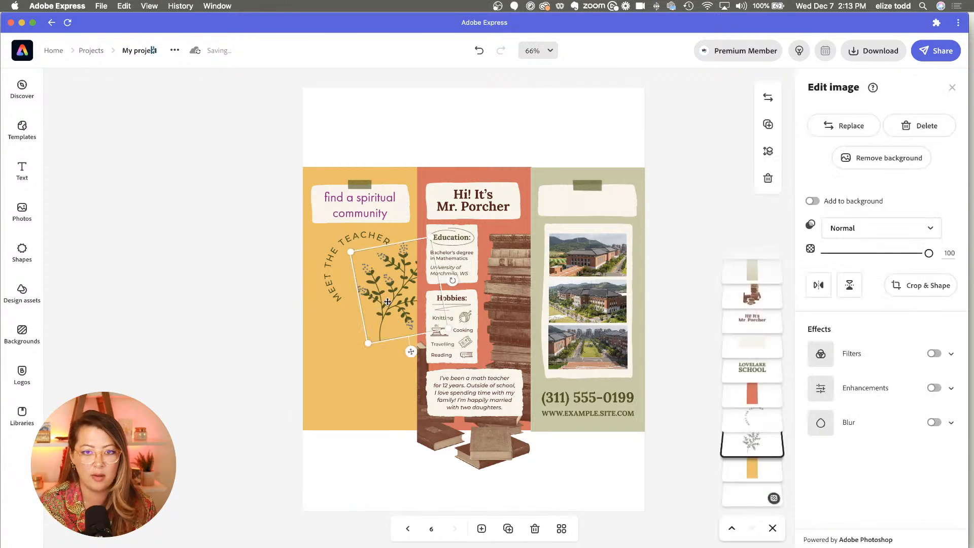
key("Delete")
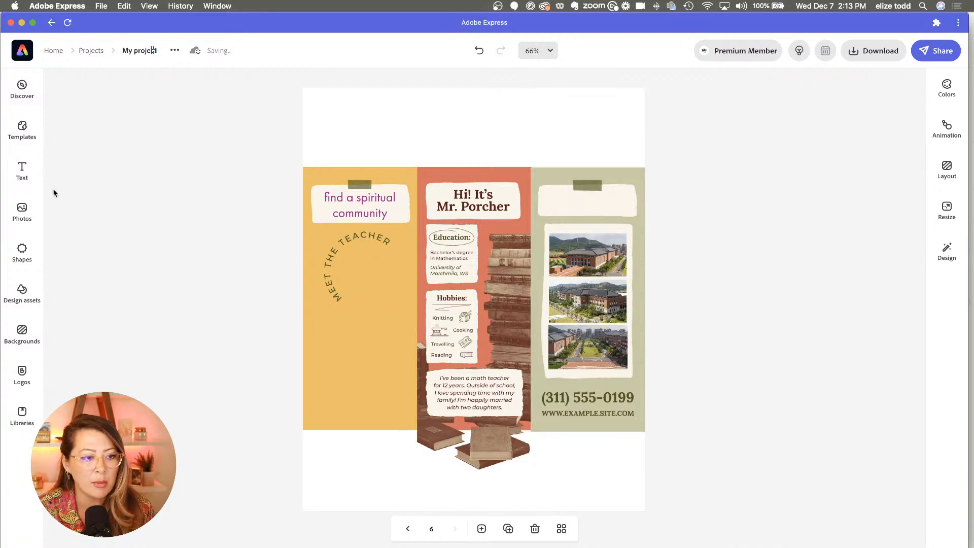
Step: Search all design assets, rather than only textures, for "people"
left_click(23, 302)
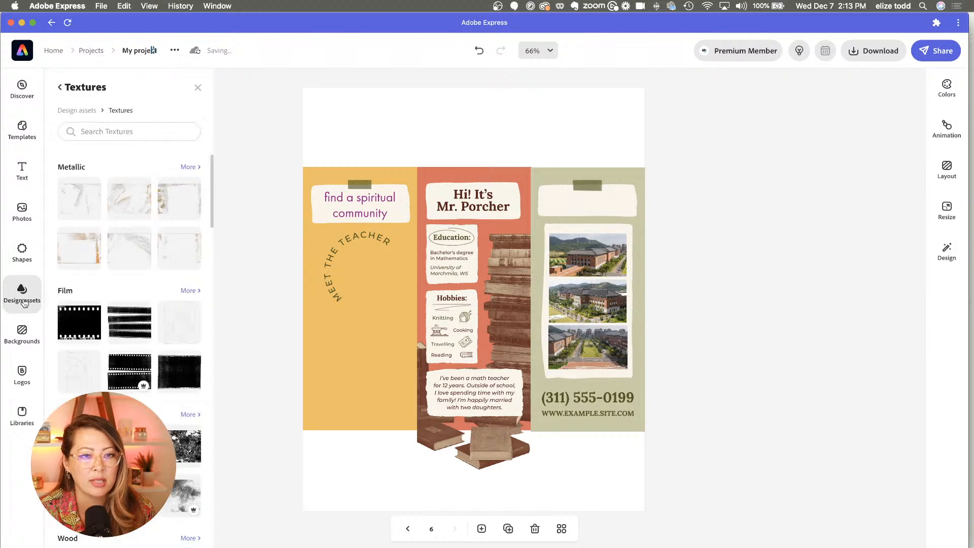
left_click(72, 111)
left_click(72, 115)
type("people")
key("Return")
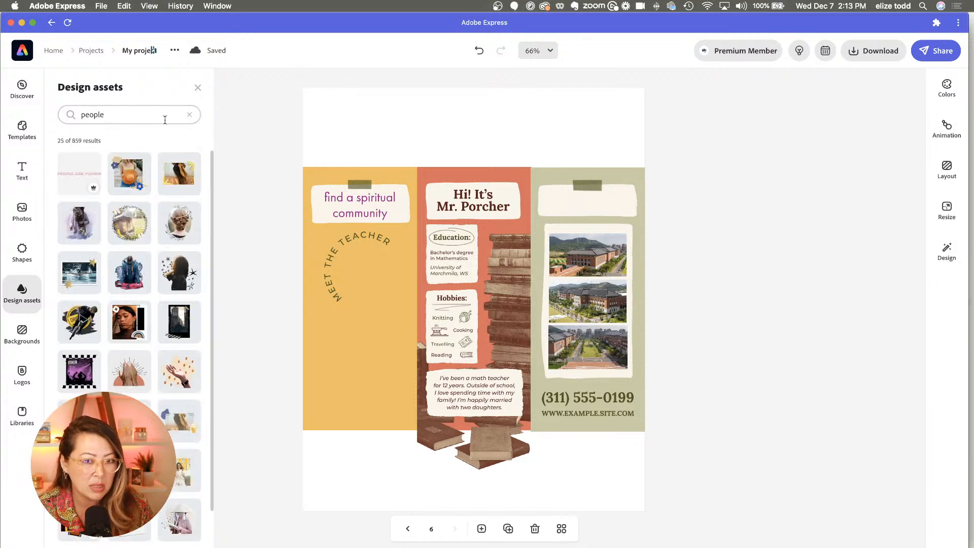
Step: Add the photo asset of a woman in a hat with yellow leaf accents beside the golden panel's curved text
left_click(181, 179)
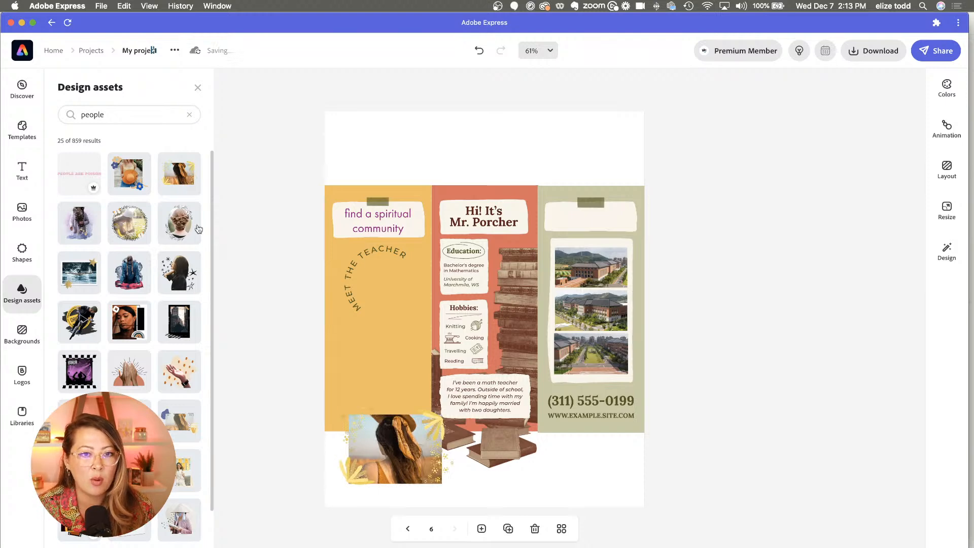
left_click(394, 446)
left_click_drag(394, 446, 416, 310)
left_click_drag(391, 271, 409, 285)
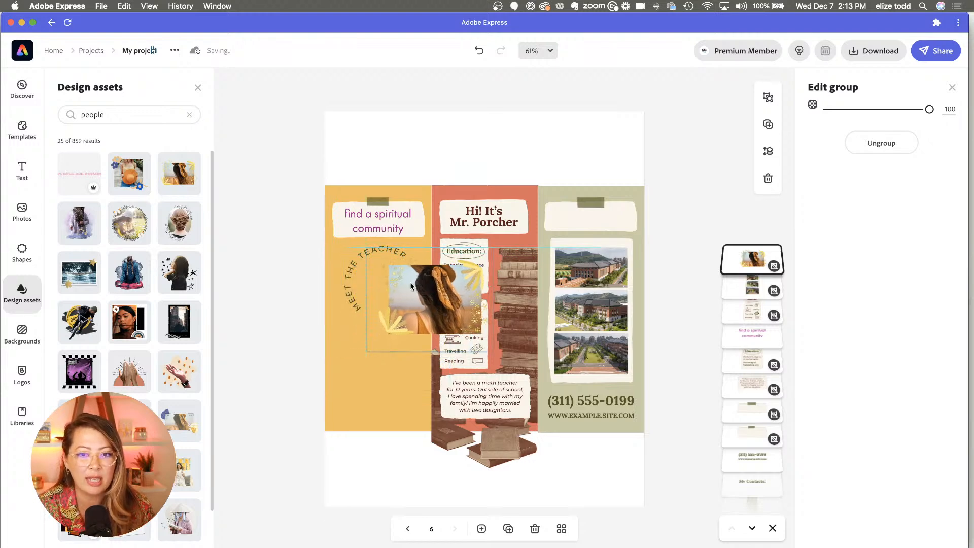
Step: Change the curved "Meet the Teacher" text to "spiritual Teacher" and color it E-Book brand purple, #A5158C
left_click(345, 287)
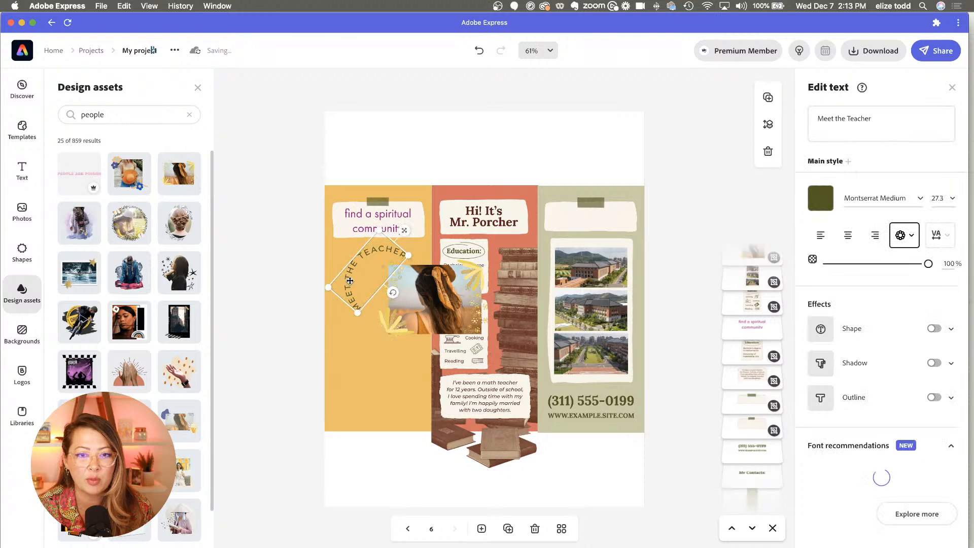
left_click(851, 118)
left_click_drag(850, 119, 817, 119)
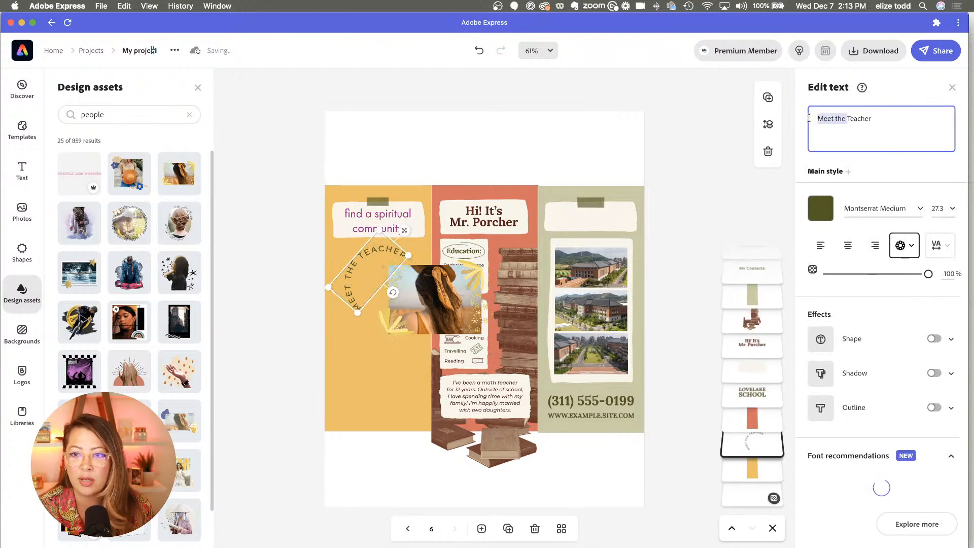
type("spi")
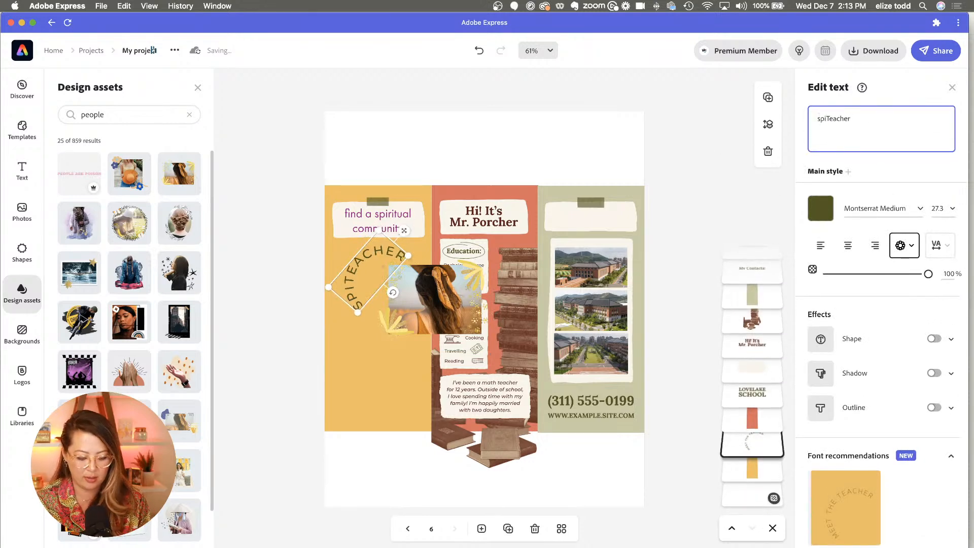
type("ritual")
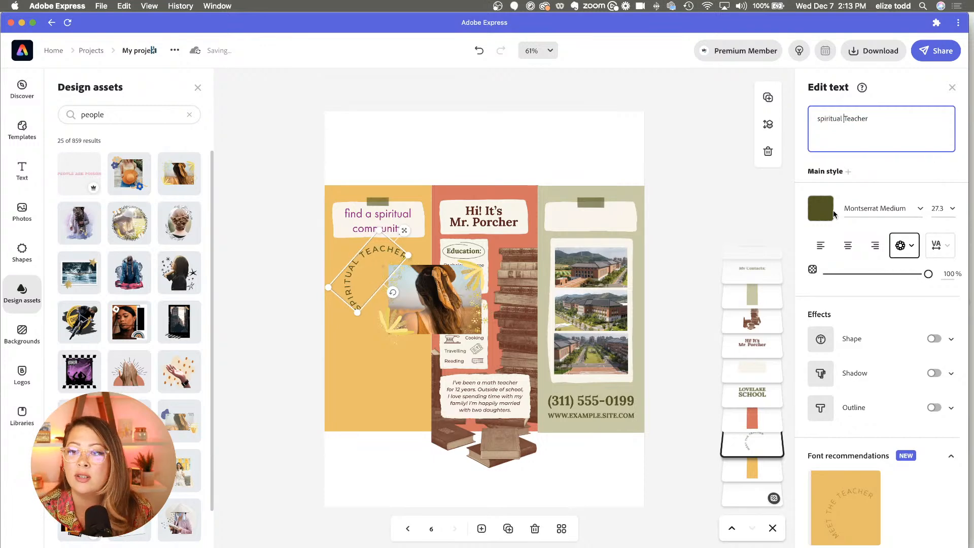
left_click(827, 215)
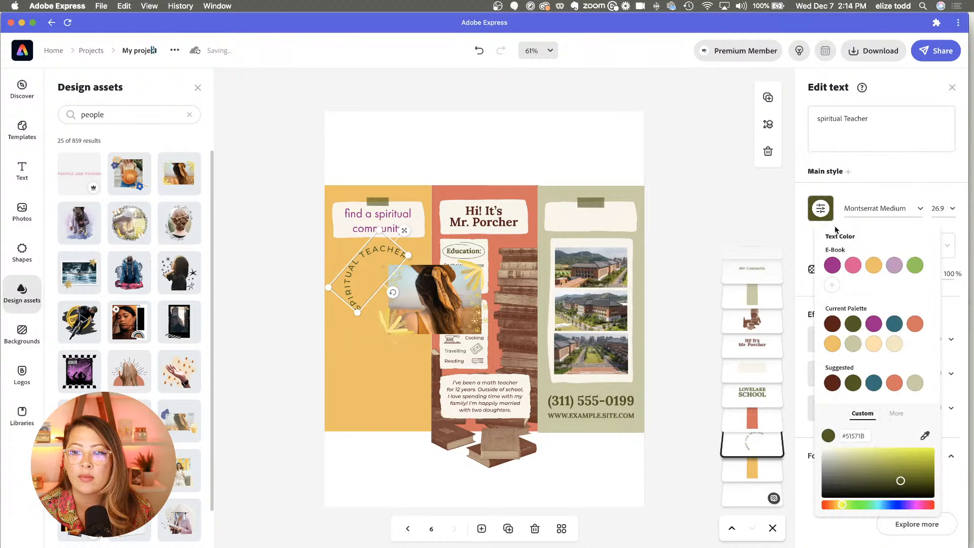
left_click(833, 265)
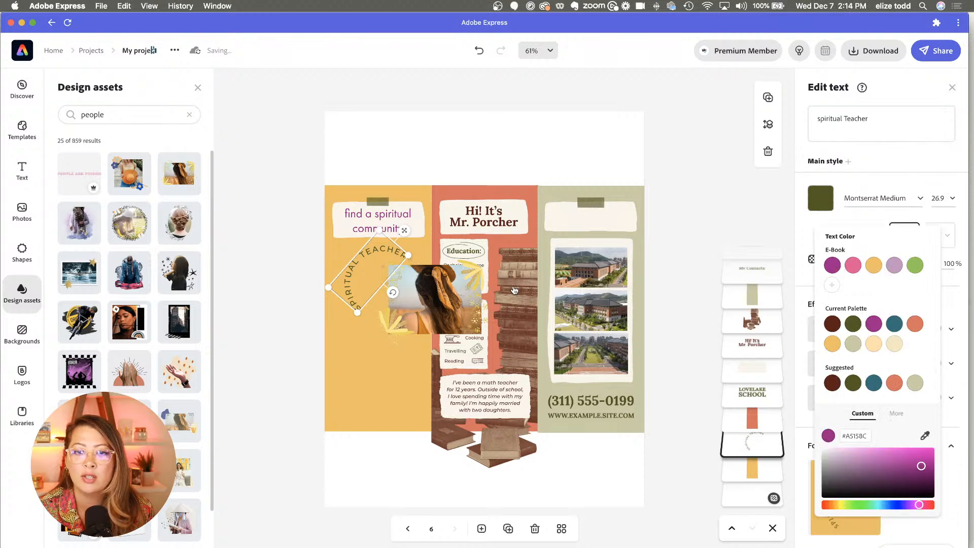
Step: Reposition the woman's photo and the curved "spiritual Teacher" text so the text arcs around the photo in the golden panel
left_click(426, 313)
left_click_drag(427, 313, 401, 298)
key("super+z")
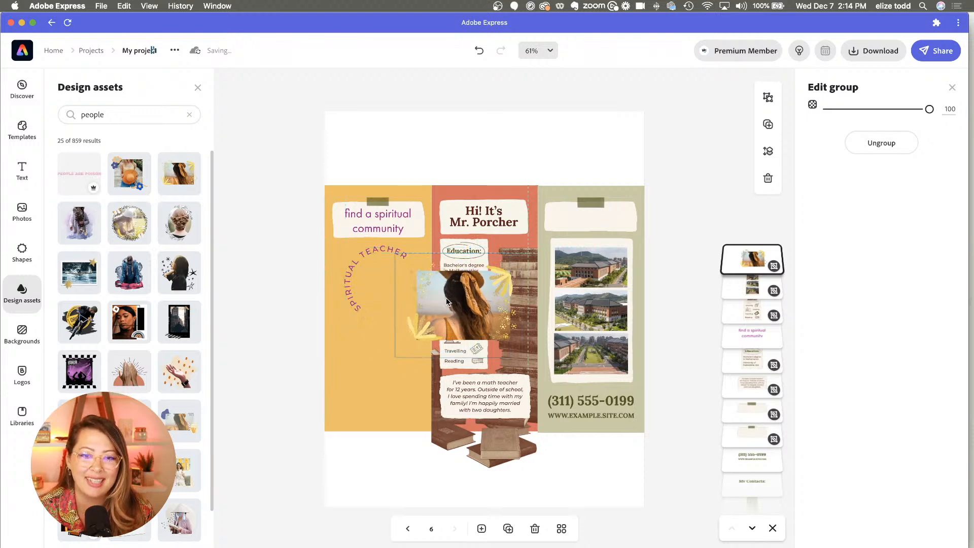
left_click(352, 270)
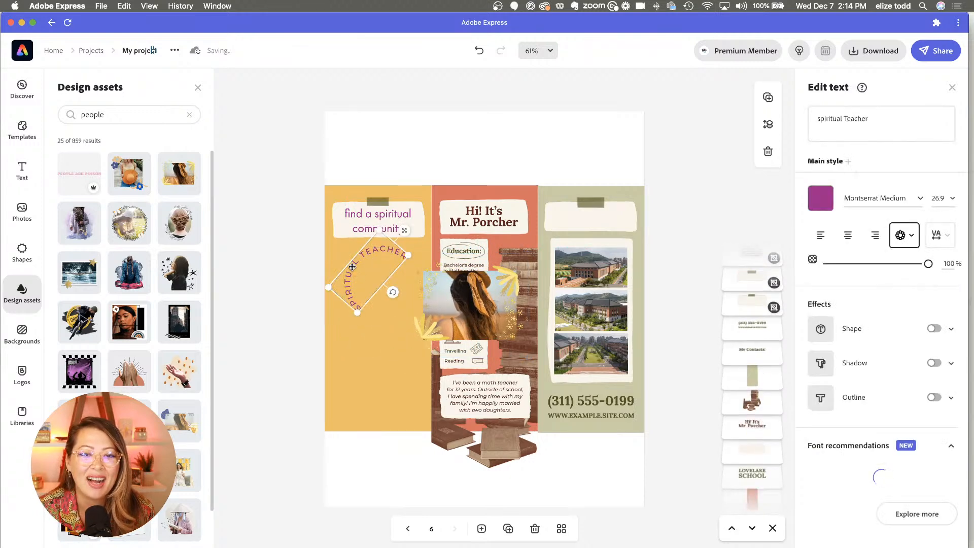
left_click_drag(459, 292, 391, 284)
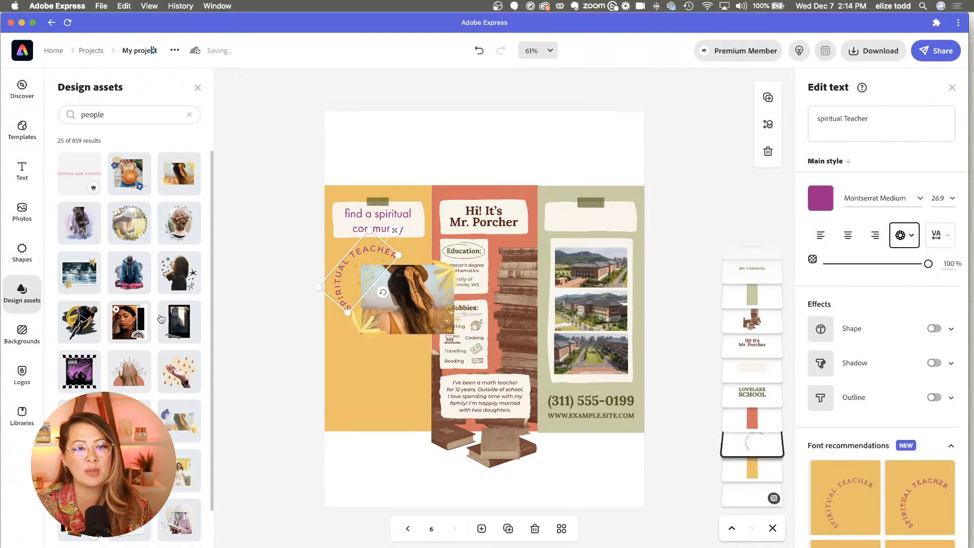
Step: Add the raised-hands asset with black rays and extend the golden panel's background to the page's bottom edge
left_click(334, 385)
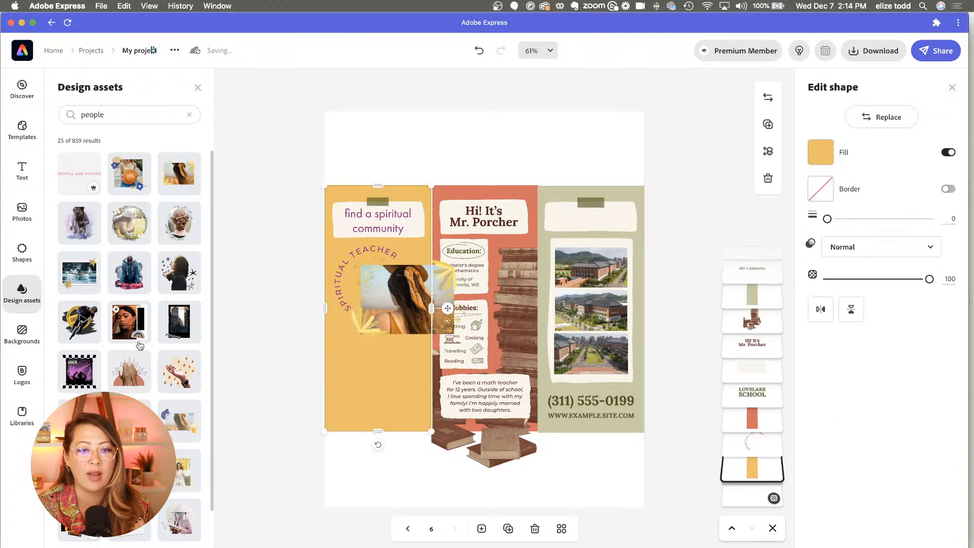
left_click(129, 377)
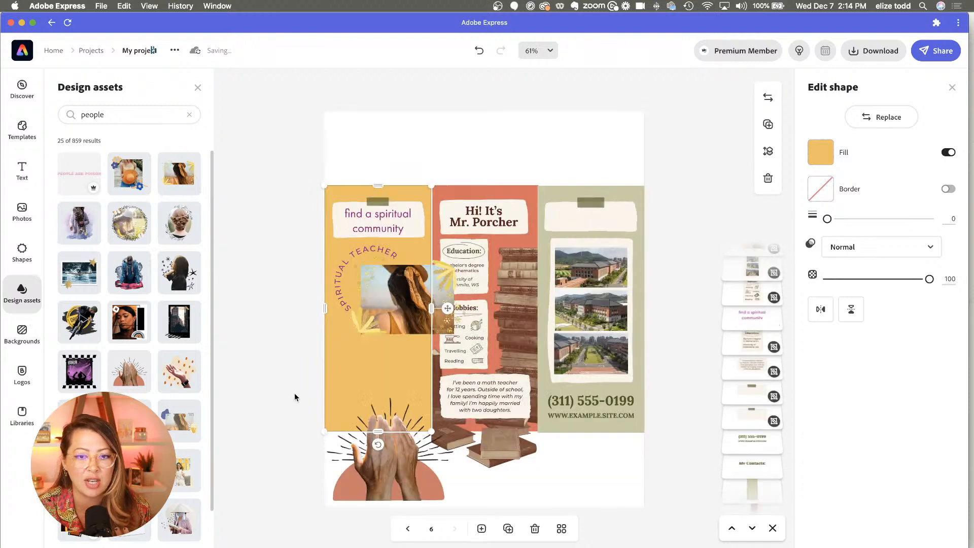
left_click(373, 461)
left_click(363, 367)
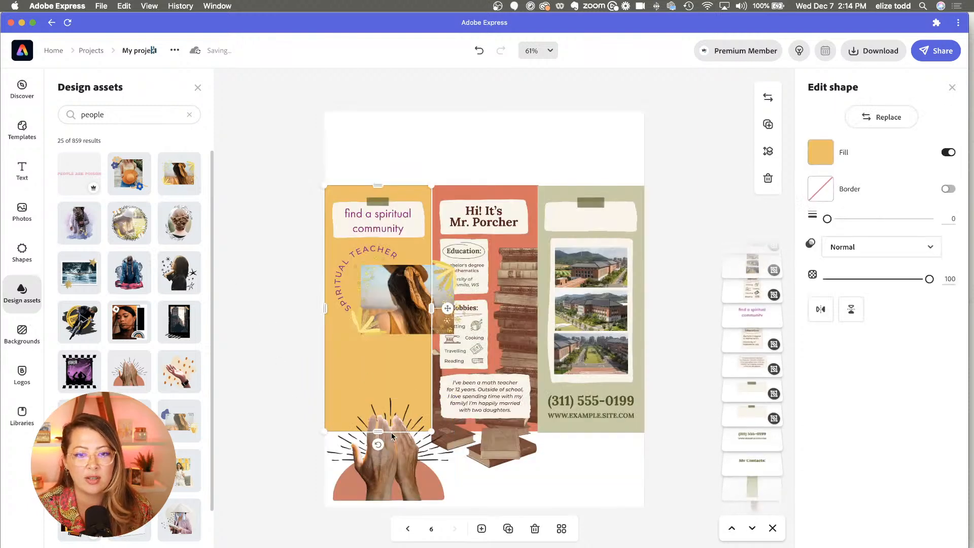
left_click_drag(377, 501, 379, 511)
Step: Move the raised-hands artwork to the base of the golden panel and enlarge it to fill the panel's width
left_click(381, 476)
left_click_drag(381, 475, 350, 470)
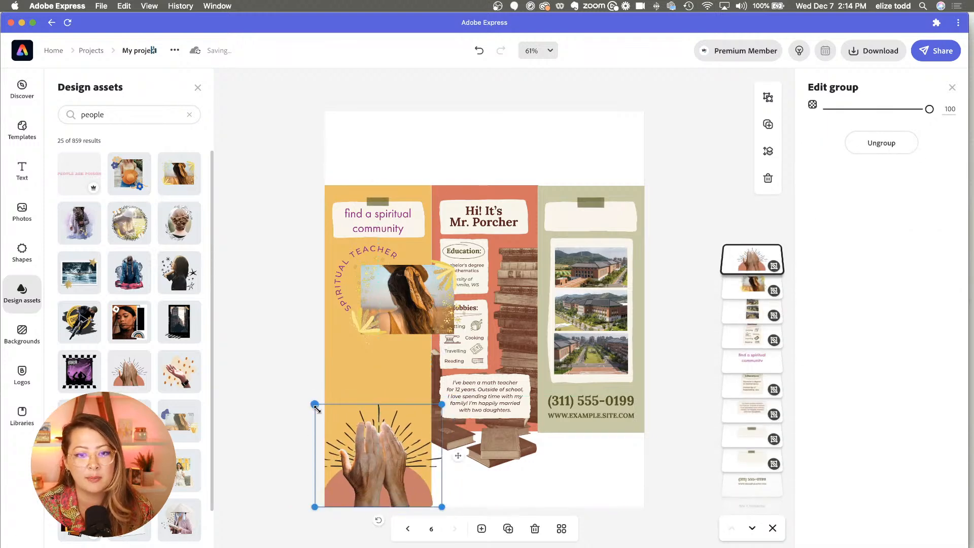
left_click_drag(315, 406, 287, 376)
left_click_drag(391, 450, 391, 456)
Step: Lower the woman's photo and the curved "spiritual Teacher" text together so they sit just above the raised hands
left_click_drag(393, 316, 381, 345)
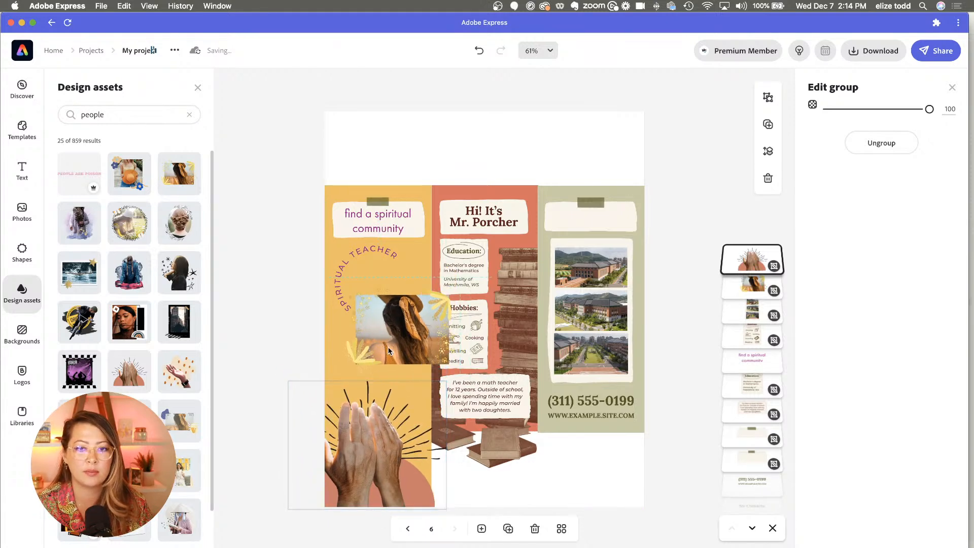
left_click(359, 257)
left_click_drag(359, 257, 353, 281)
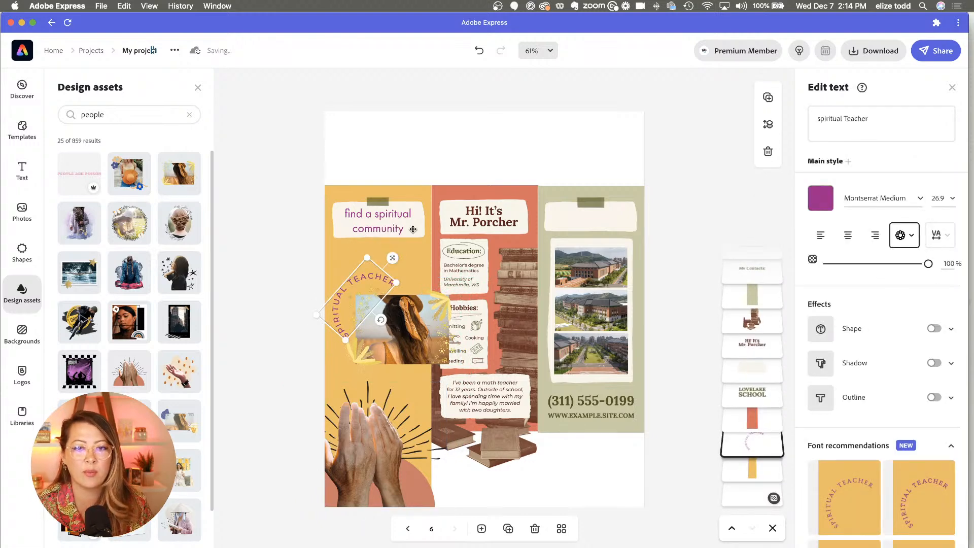
left_click(489, 188)
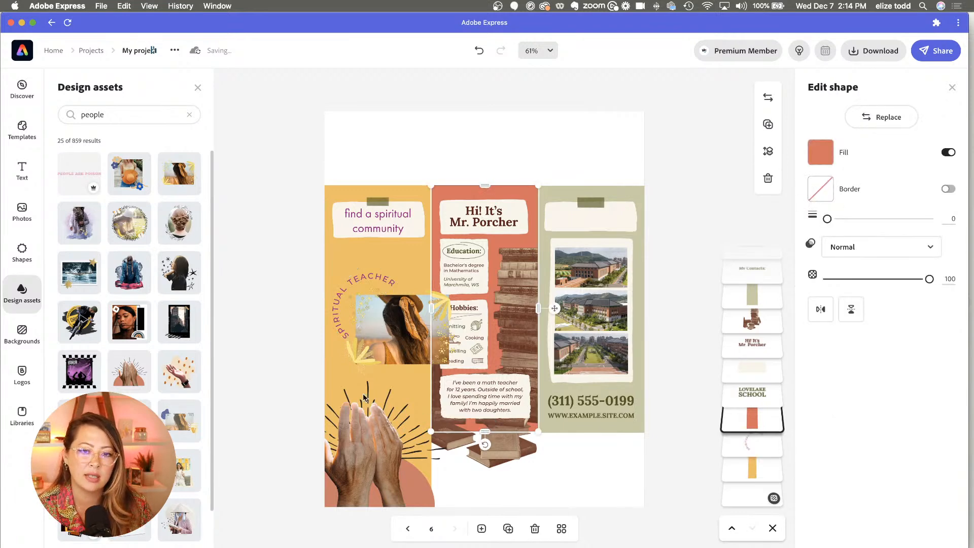
left_click(387, 325)
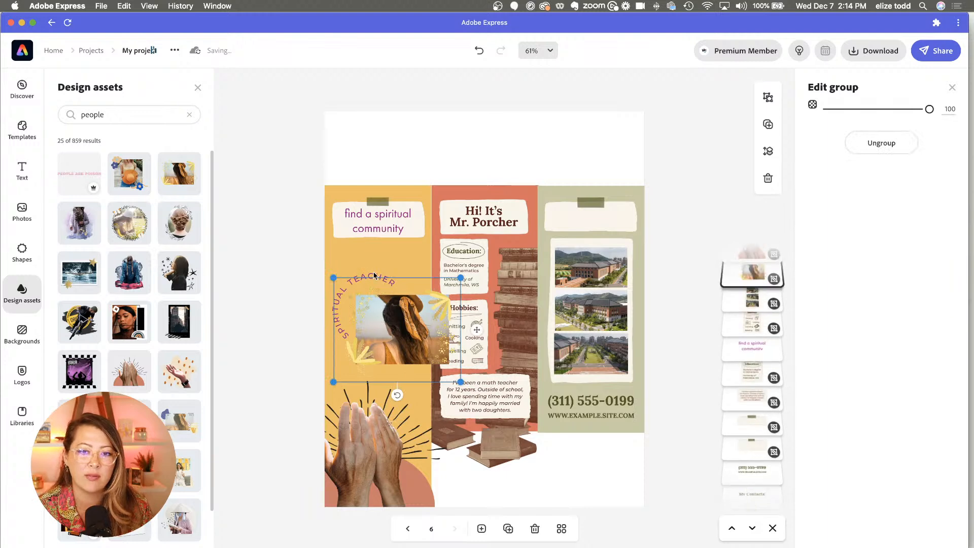
left_click(372, 277)
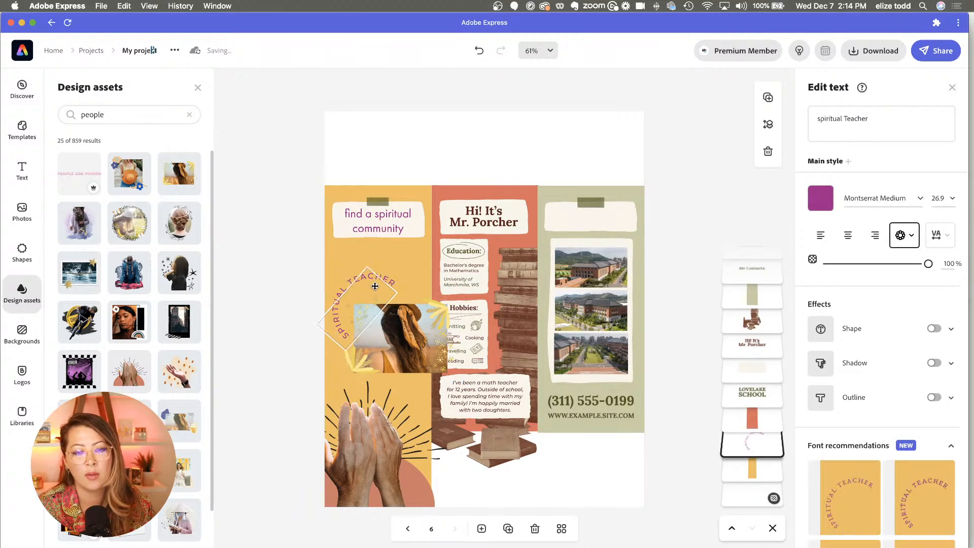
Step: Fill the coral middle panel's background with the E-Book brand pink and extend it to the page's bottom edge
left_click(519, 194)
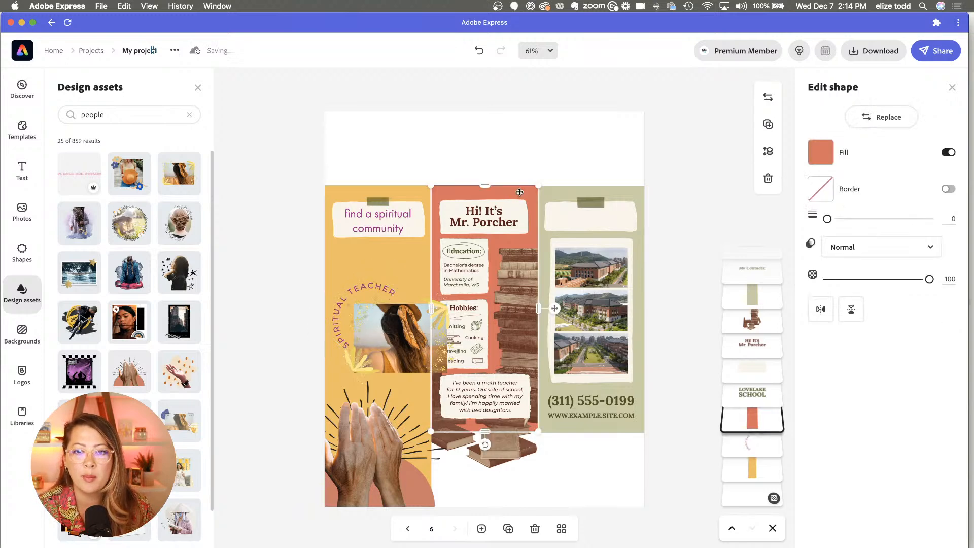
left_click(820, 153)
left_click(853, 210)
left_click_drag(485, 433, 485, 506)
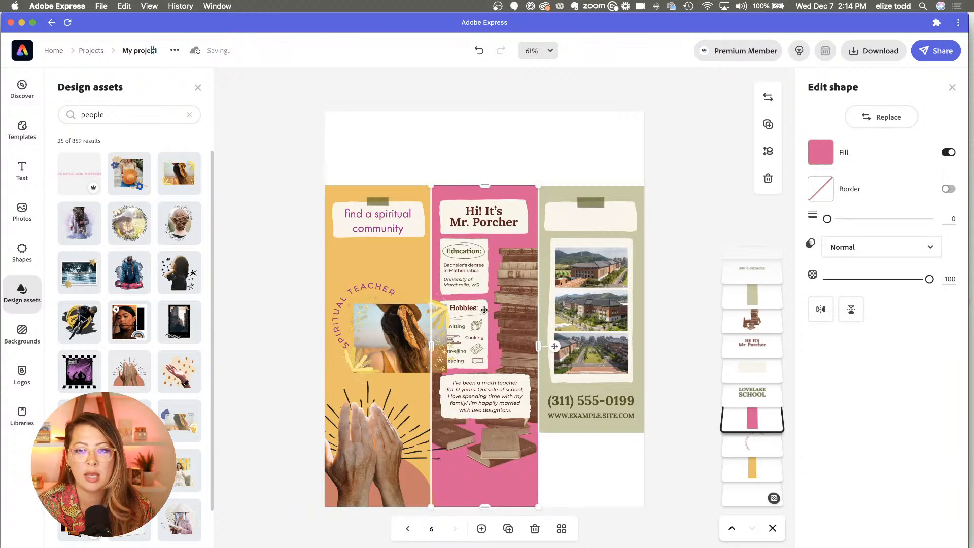
Step: Delete the teacher-name greeting heading from the pink panel's paper label
left_click(487, 224)
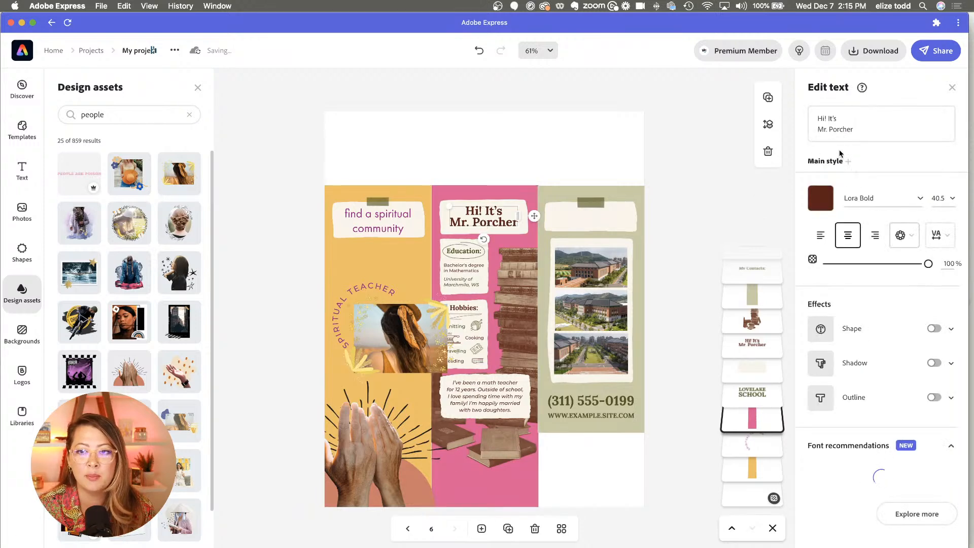
left_click_drag(857, 130, 805, 123)
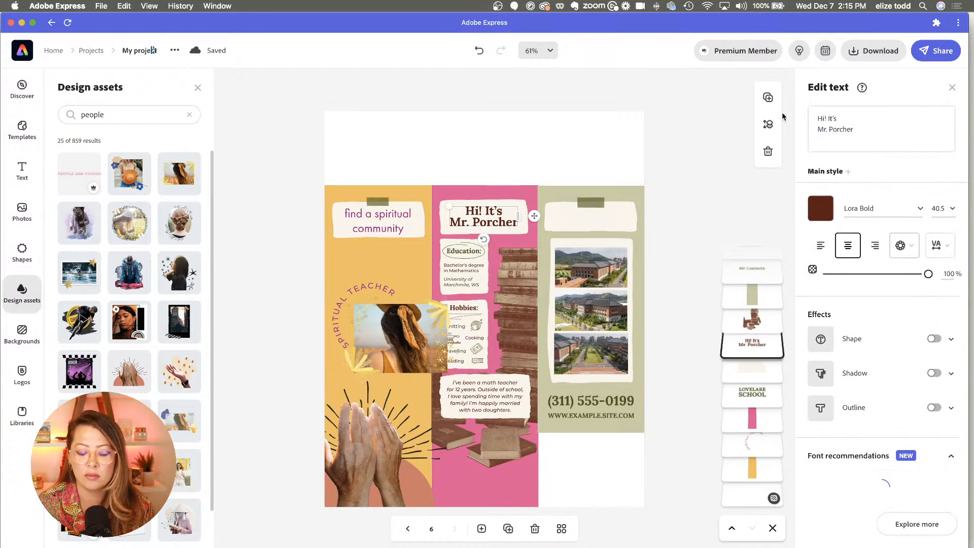
left_click(483, 219)
left_click(481, 212)
key("Delete")
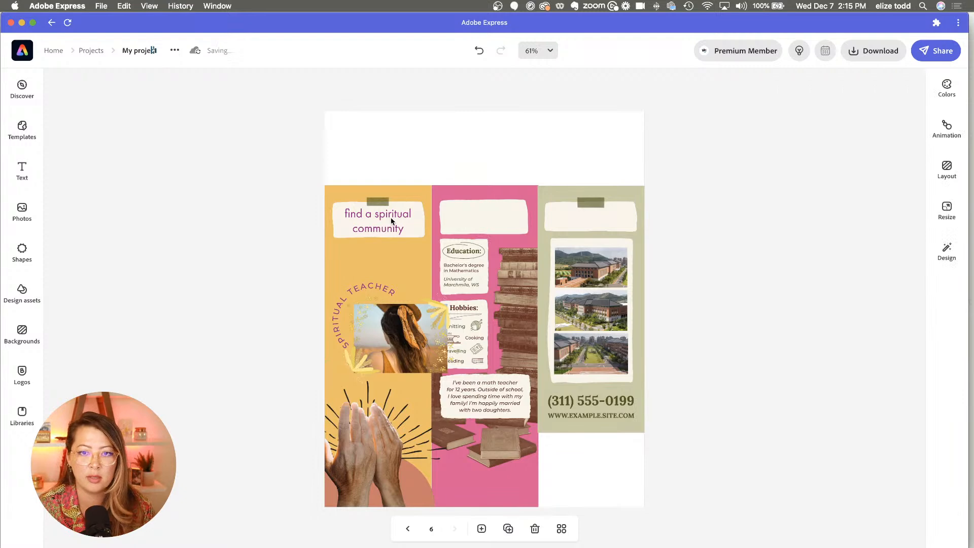
Step: Duplicate the "find a spiritual community" heading and place the copy on the pink panel's blank paper label
left_click(383, 221)
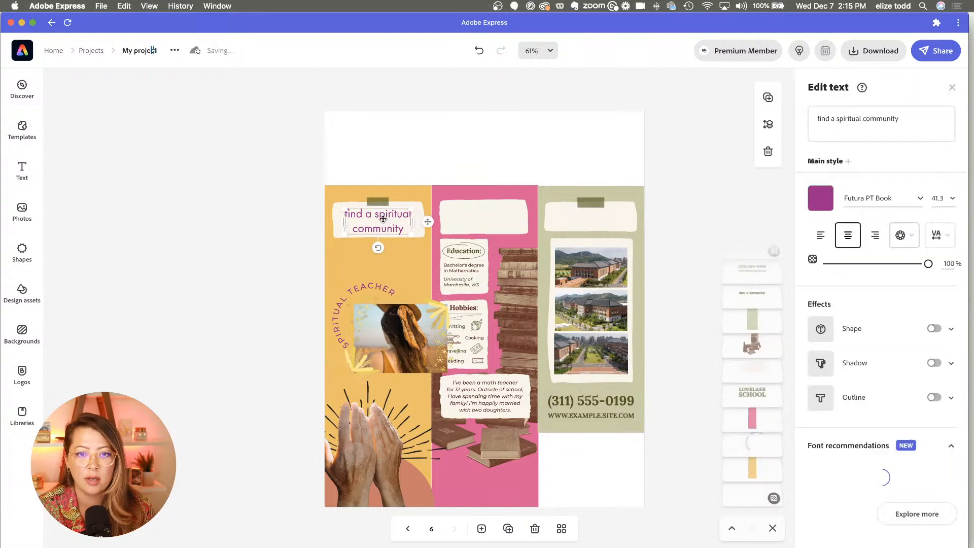
left_click(768, 98)
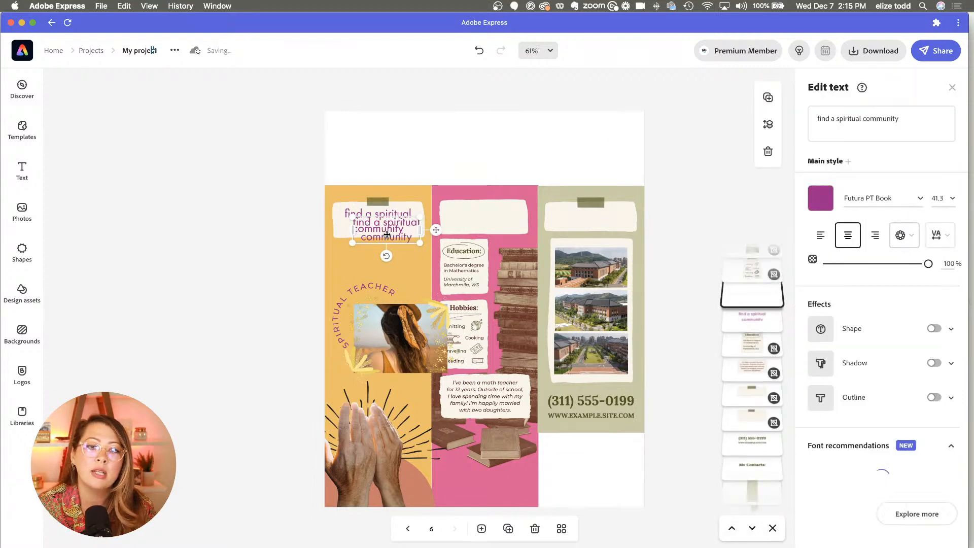
left_click_drag(382, 235, 486, 219)
Step: Change the copied heading to "Balanced on a daily basis" and center it on the pink panel's paper label
left_click(855, 118)
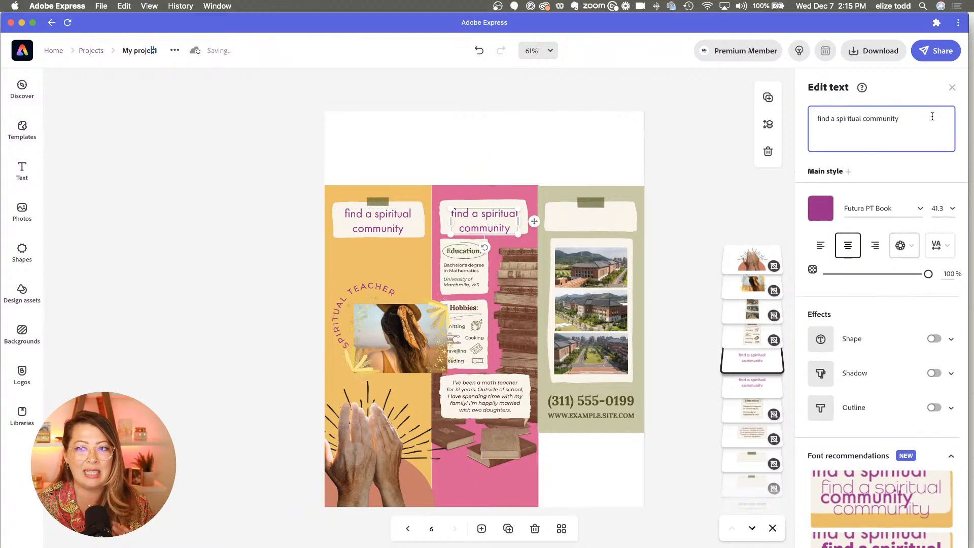
left_click_drag(933, 116, 799, 119)
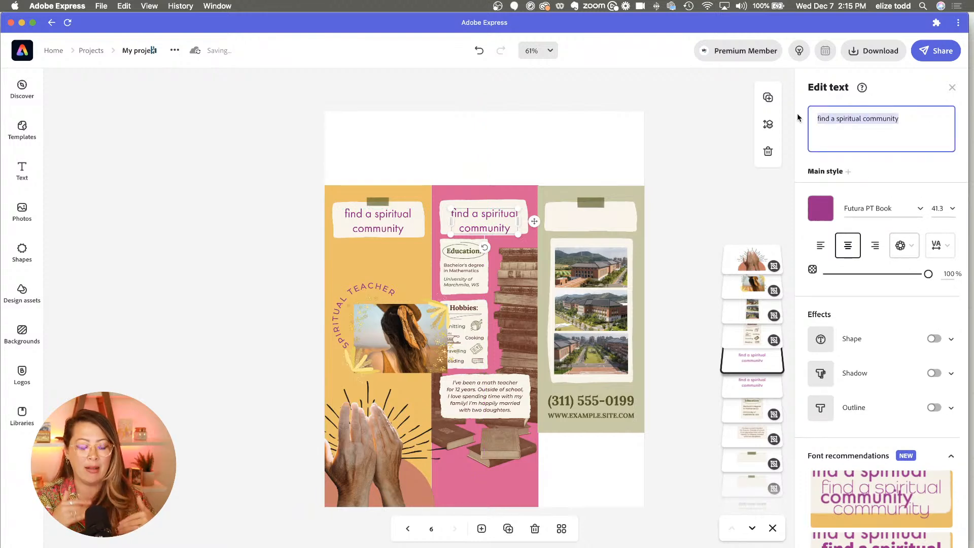
type("Balanced ")
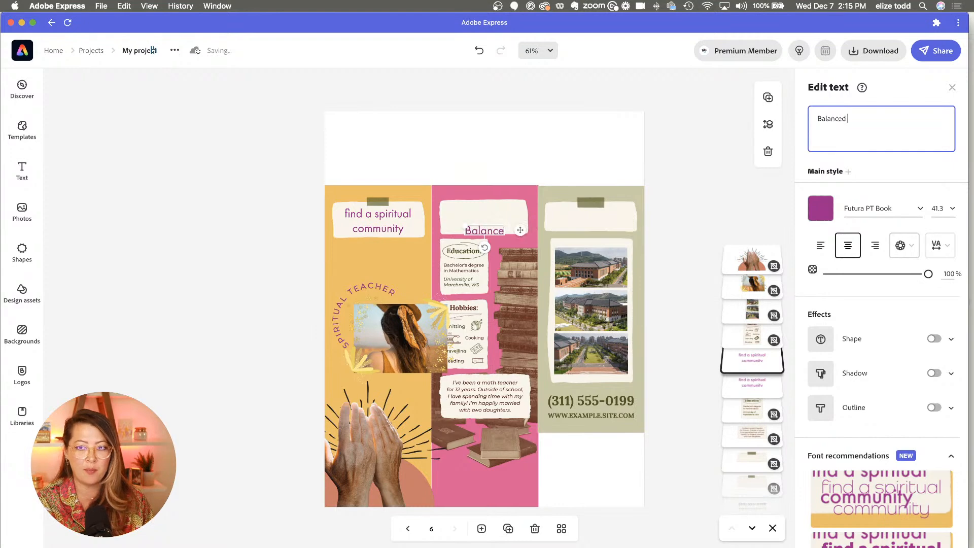
type("on a daily")
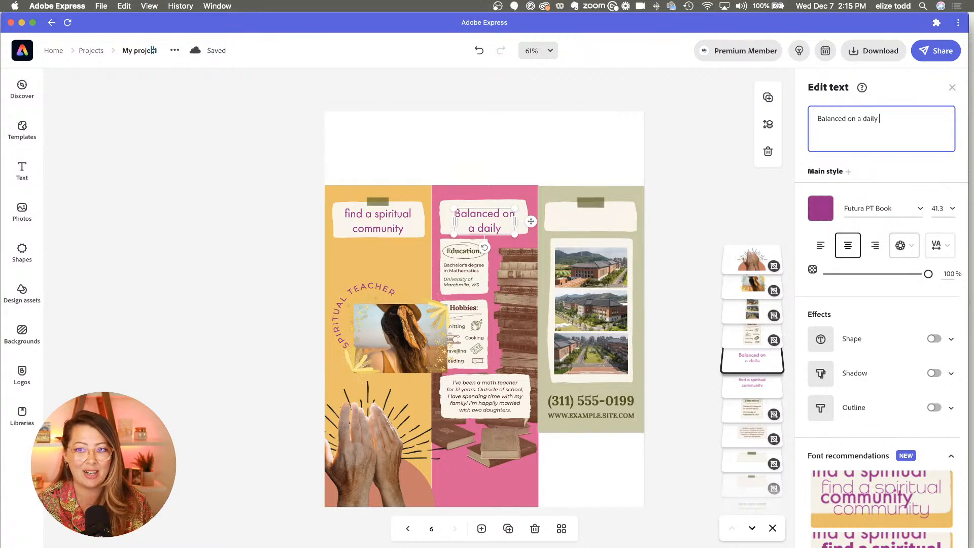
type("basis")
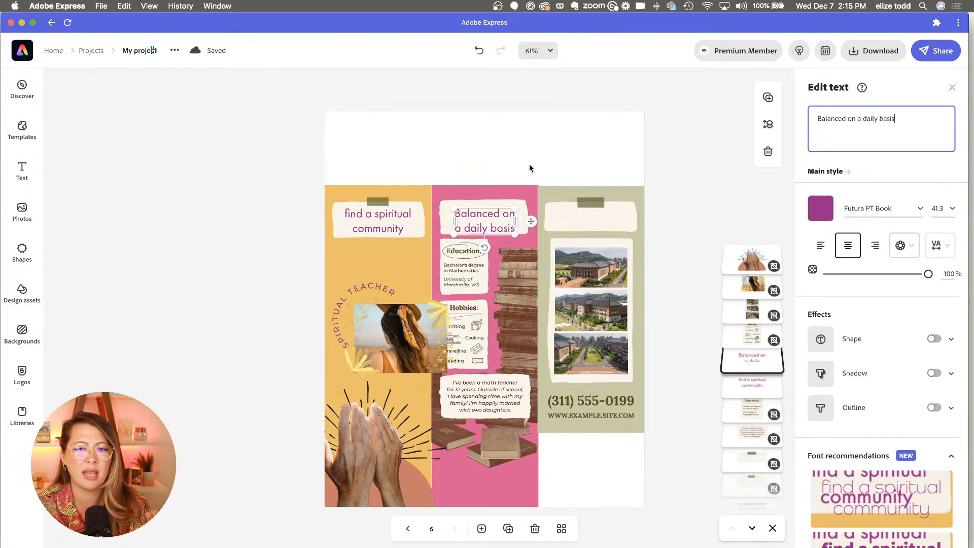
key("Escape")
left_click(489, 213)
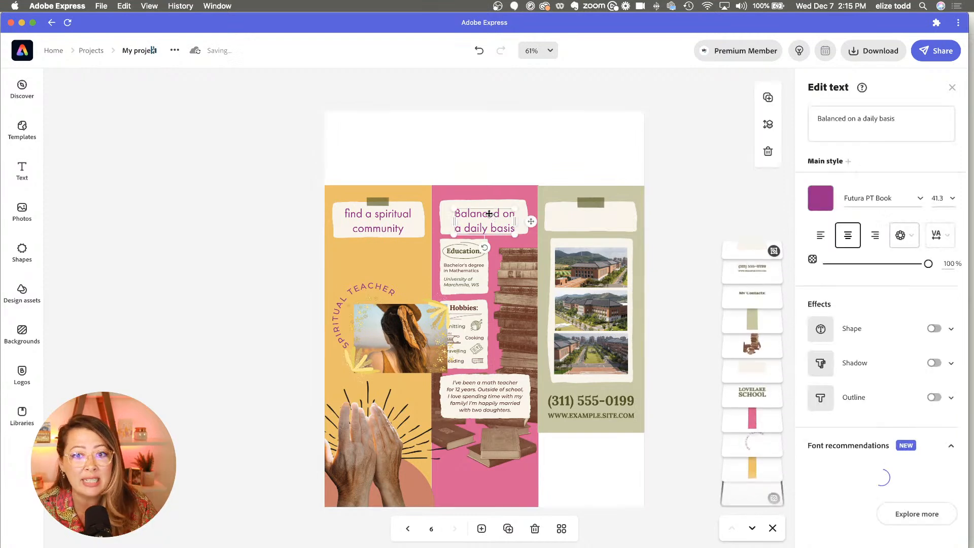
left_click_drag(487, 215, 482, 211)
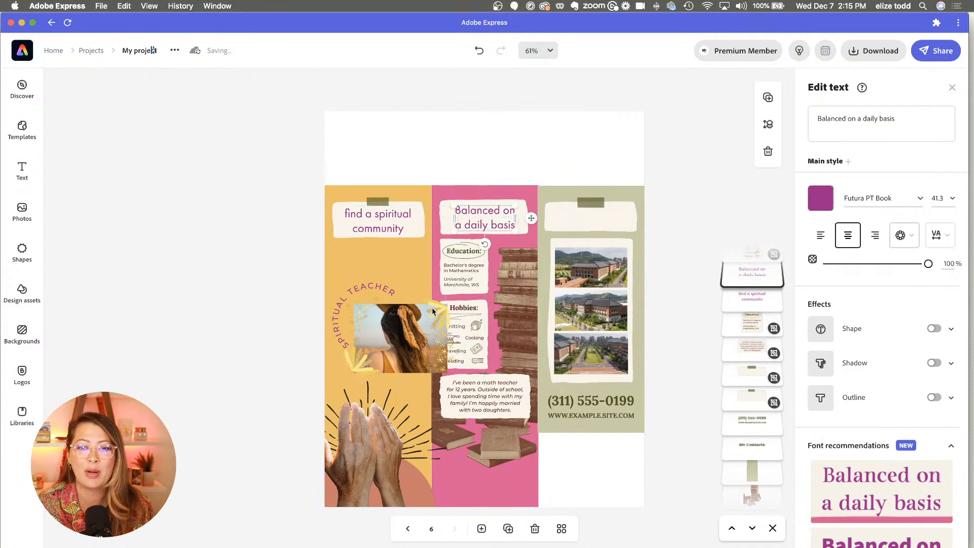
Step: Delete the stacked-books image from the pink middle panel
left_click(482, 323)
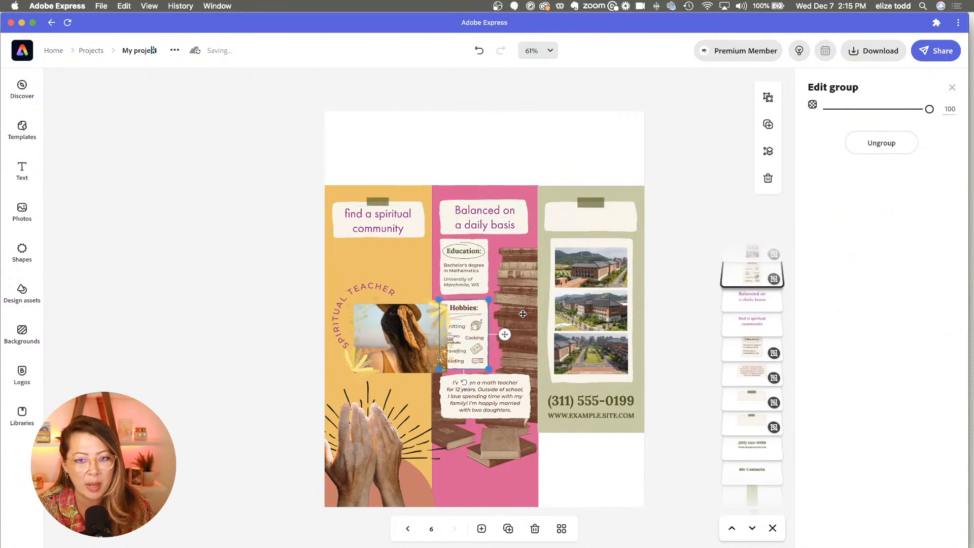
left_click(520, 317)
key("Escape")
left_click(522, 313)
key("Delete")
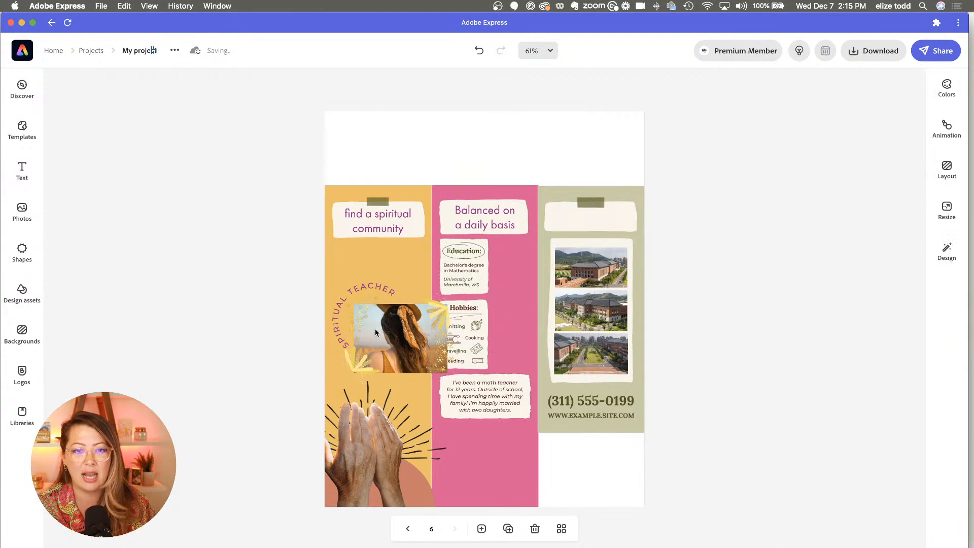
Step: Move the curved "SPIRITUAL TEACHER" text and the woman's photo group higher on the yellow panel
left_click(362, 287)
left_click_drag(362, 287, 360, 262)
left_click(398, 348)
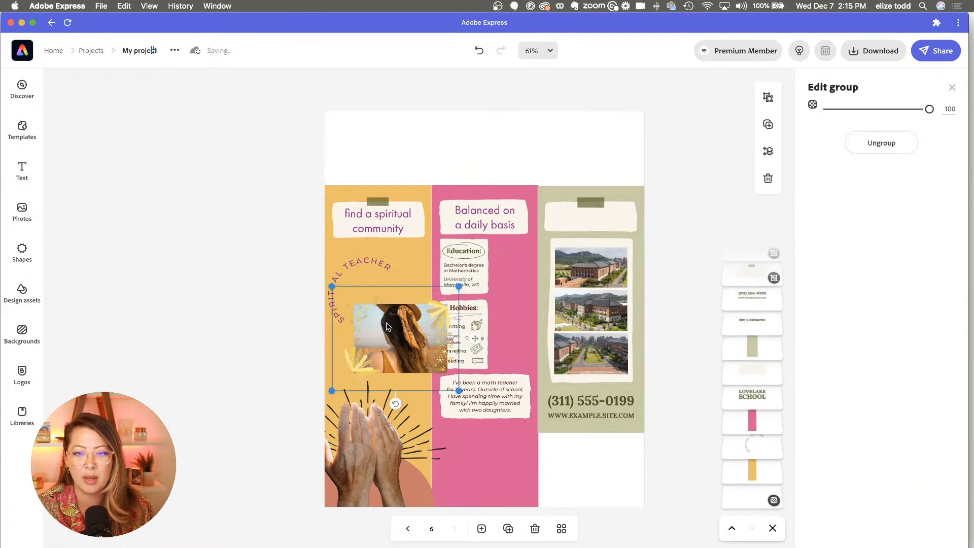
left_click_drag(398, 348, 389, 326)
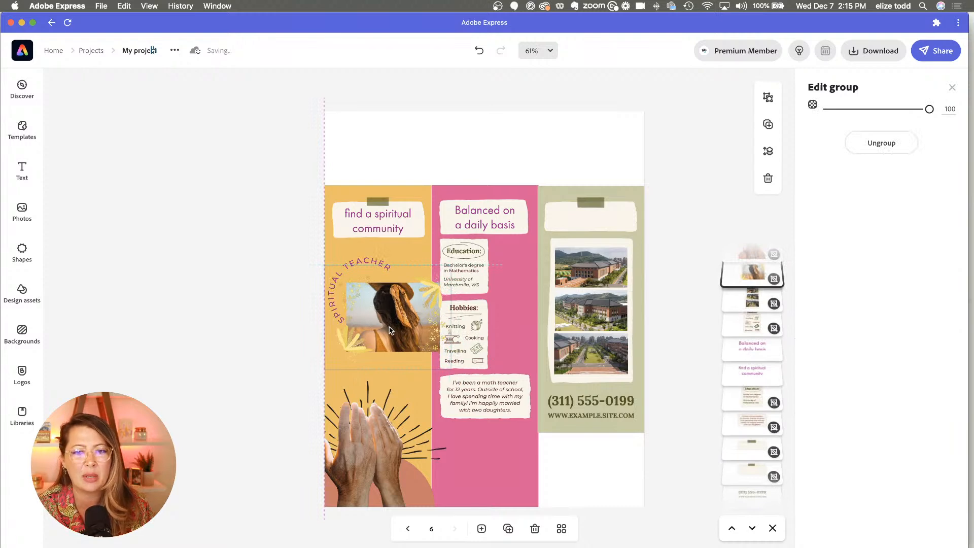
Step: Replace the "Education:" heading on the pink panel's upper card with "Body"
left_click(524, 278)
scroll(525, 280, "up", 3)
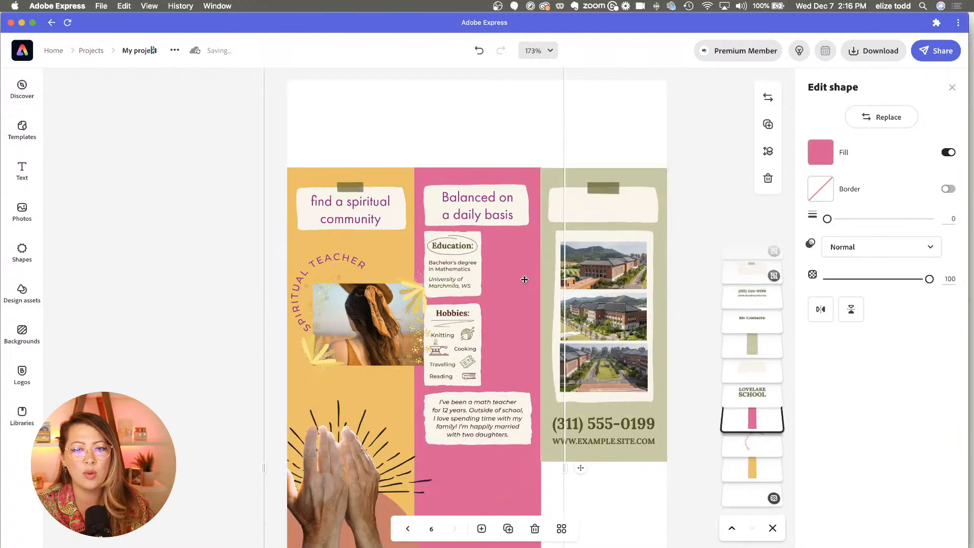
scroll(525, 280, "up", 3)
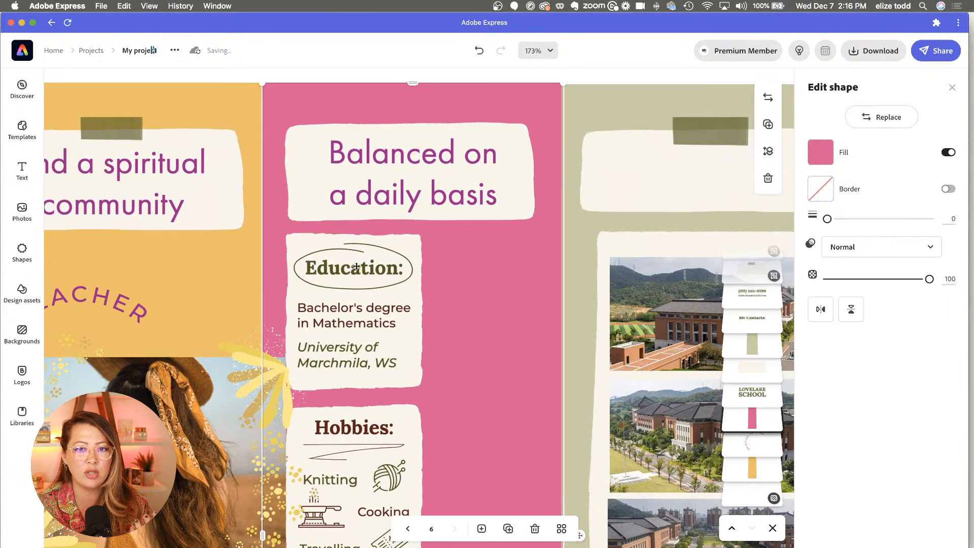
left_click(339, 273)
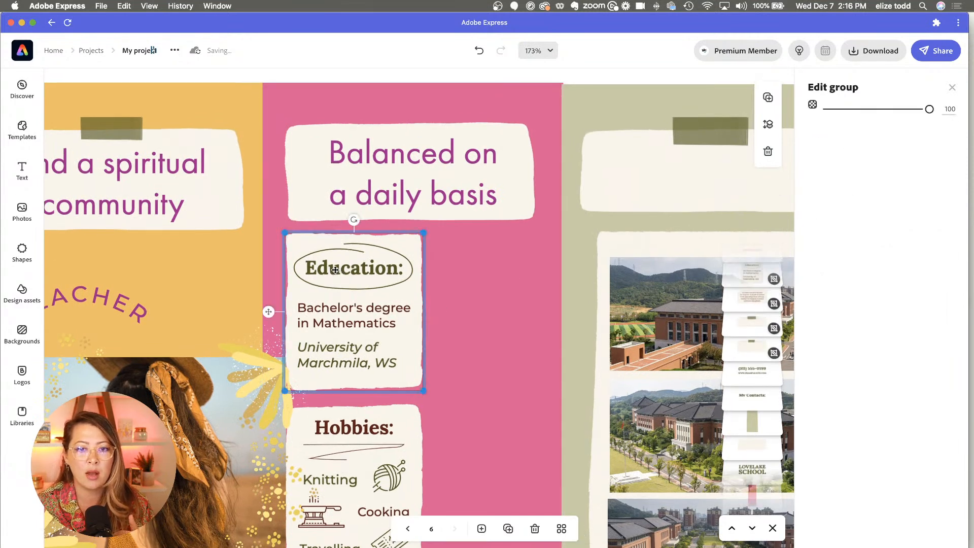
left_click(335, 270)
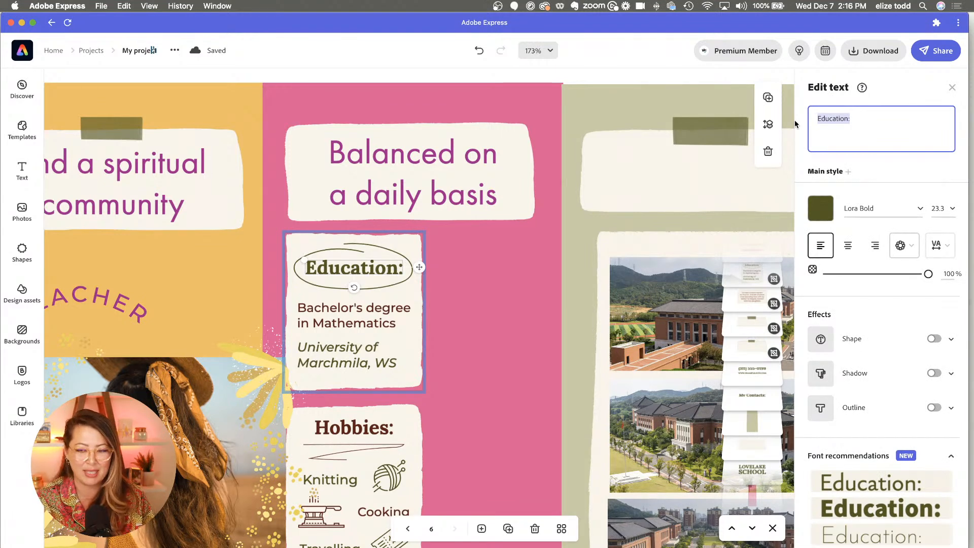
type("Ph")
key("BackSpace")
key("BackSpace")
type("NBo")
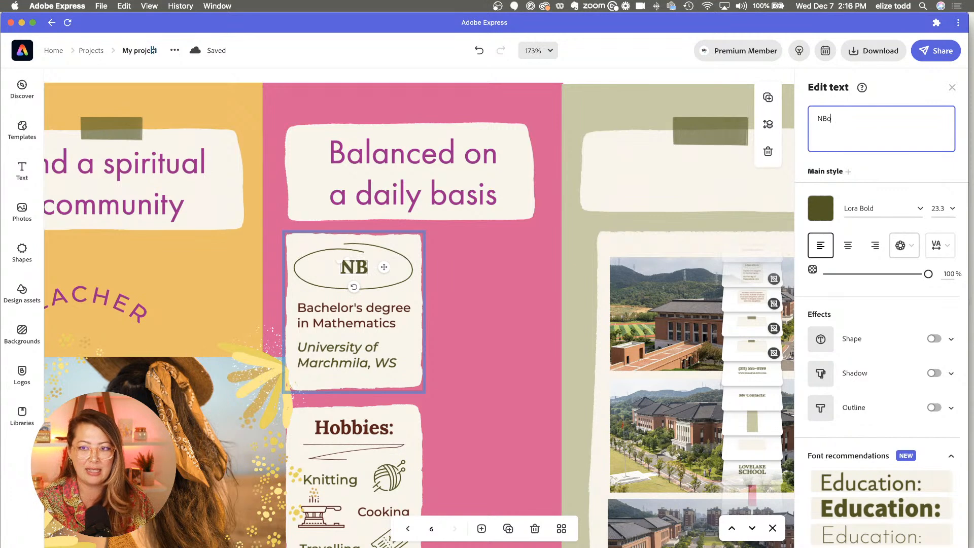
key("BackSpace")
type("Body")
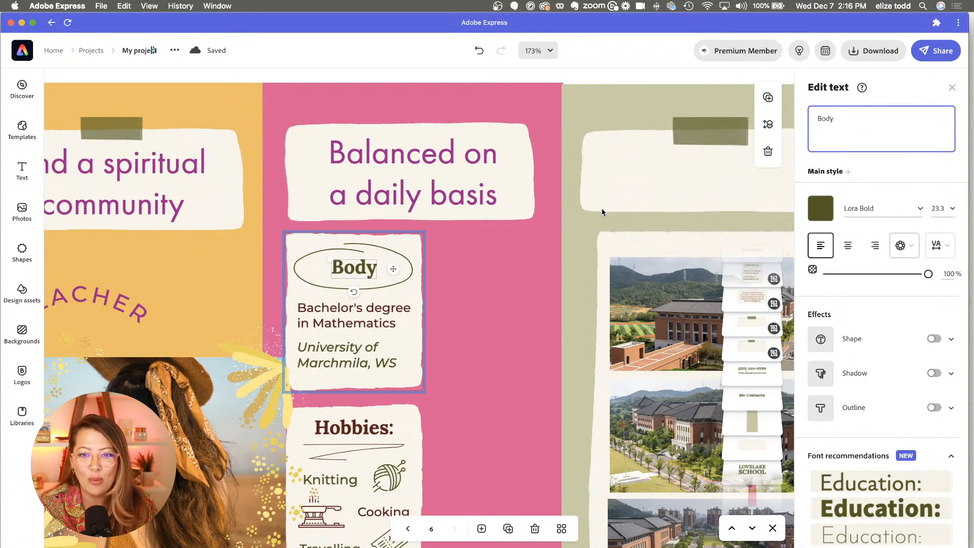
left_click(380, 334)
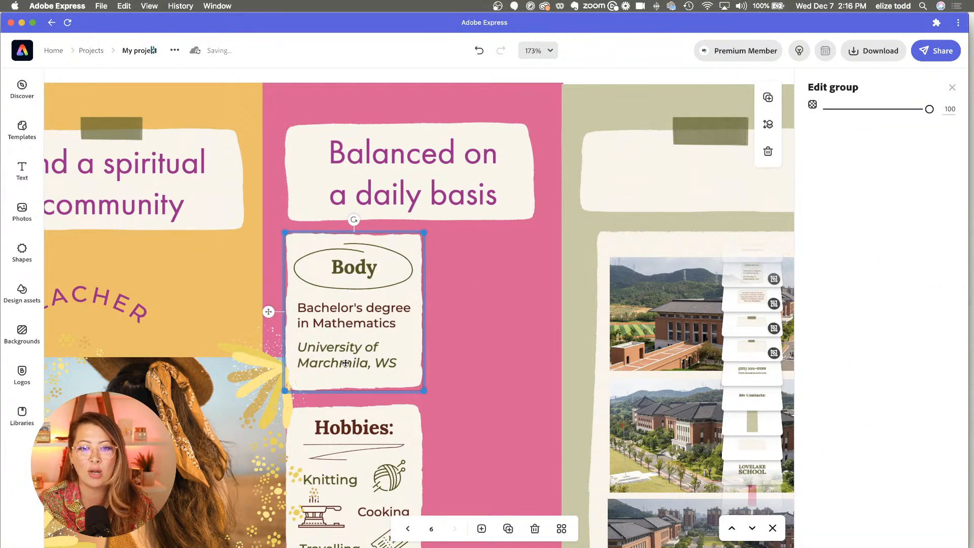
left_click(345, 364)
key("Escape")
key("Delete")
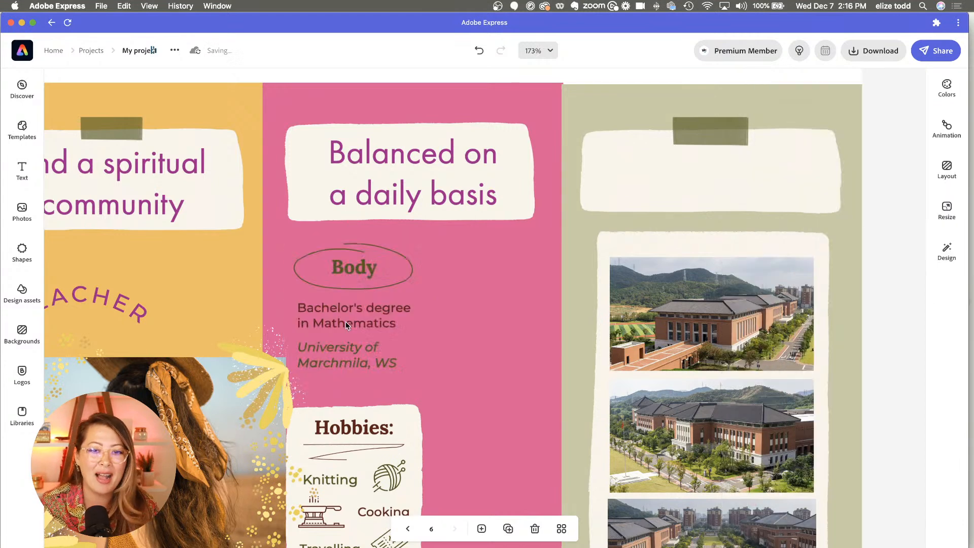
key("super+z")
Step: Clear the italic university line from the Body card
left_click(326, 345)
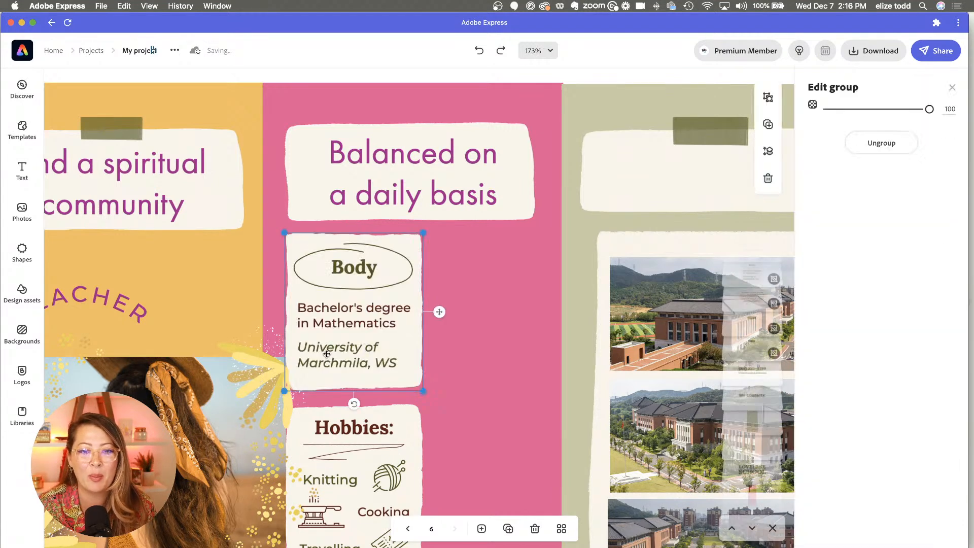
left_click(326, 346)
key("super+a")
key("BackSpace")
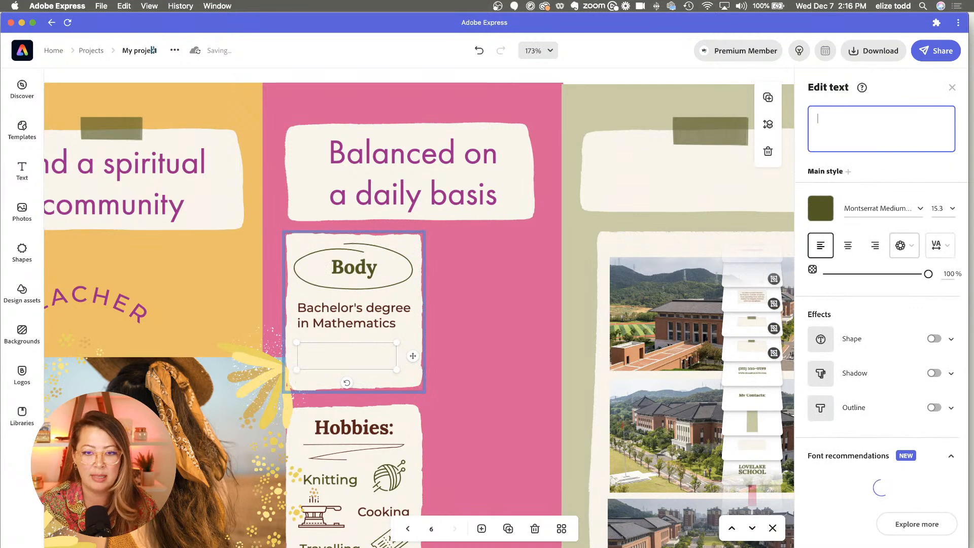
Step: Replace the bachelor's degree text on the Body card with "Workout out 3x a week" and "Weekly yoga" on separate lines
left_click(351, 320)
left_click(351, 319)
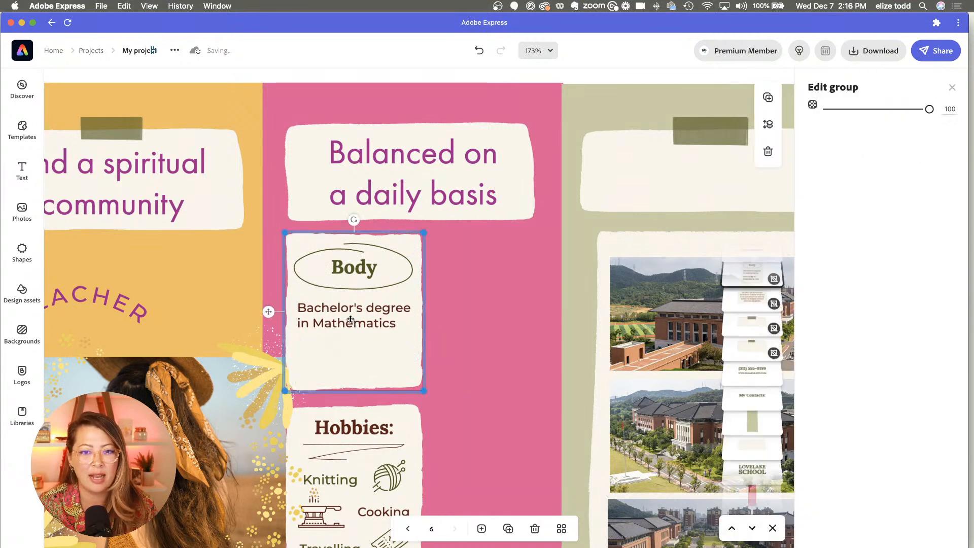
key("super+a")
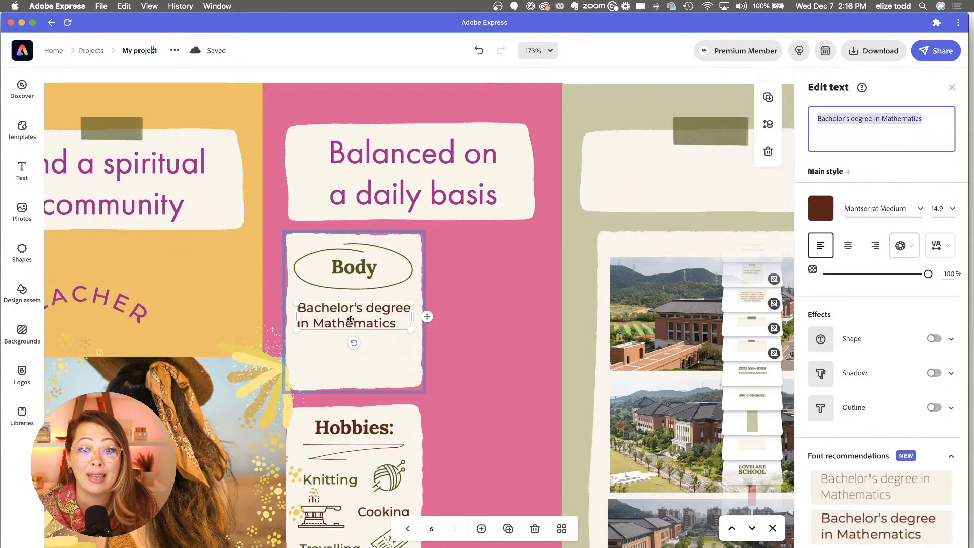
triple_click(863, 118)
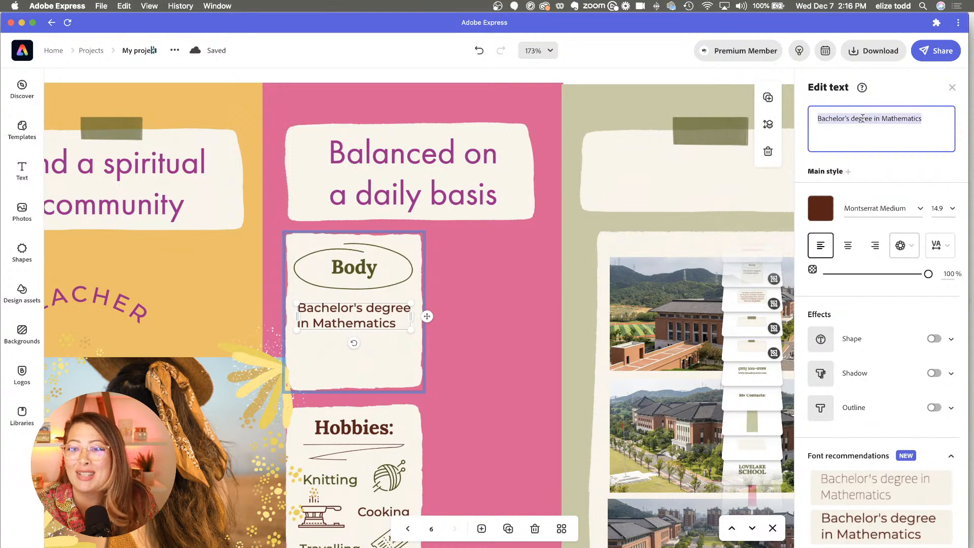
type("Workout our")
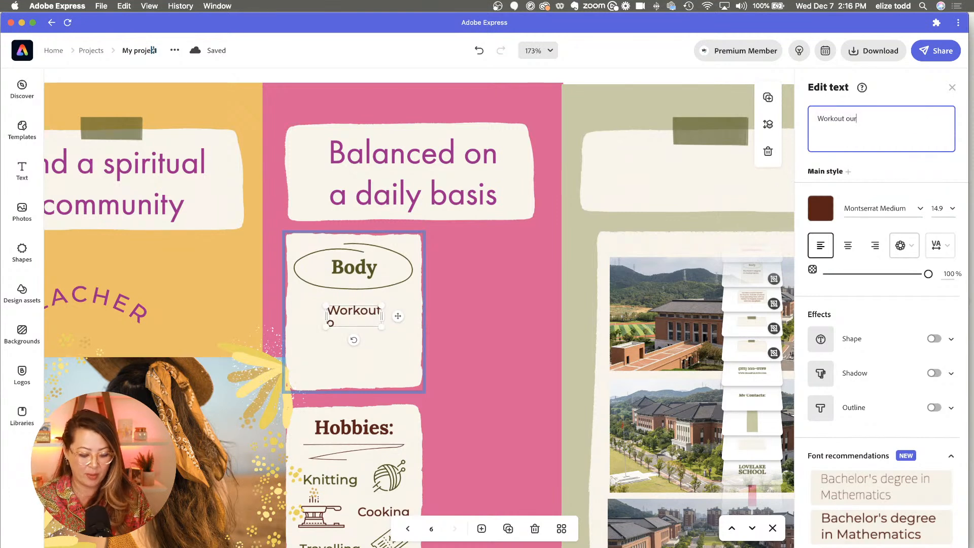
key("BackSpace")
type("t")
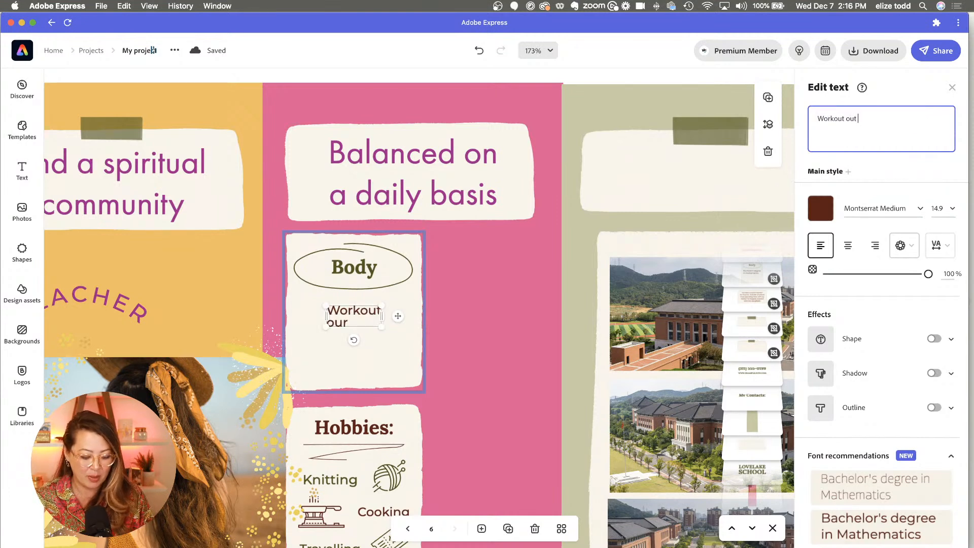
type(" 3x a week")
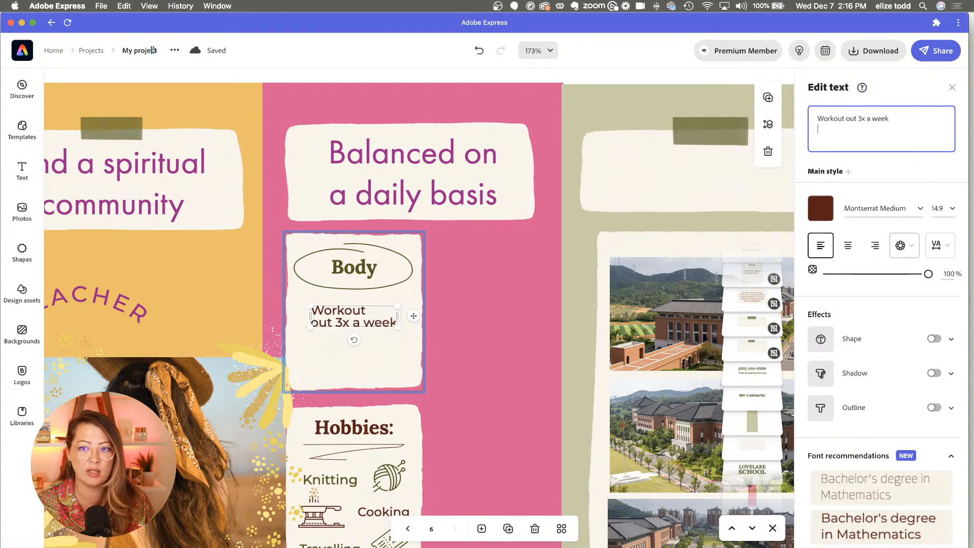
key("Return")
type("W")
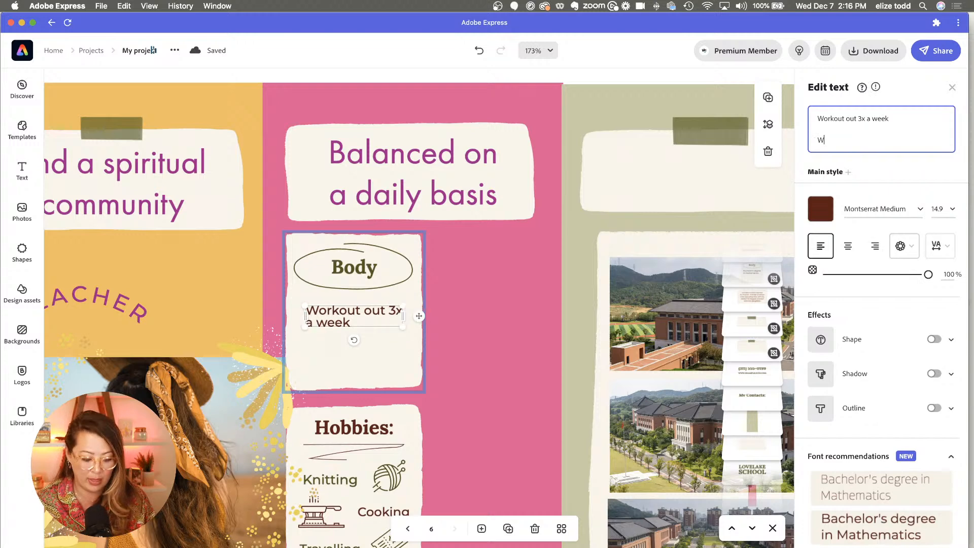
type("eekly yoga")
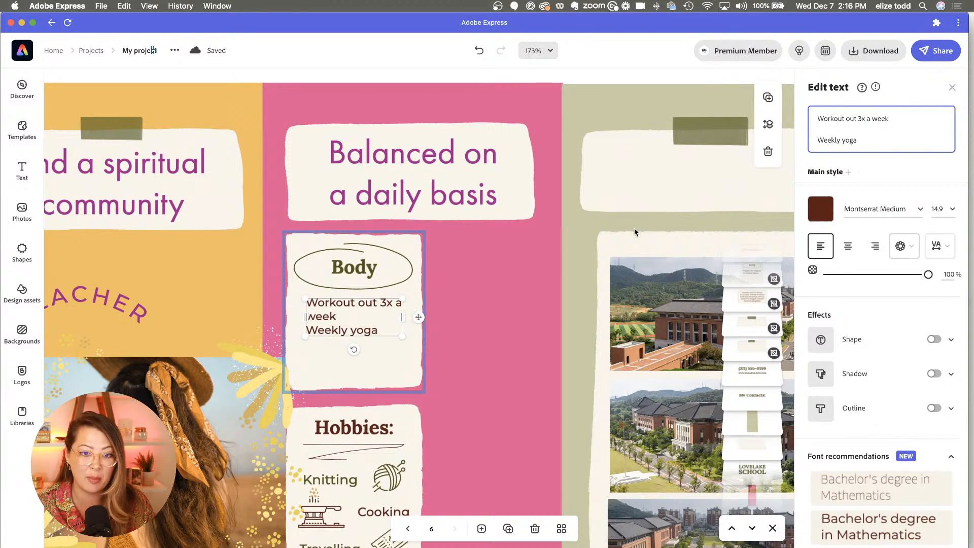
Step: Add a leading dash to both the workout and yoga lines on the Body card
left_click(816, 118)
type("-")
left_click(817, 140)
type("-")
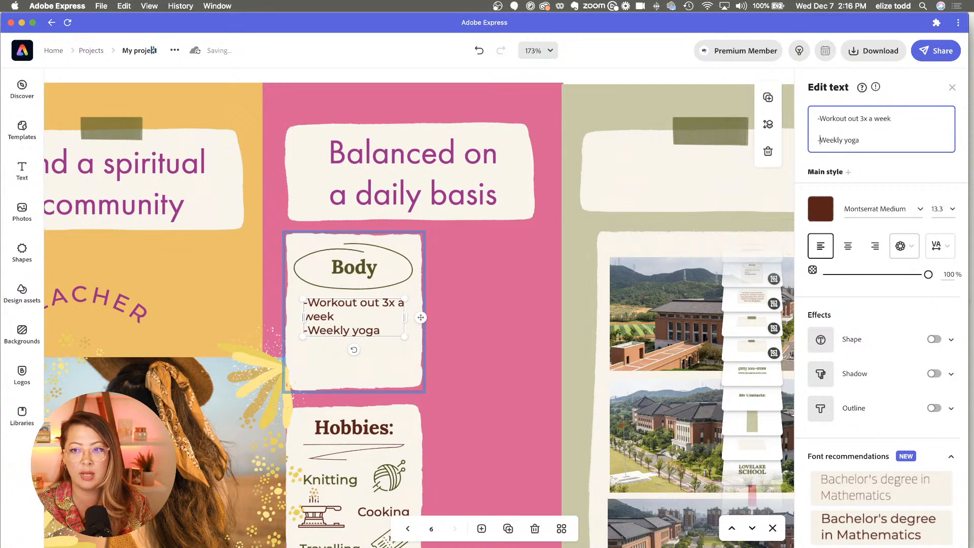
Step: Color the Body card's workout and yoga list with the E-Book brand pink
left_click(354, 274)
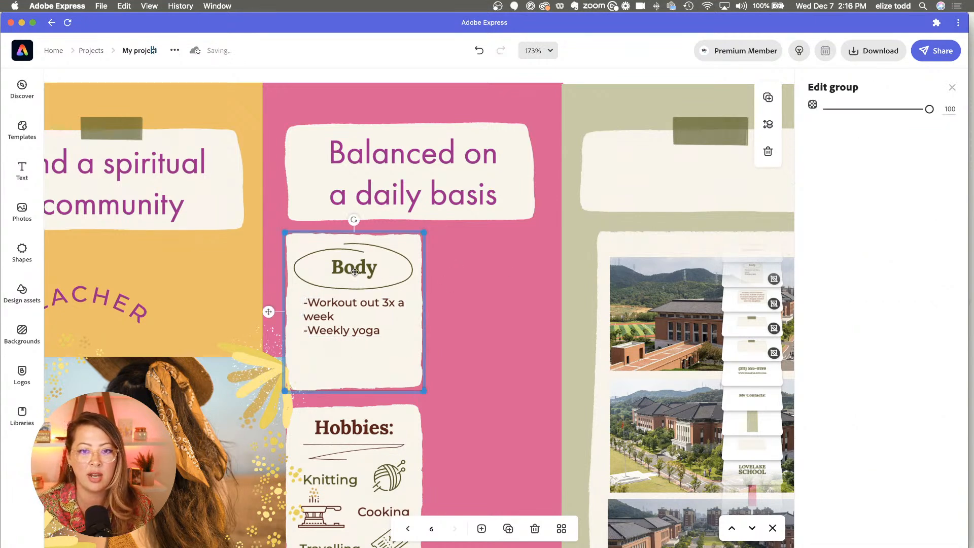
left_click(341, 301)
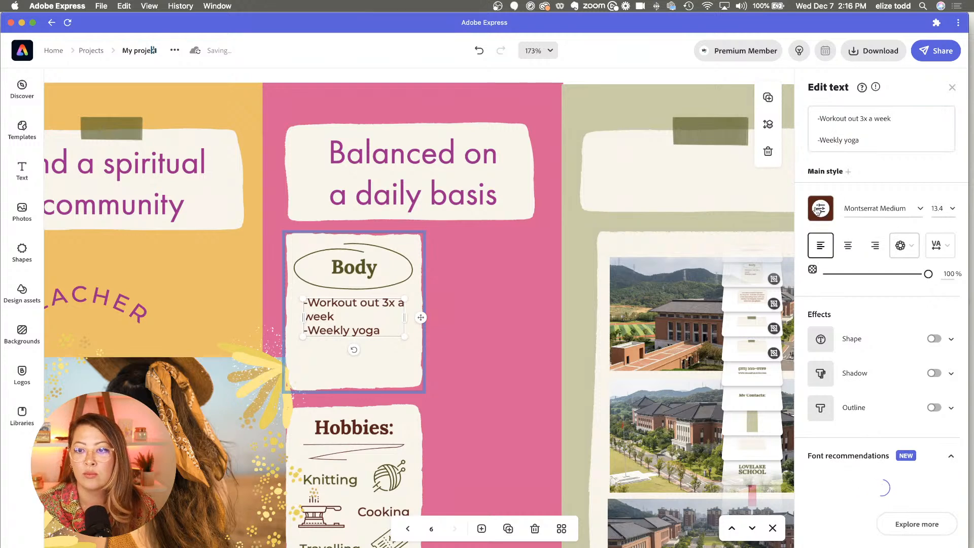
left_click(820, 208)
left_click(852, 266)
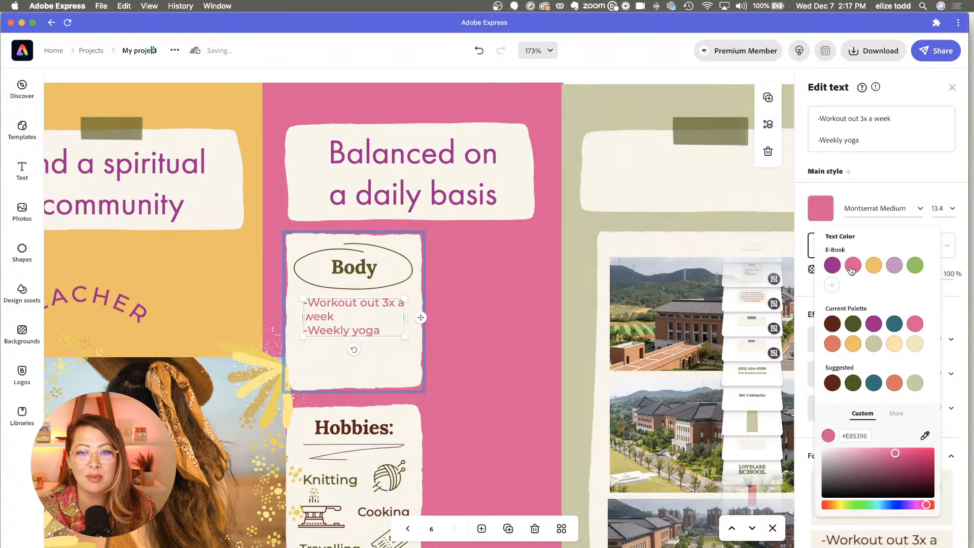
Step: Change the "Body" heading's text color to black
left_click(349, 275)
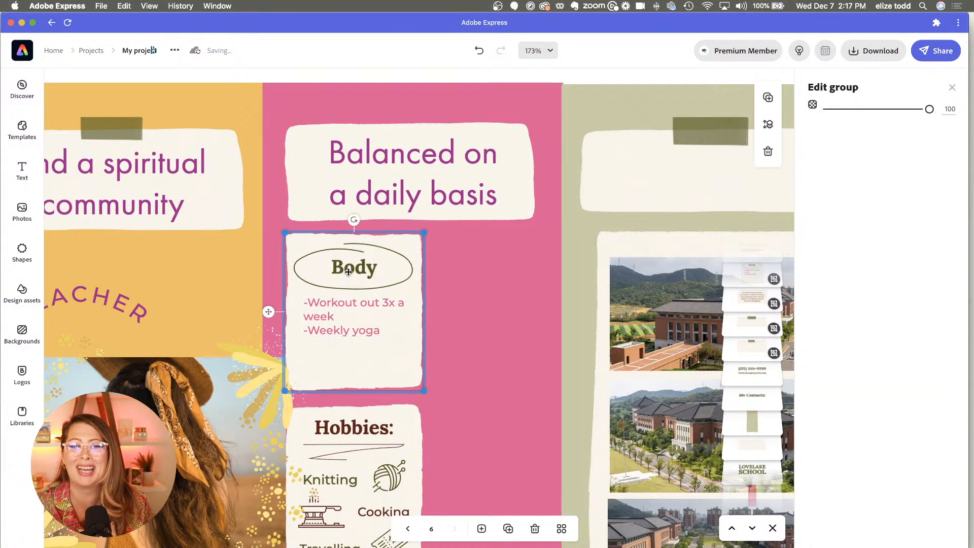
left_click(359, 275)
left_click(359, 275)
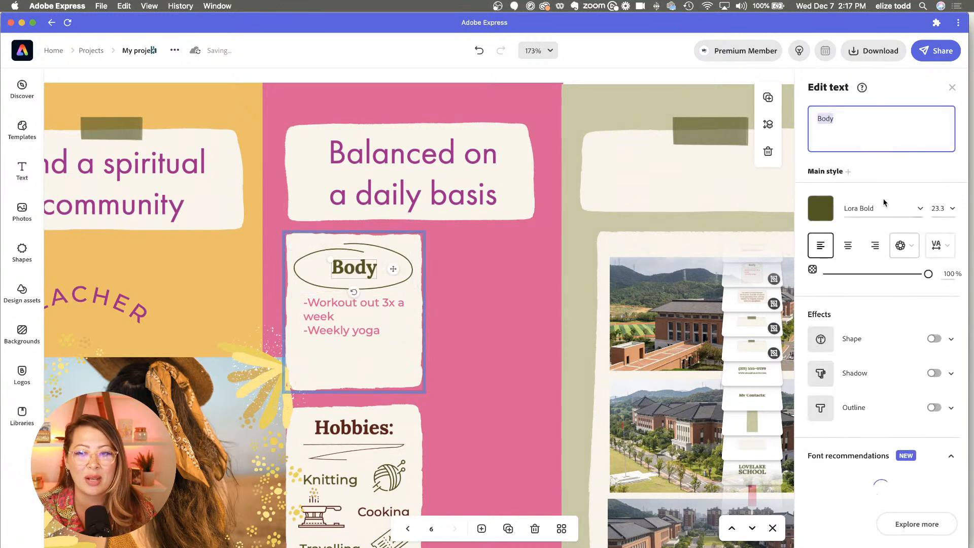
left_click(826, 218)
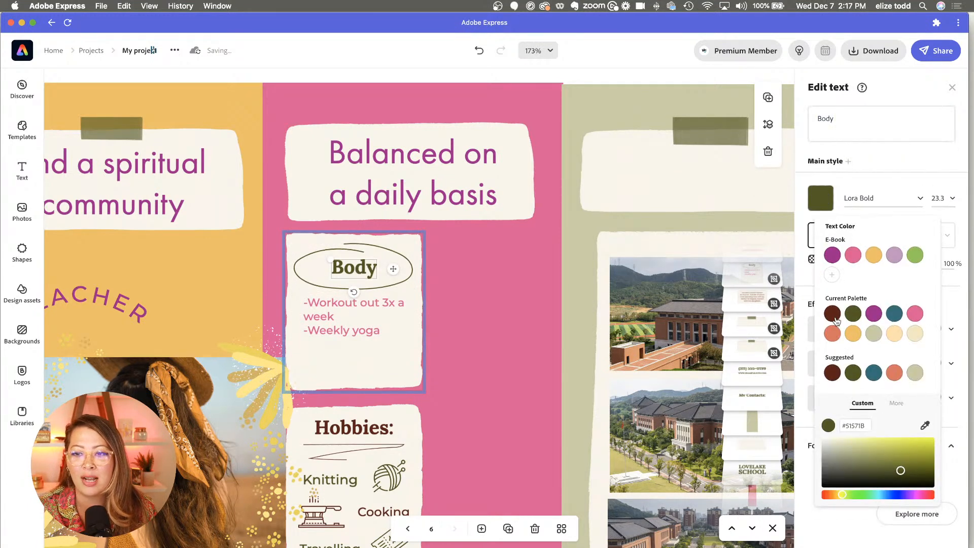
left_click(825, 484)
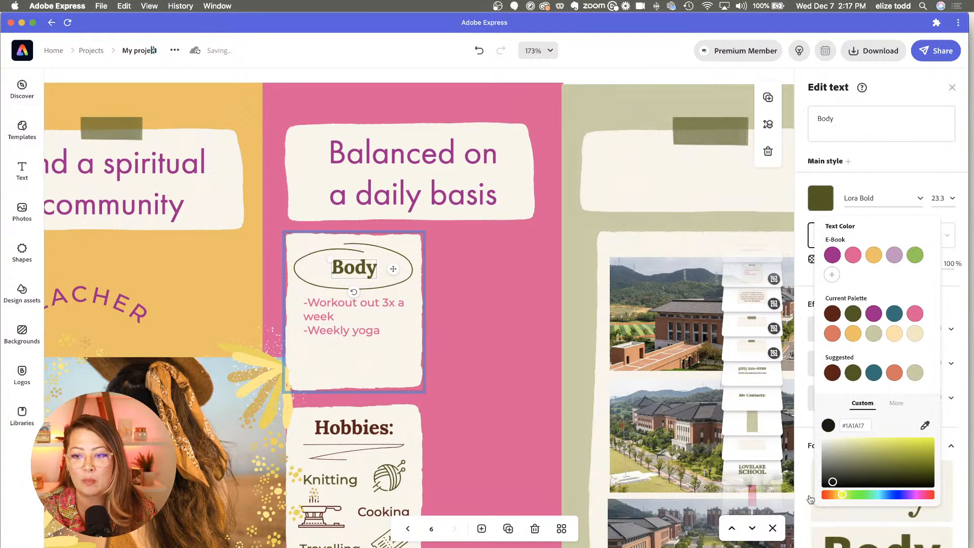
left_click(809, 500)
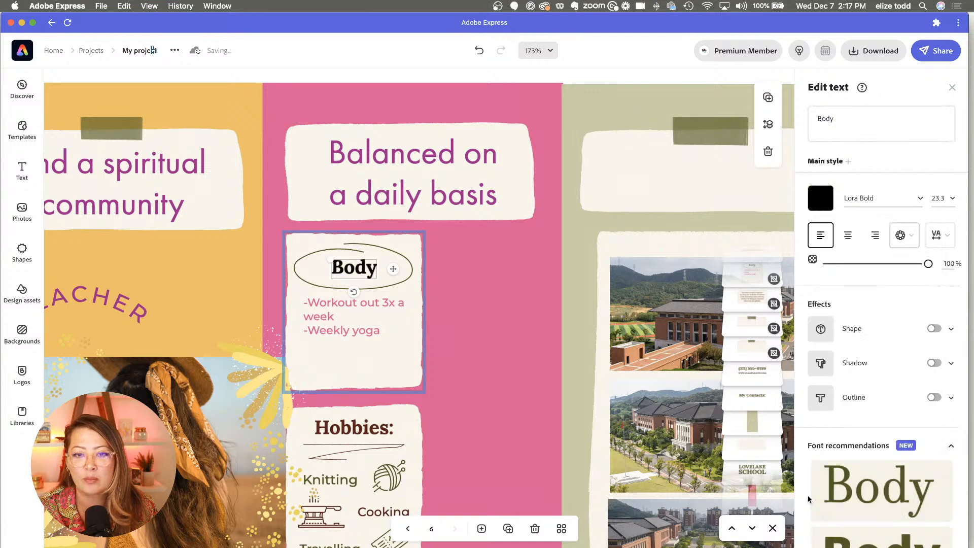
Step: Replace the "Hobbies:" heading on the pink panel's lower card with "Mind"
left_click(460, 358)
scroll(459, 357, "down", 5)
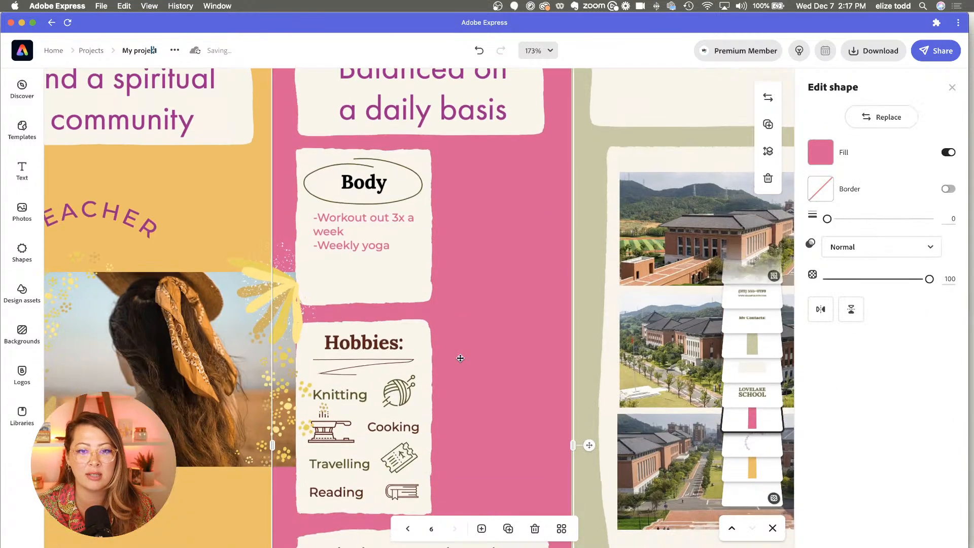
left_click(363, 282)
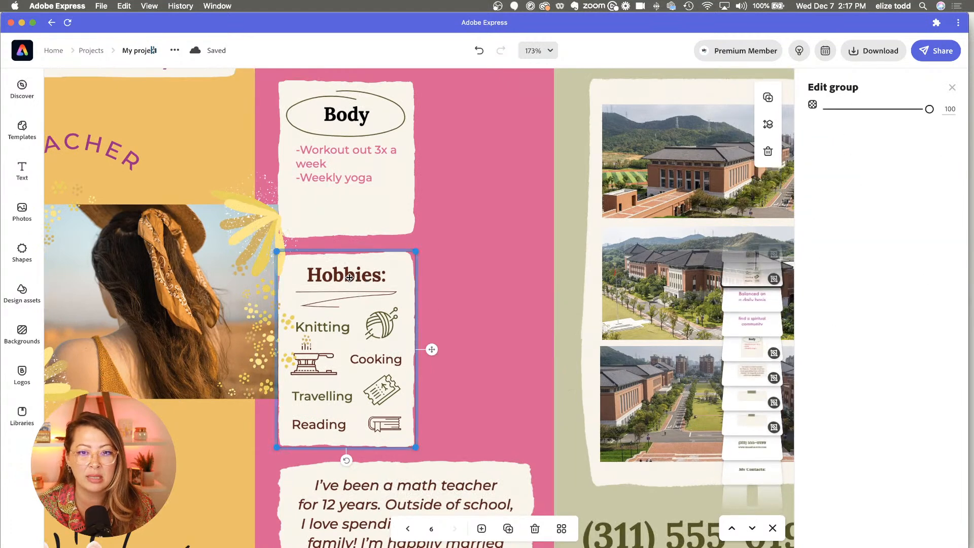
left_click(349, 277)
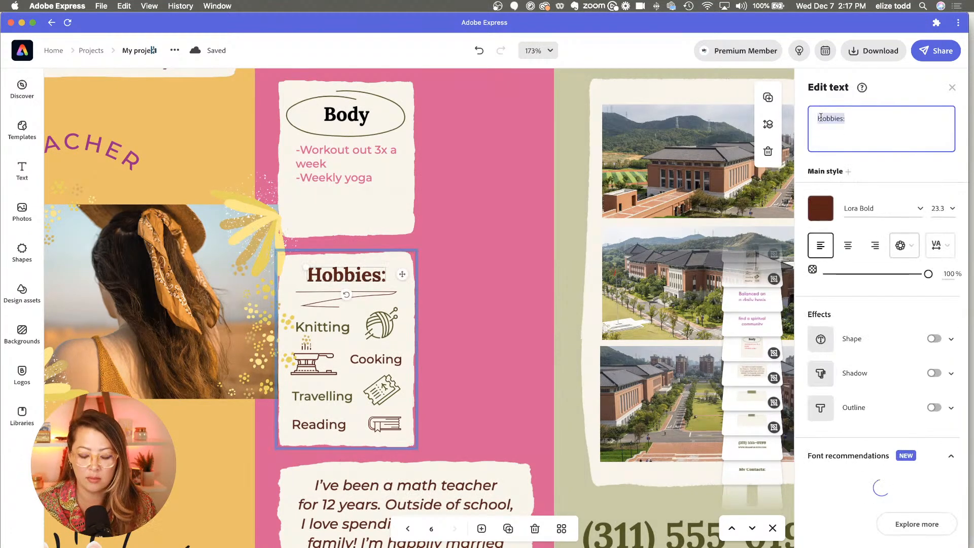
type("Mind")
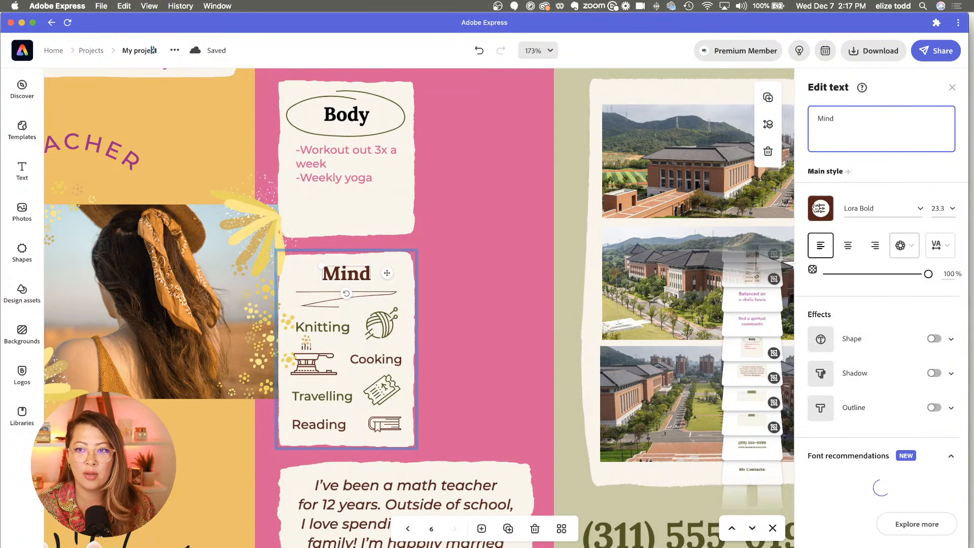
Step: Color the "Mind" heading black and delete the hobbies list with its icons from that card
left_click(818, 208)
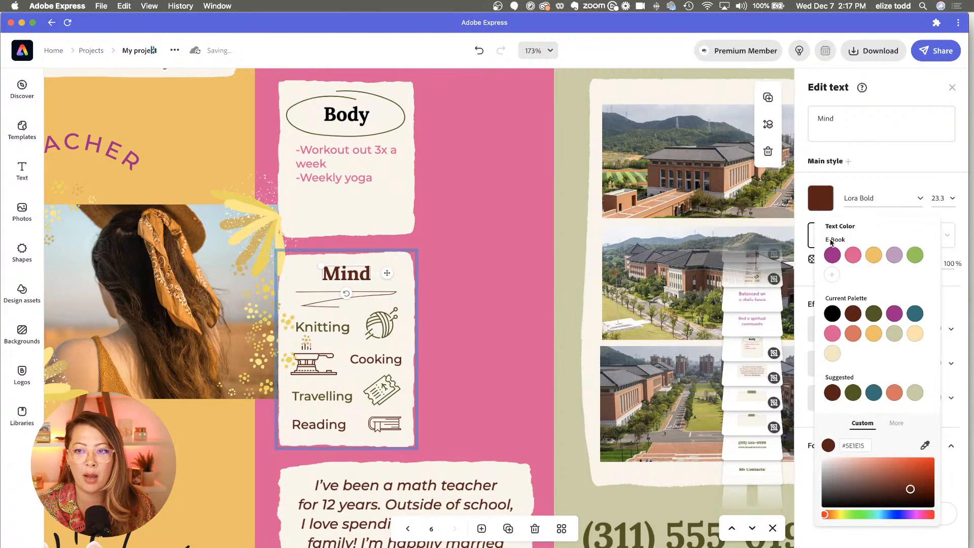
left_click(832, 319)
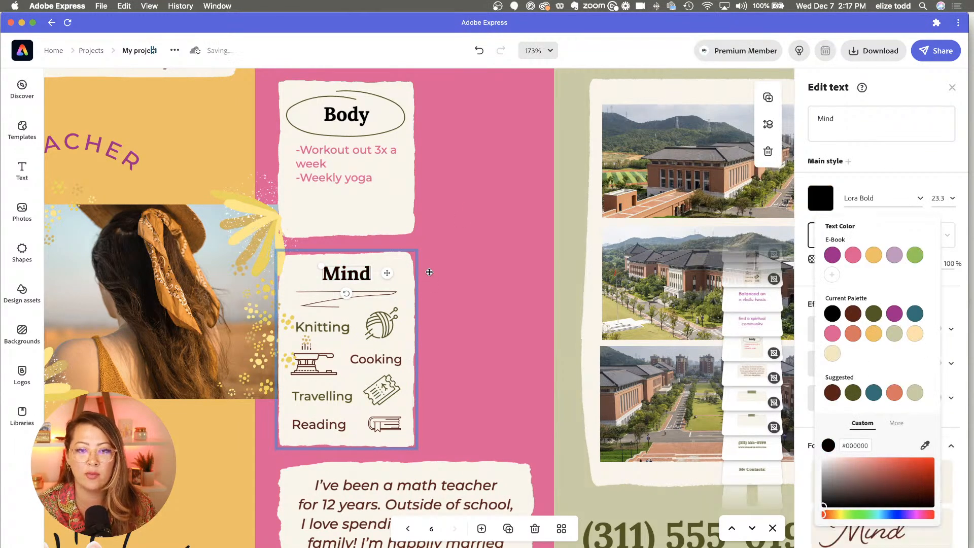
left_click(322, 326)
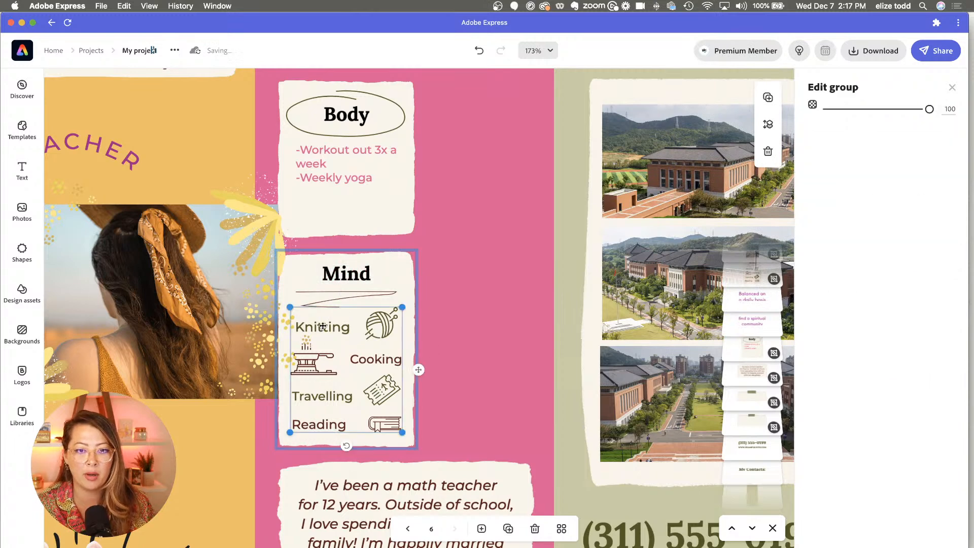
left_click(323, 326)
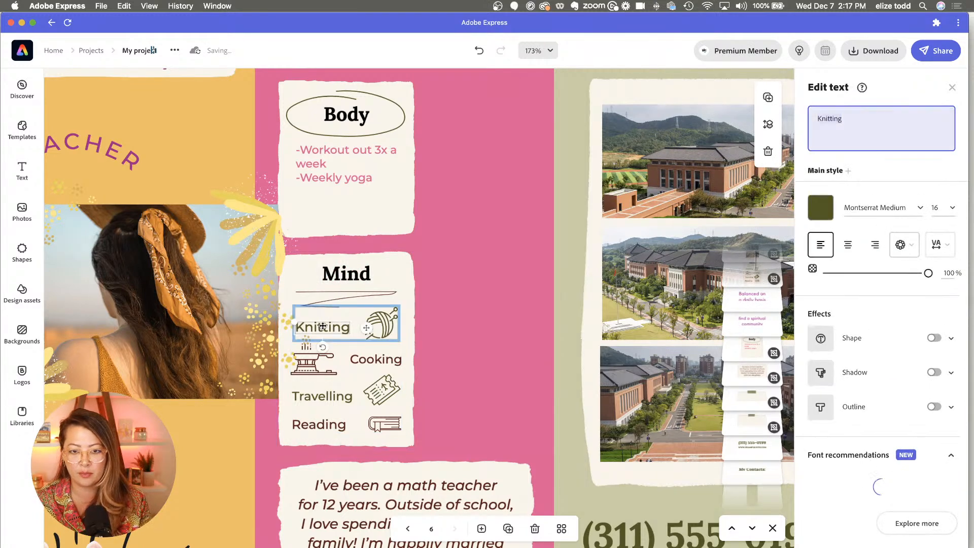
left_click(388, 328)
double_click(388, 328)
key("Delete")
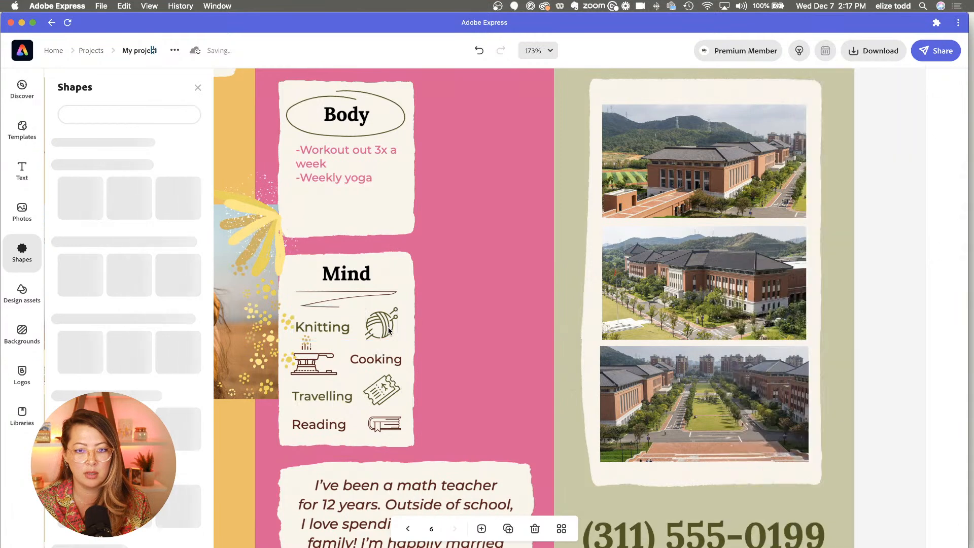
left_click(328, 327)
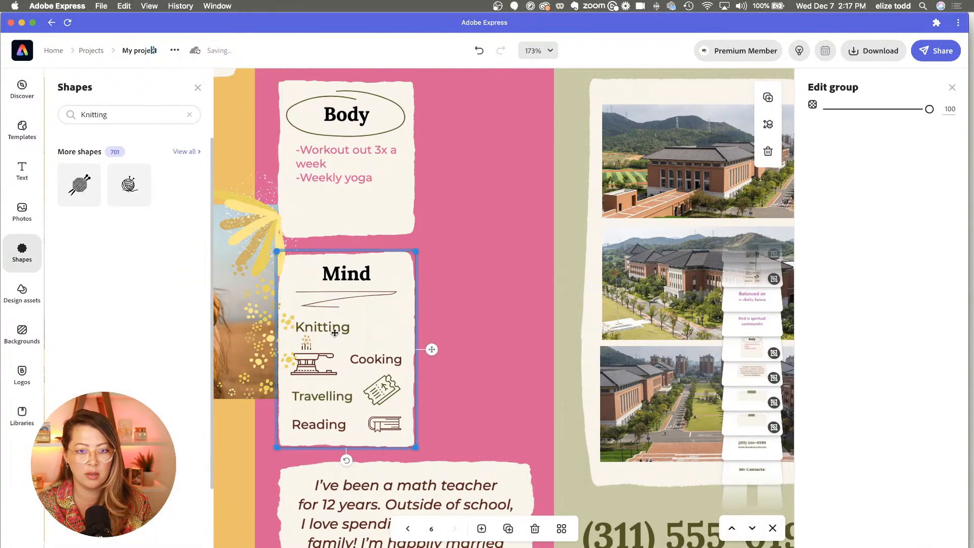
key("Delete")
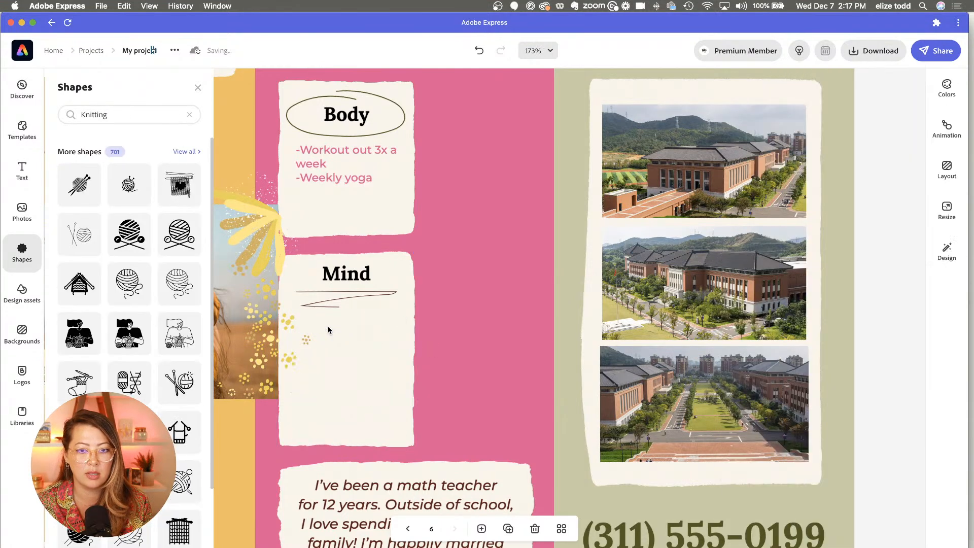
Step: Duplicate the Body card's workout and yoga list and place the copy on the Mind card below its heading
left_click(338, 157)
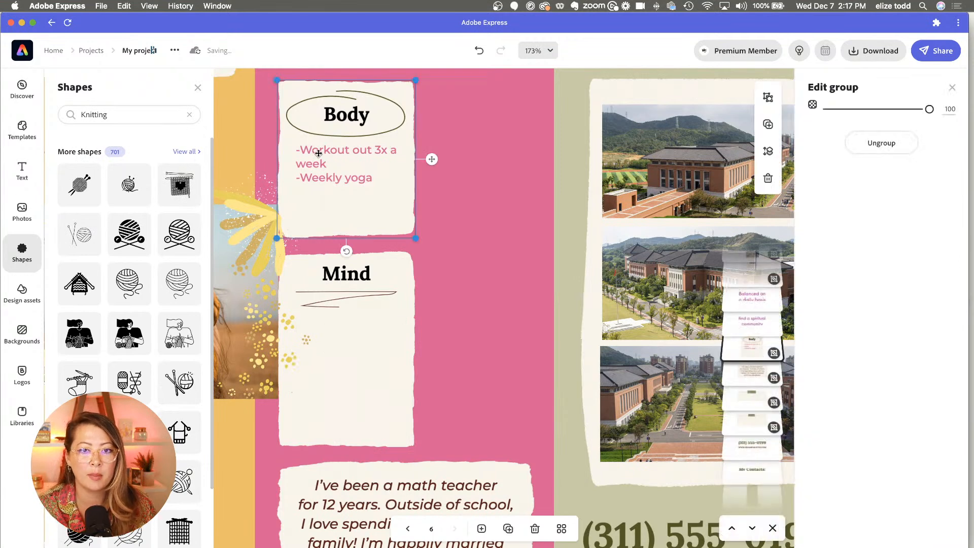
left_click(318, 152)
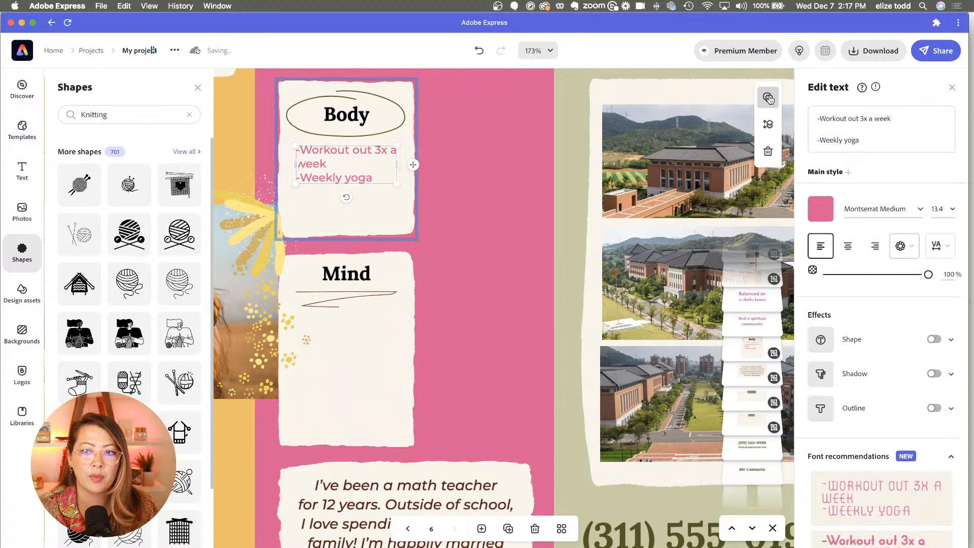
left_click_drag(352, 165, 375, 188)
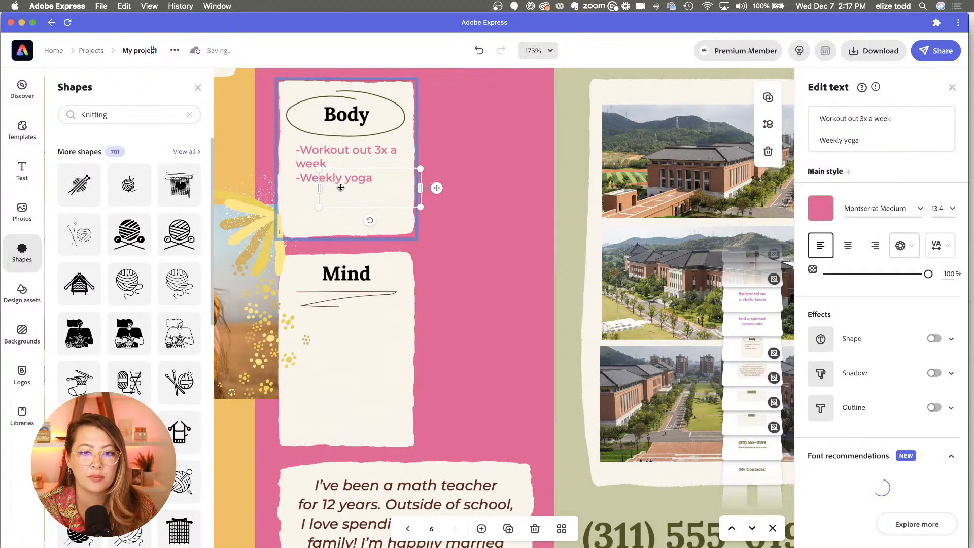
key("ctrl+z")
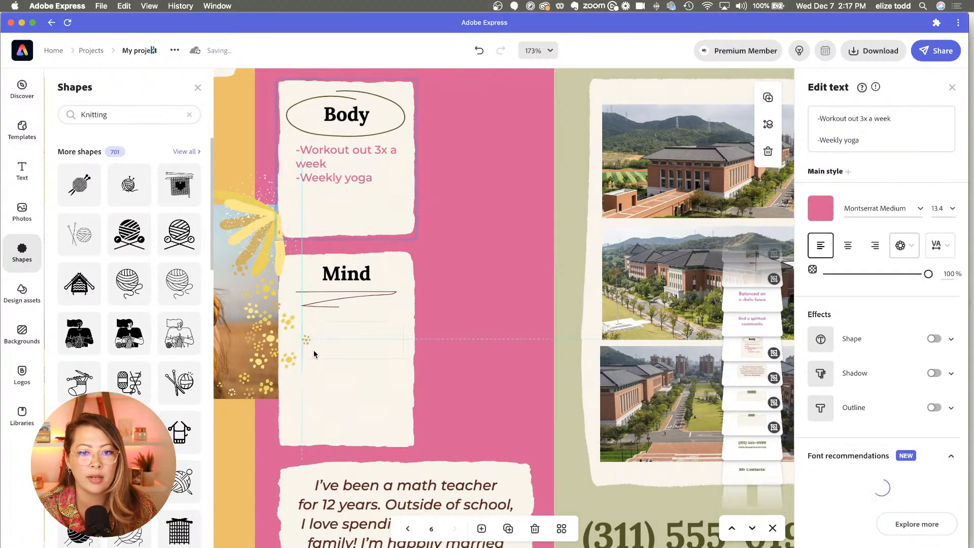
left_click(309, 351)
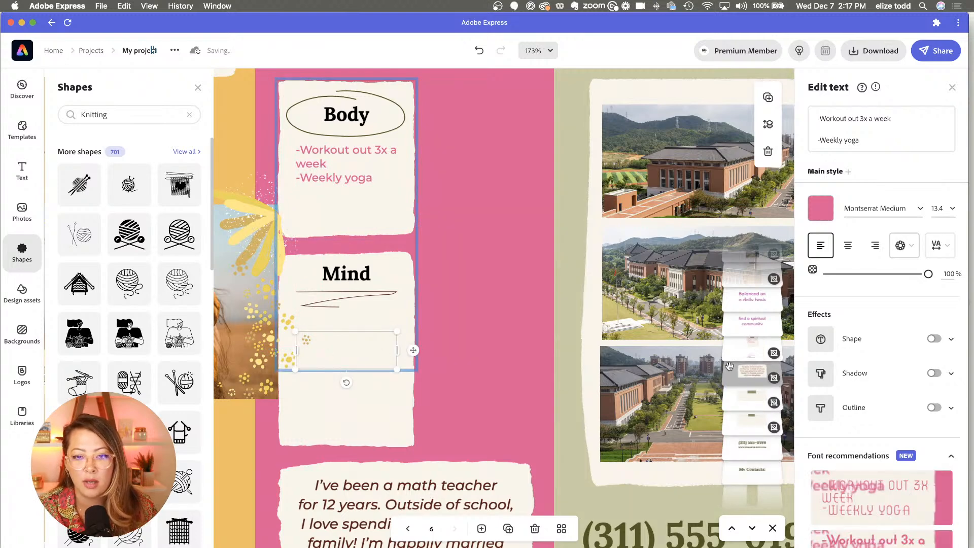
Step: Reorder the layers so the Body group containing the copied list sits on top of the Mind card
scroll(742, 442, "up", 3)
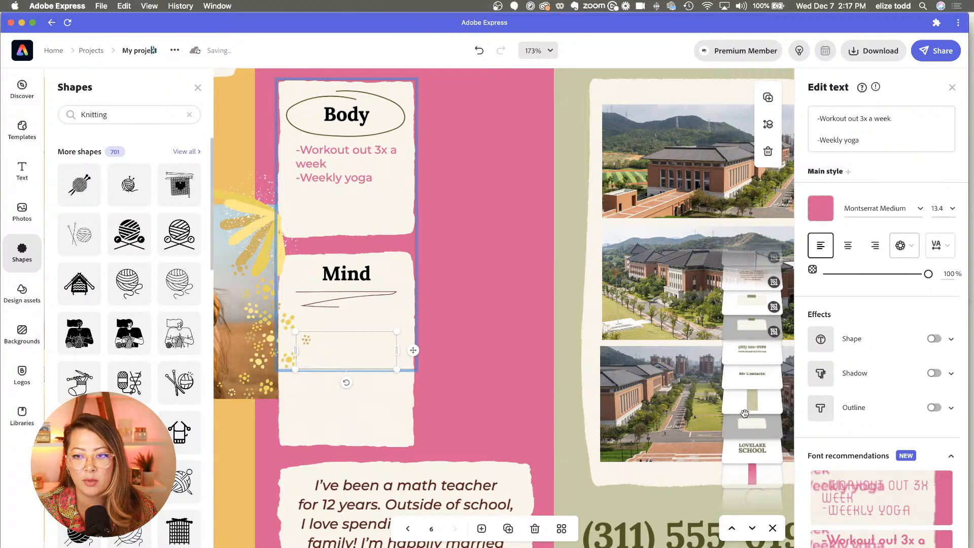
scroll(744, 413, "down", 10)
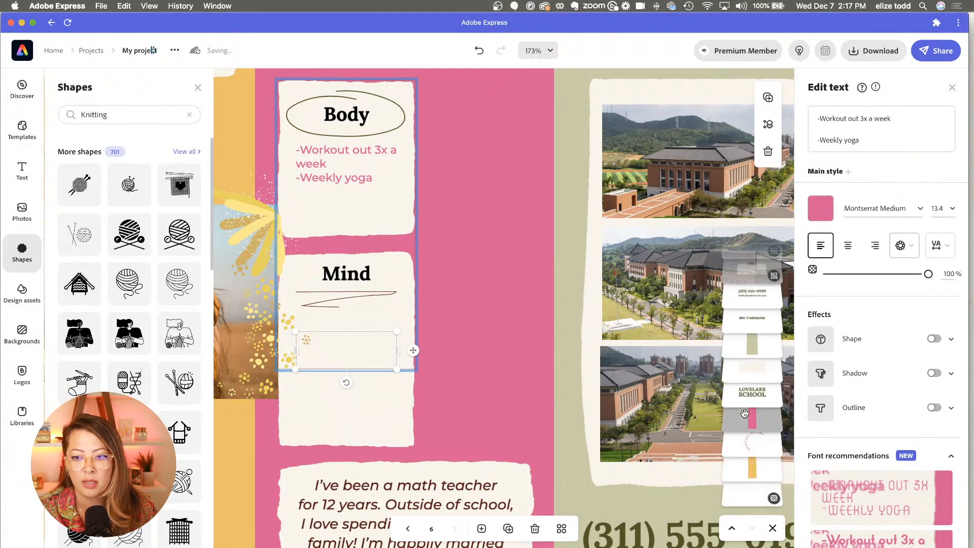
scroll(744, 413, "up", 5)
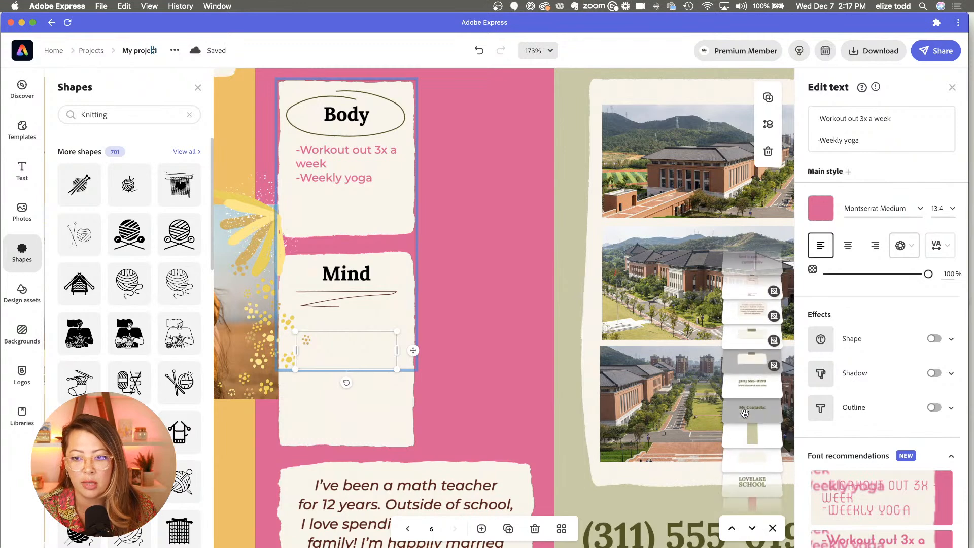
scroll(745, 413, "up", 2)
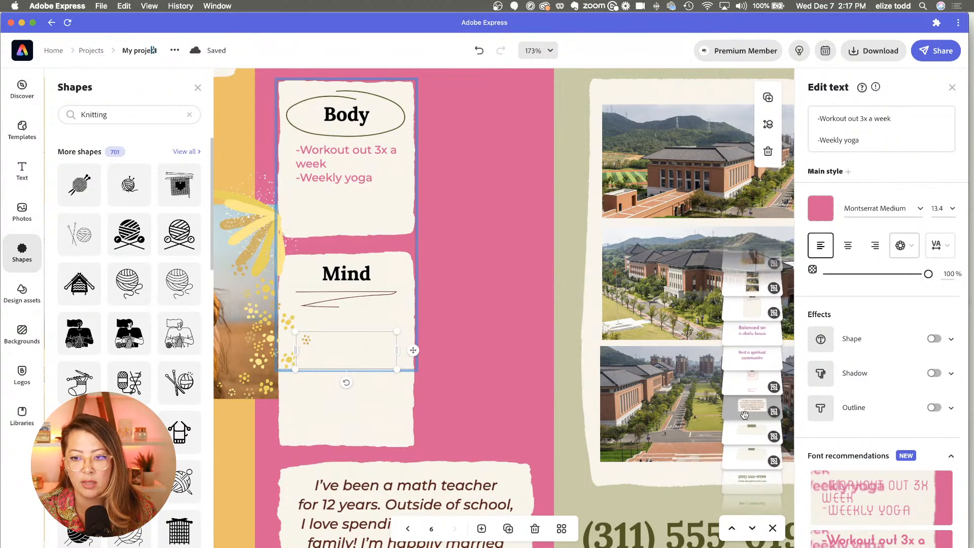
left_click_drag(748, 393, 753, 311)
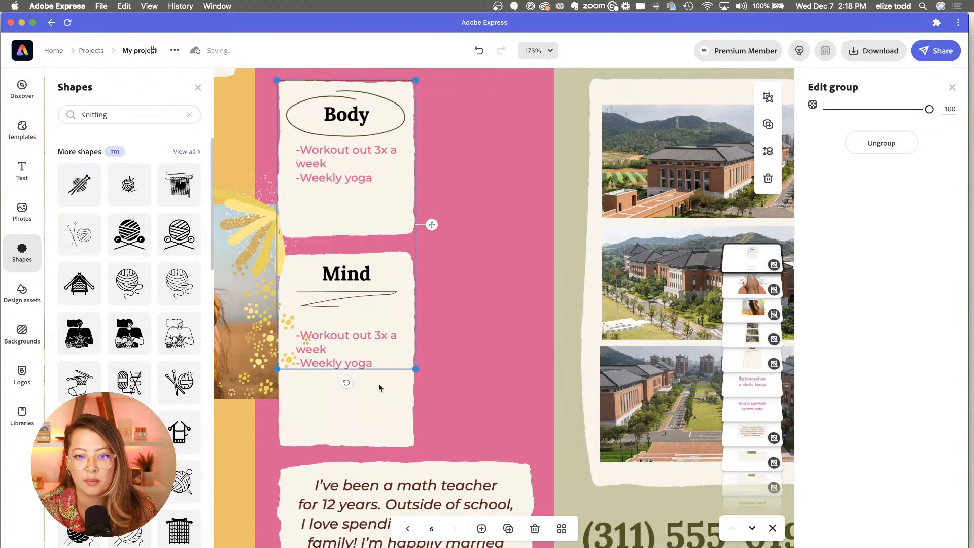
Step: Remove the extra paper piece extending the lower part of the Mind card
left_click(379, 420)
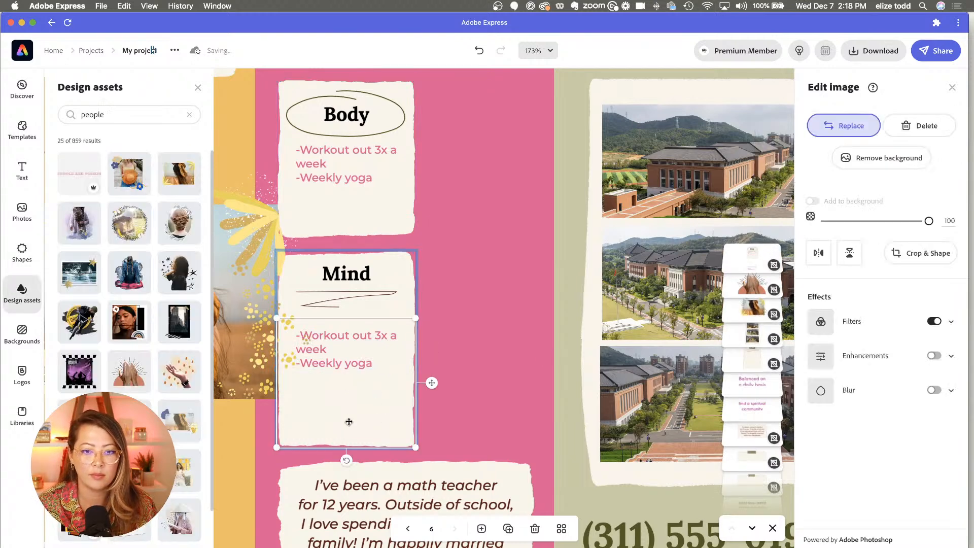
key("ctrl+z")
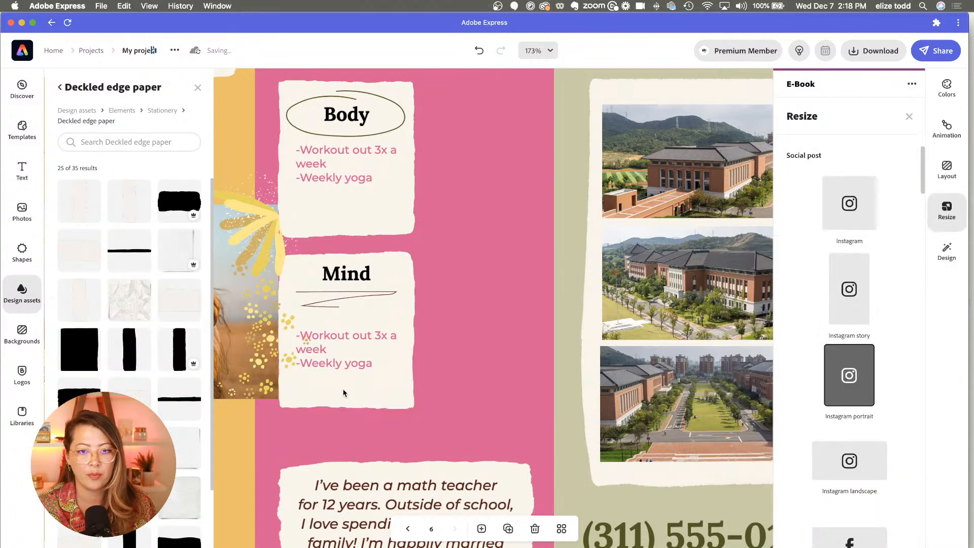
Step: Replace the copied list on the Mind card with "-Meditation 5x a week"
left_click(349, 360)
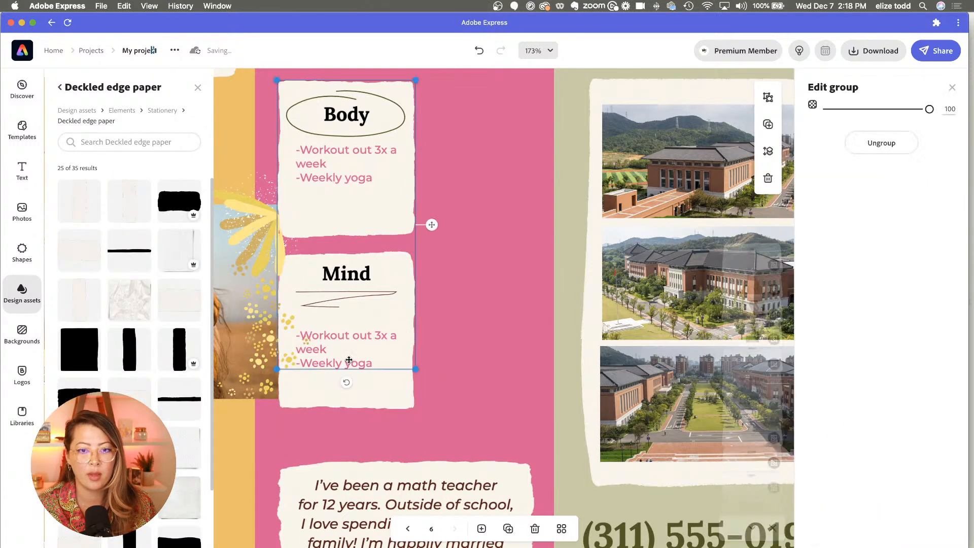
left_click(329, 336)
left_click(867, 140)
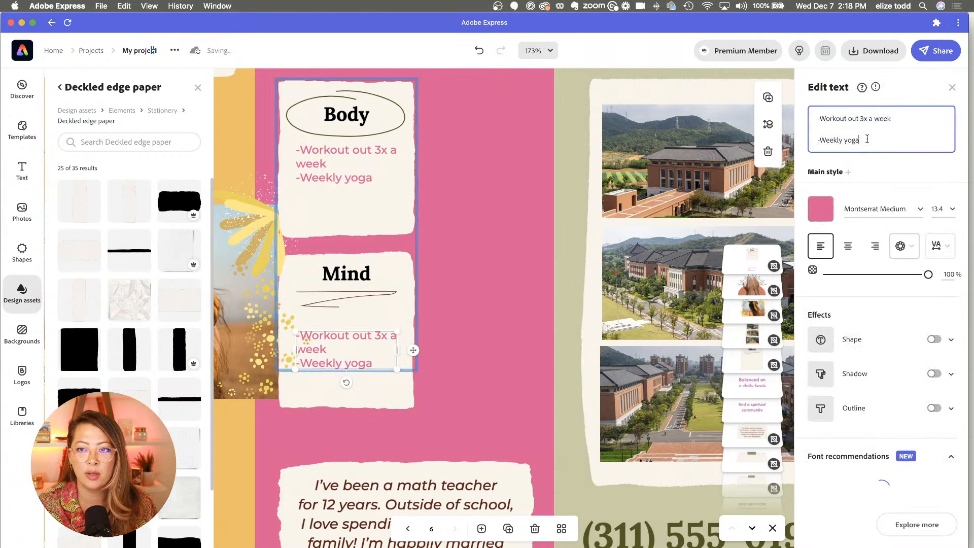
left_click_drag(867, 140, 814, 110)
type("-M")
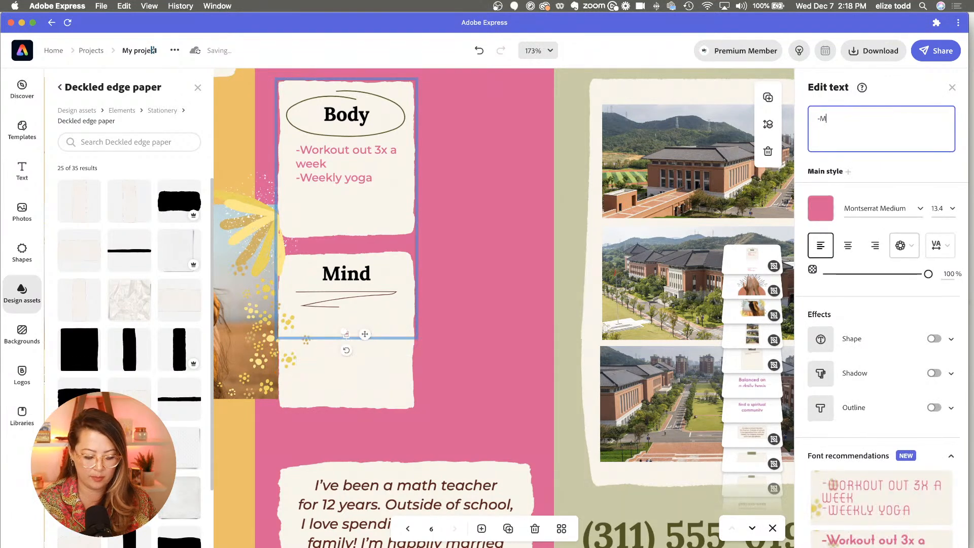
type("edit")
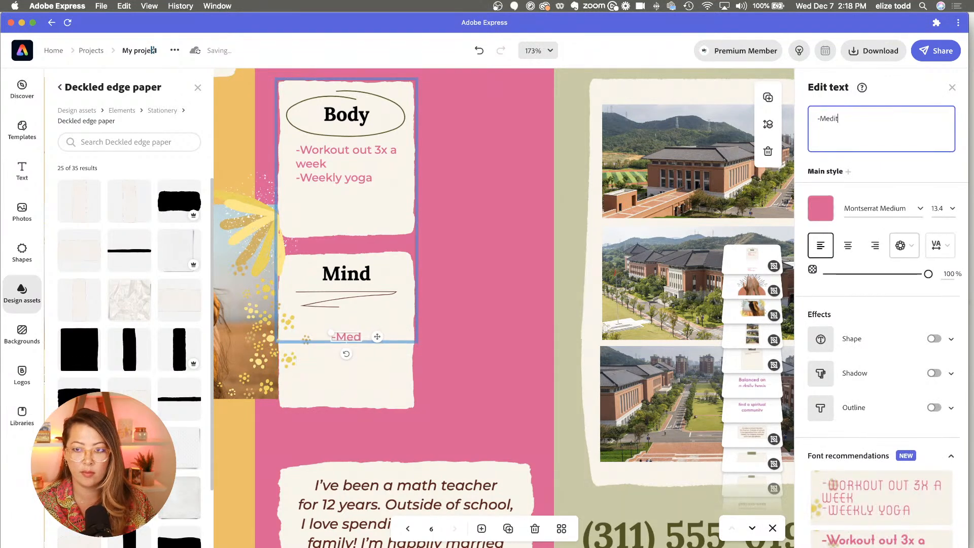
type("ation 5x a week")
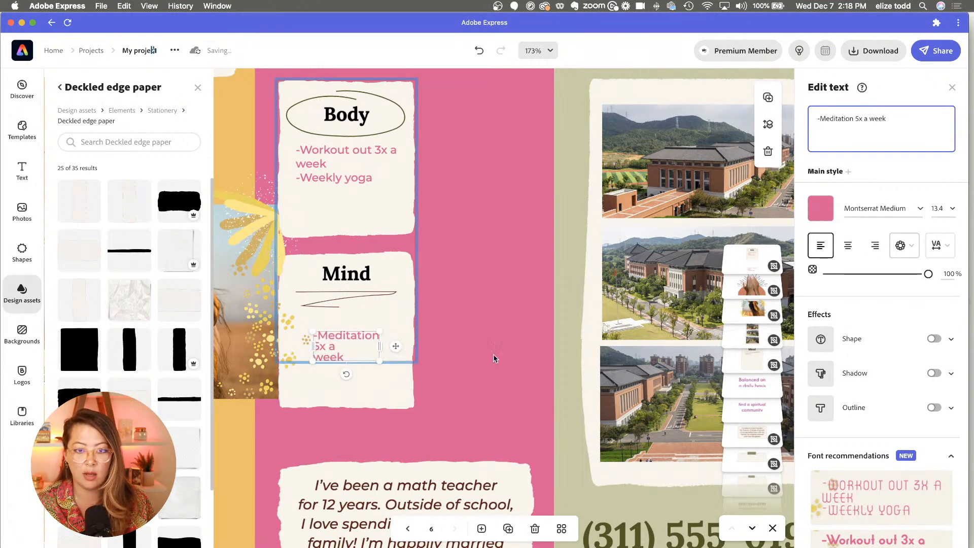
left_click(455, 404)
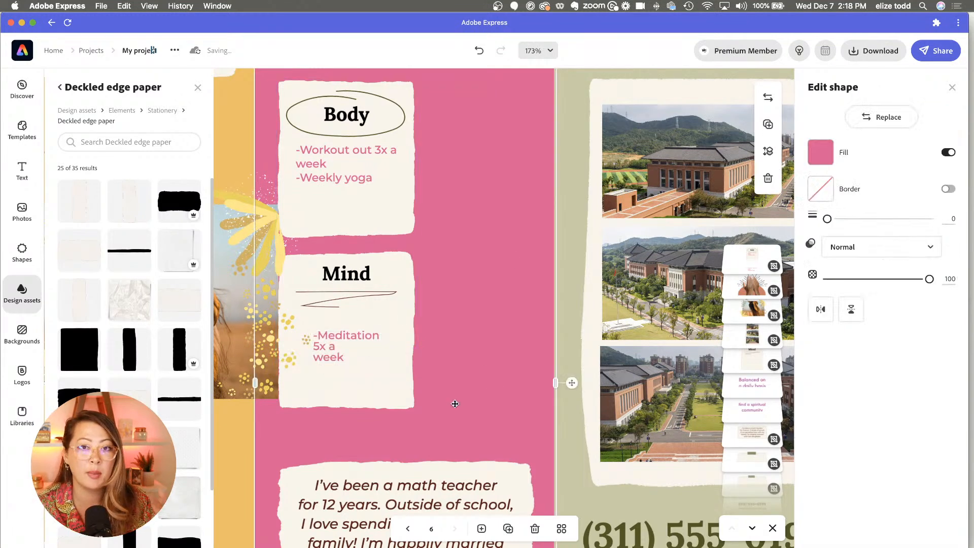
Step: Replace the math teacher paragraph on the pink panel's lower paper card with "Feeling balanced in the day is my biggest priority"
left_click(327, 354)
scroll(323, 352, "down", 1)
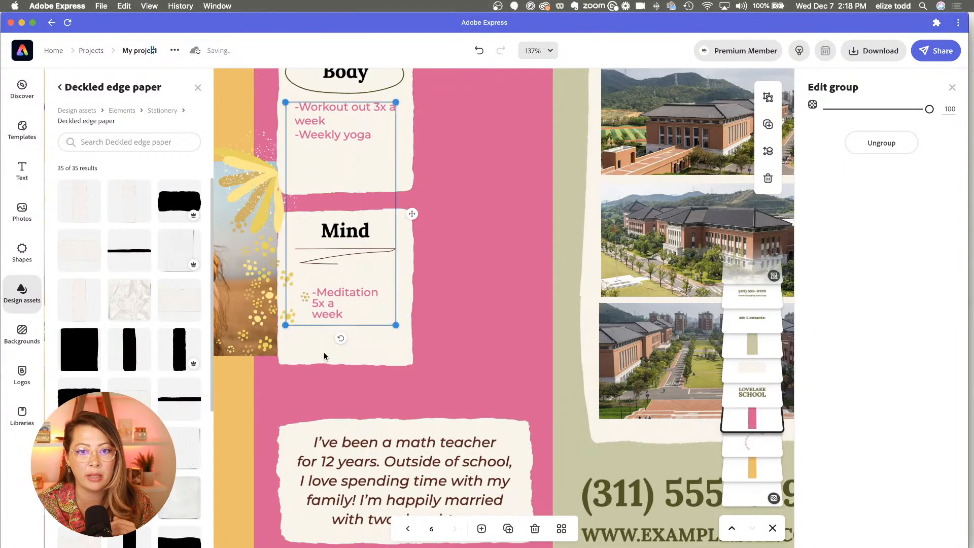
key("super+0")
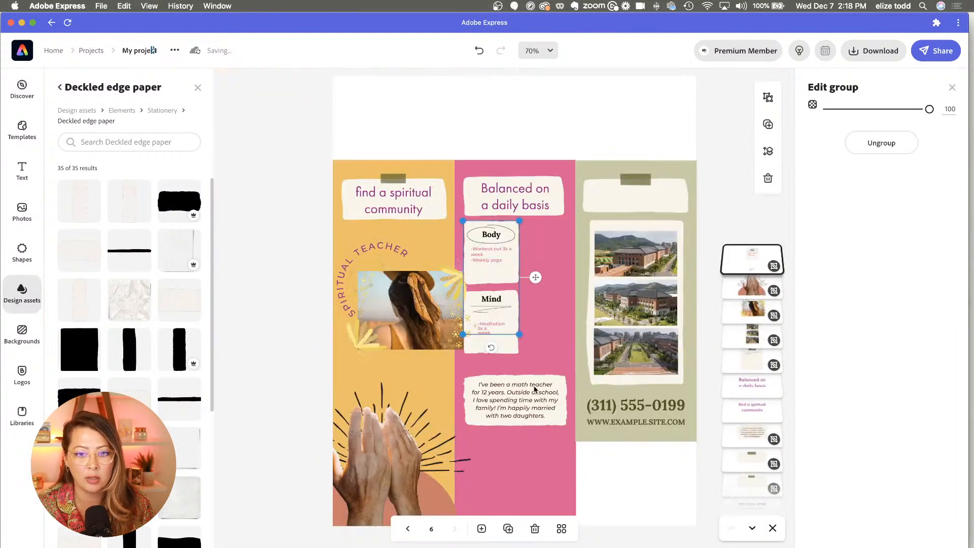
left_click(534, 387)
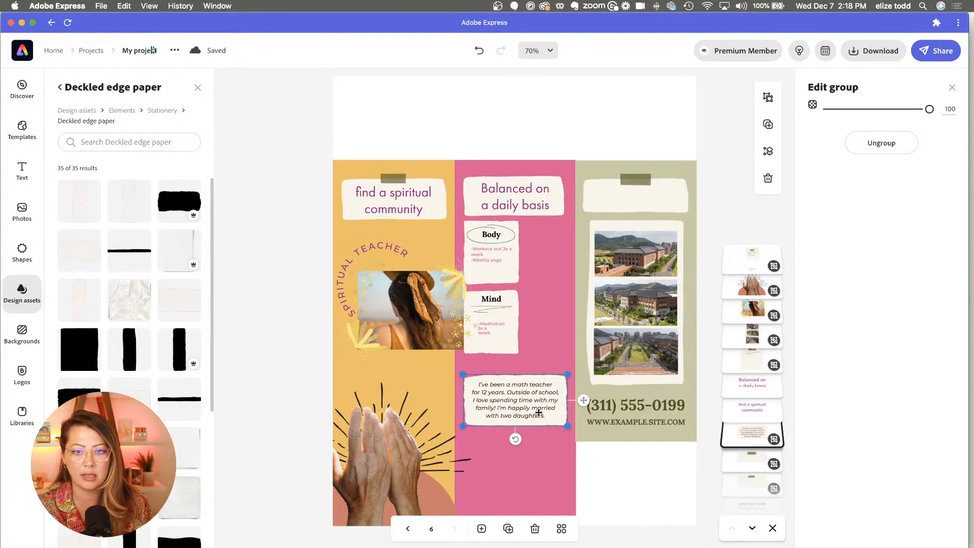
double_click(512, 409)
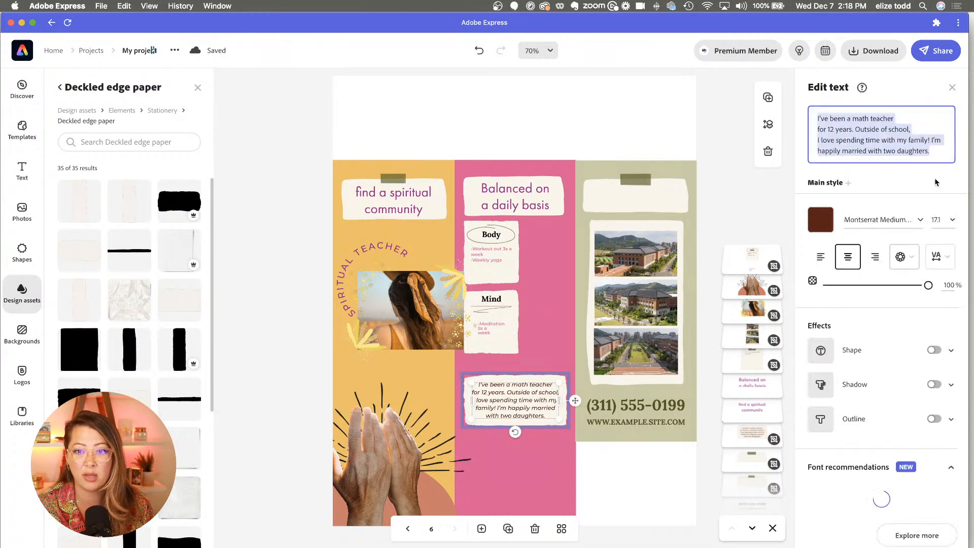
left_click(911, 148)
key("super+a")
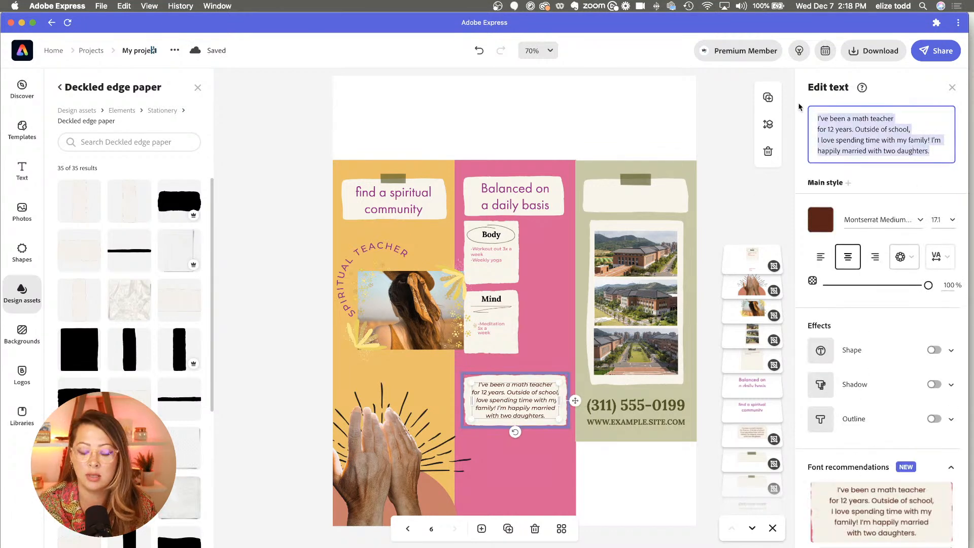
key("BackSpace")
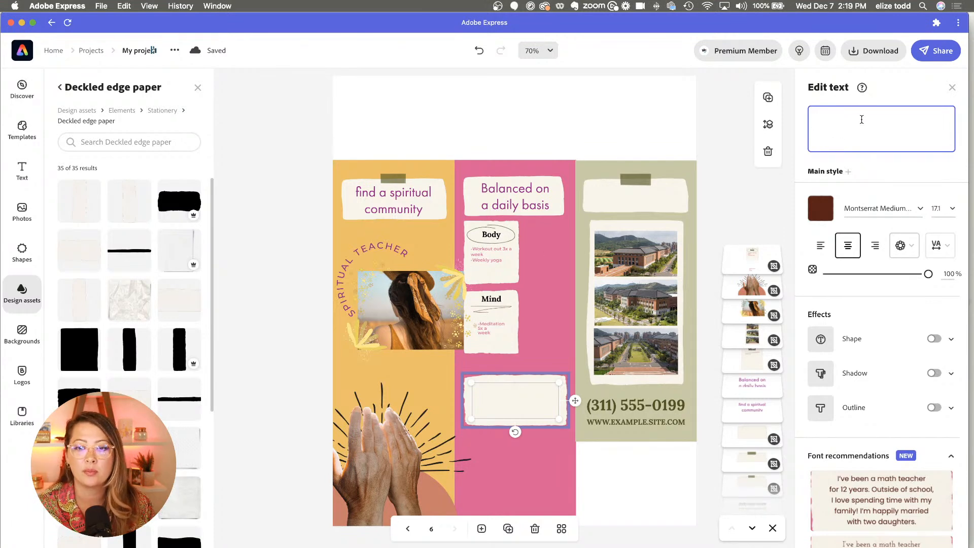
type("Feel")
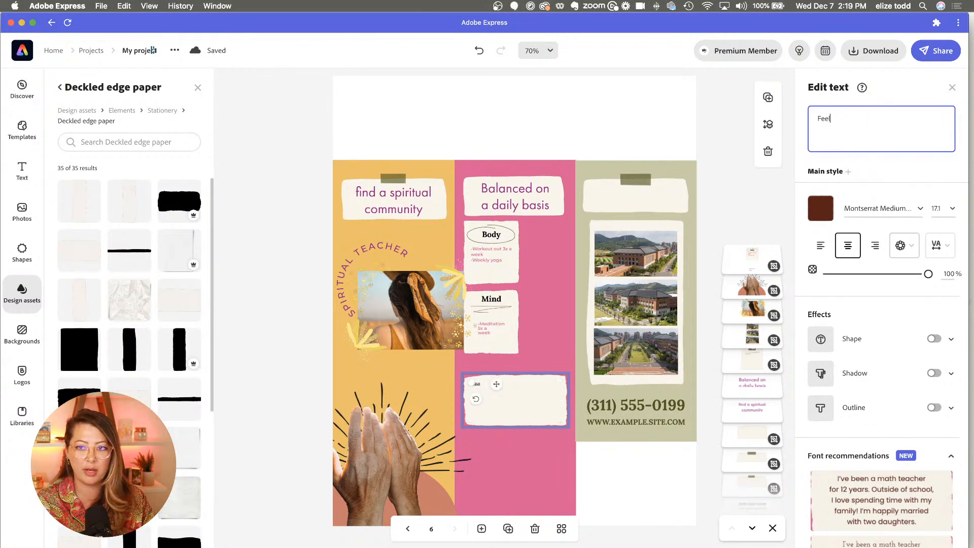
type("ing balanced in t")
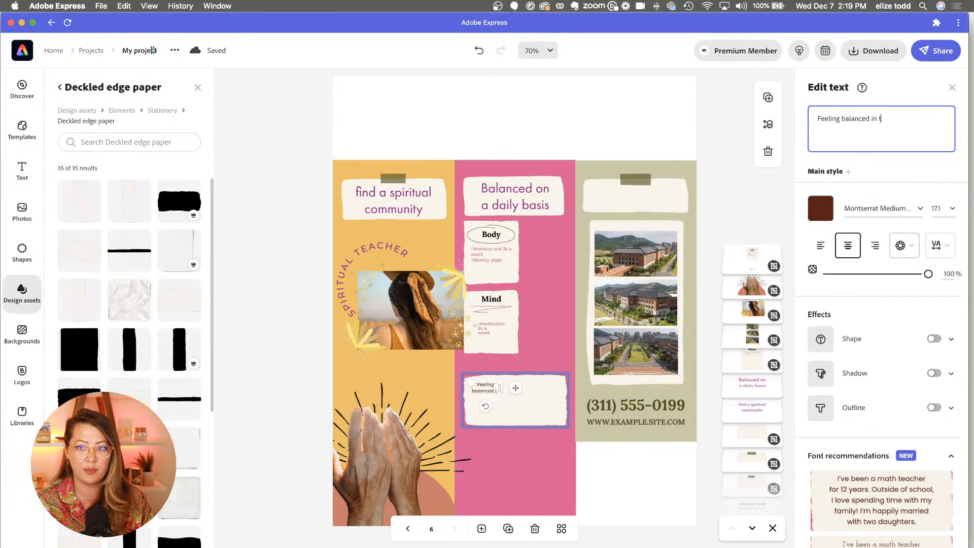
type("he day in")
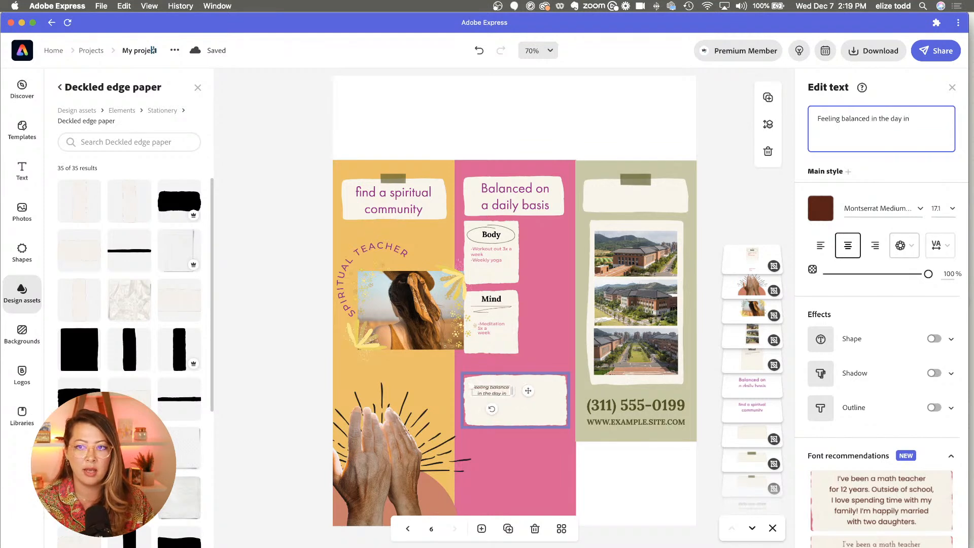
key("BackSpace")
type("s my big")
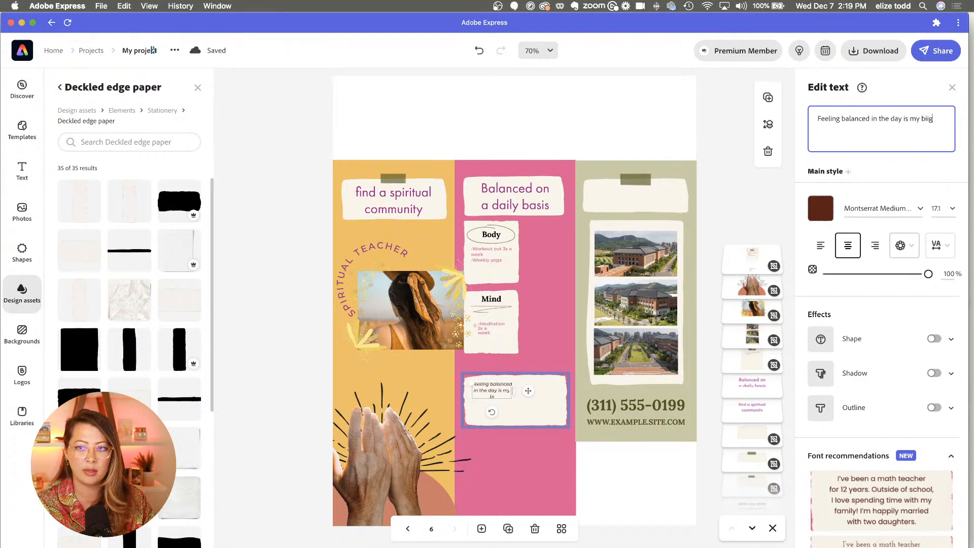
type("gest priority")
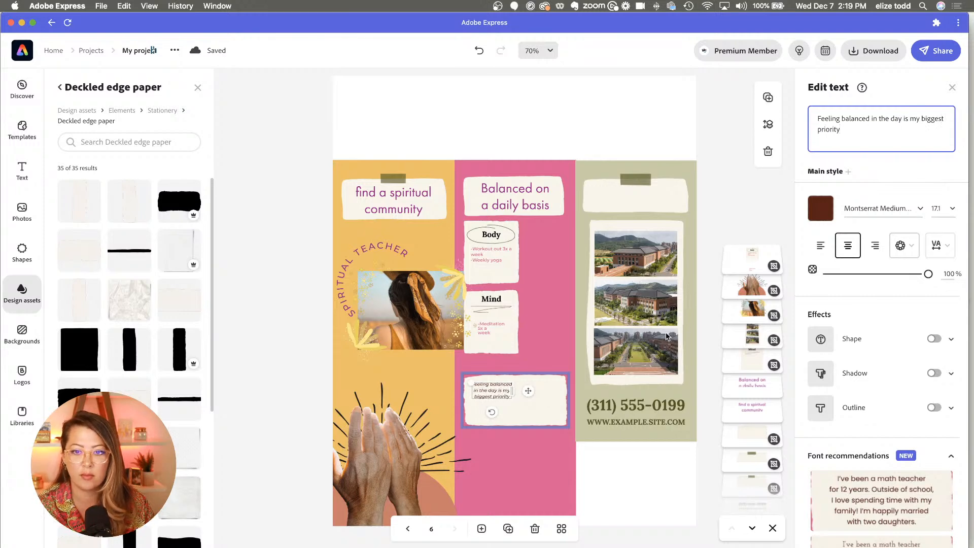
Step: Widen and centre the priority text on its paper card, and set it in black Futura PT Book
left_click_drag(531, 391, 567, 390)
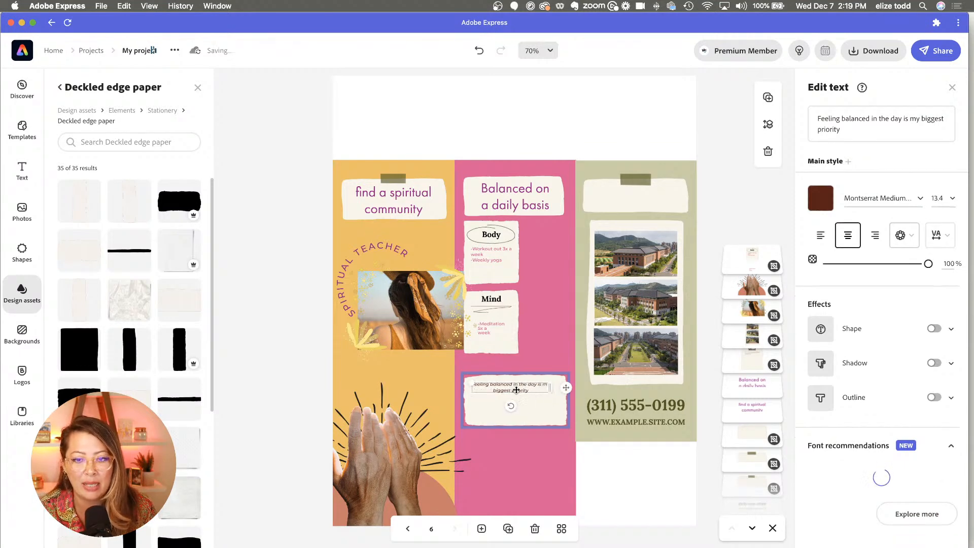
left_click_drag(510, 391, 514, 404)
left_click(830, 205)
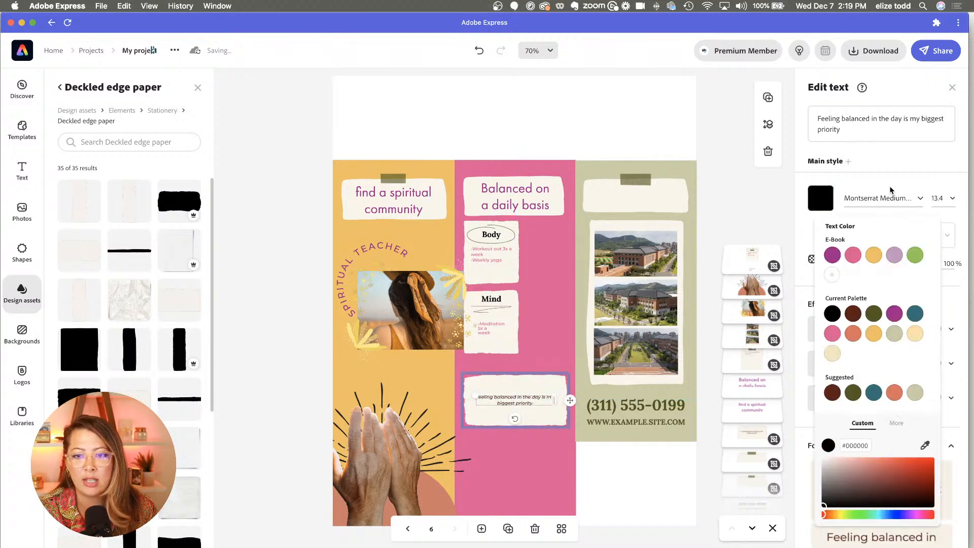
left_click(919, 200)
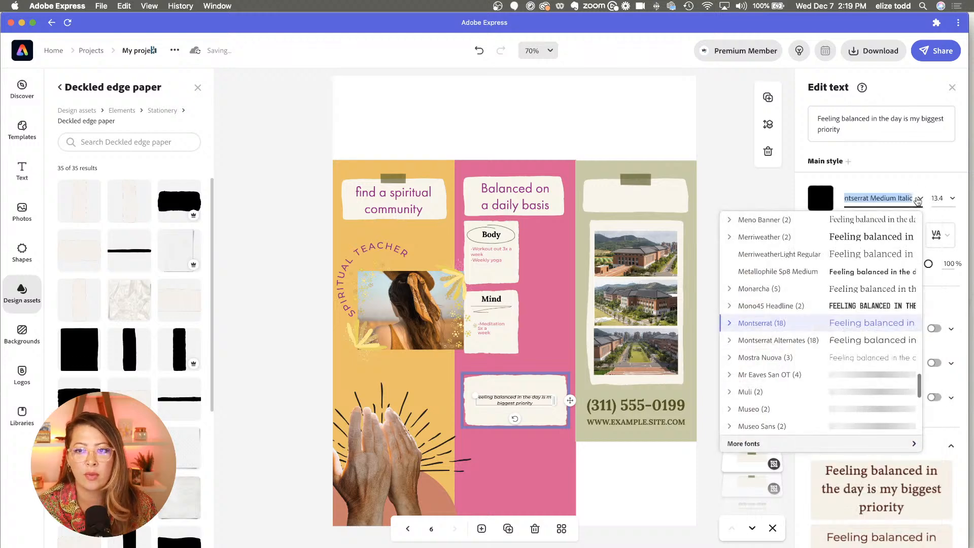
type("futu")
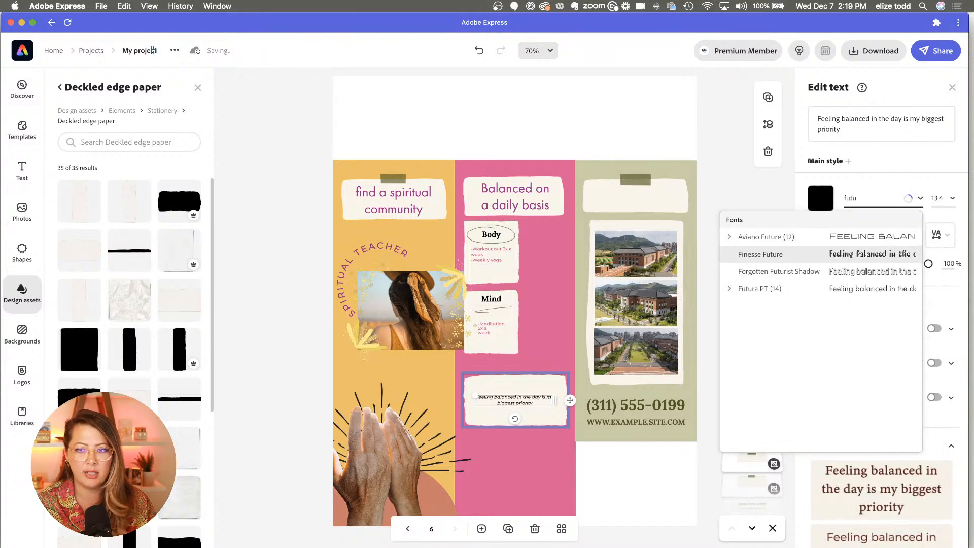
left_click(764, 288)
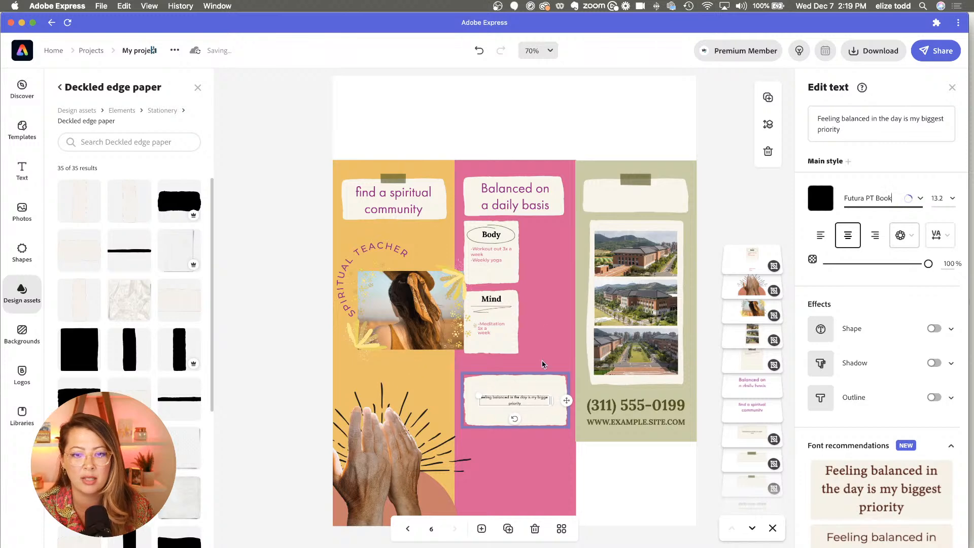
left_click(544, 327)
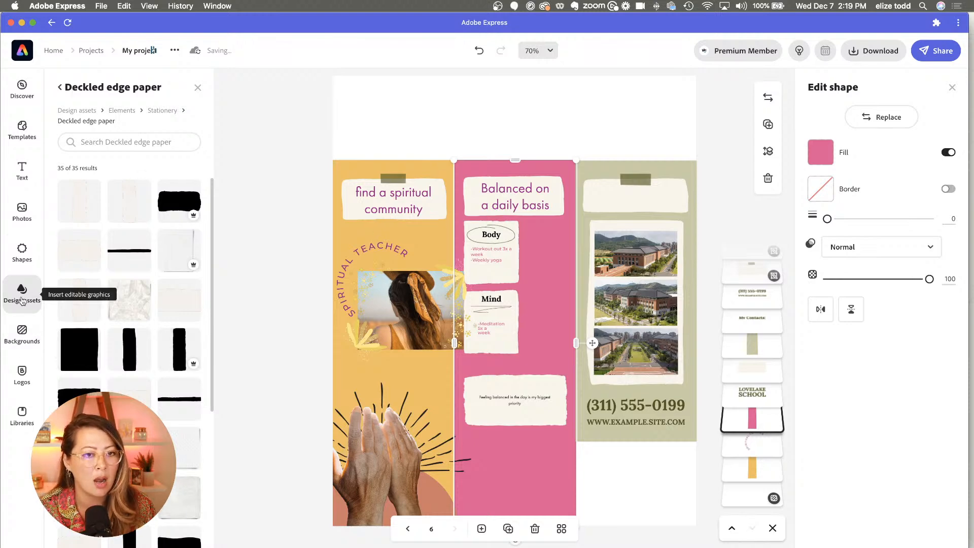
Step: Search the design assets for "yoga" and add the cross-legged woman with raised arms to the page
left_click(24, 289)
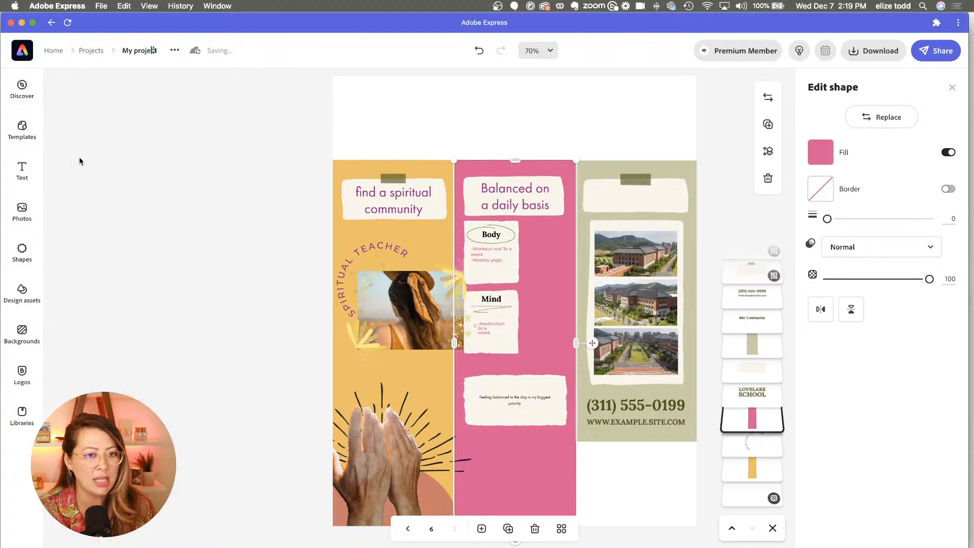
left_click(22, 291)
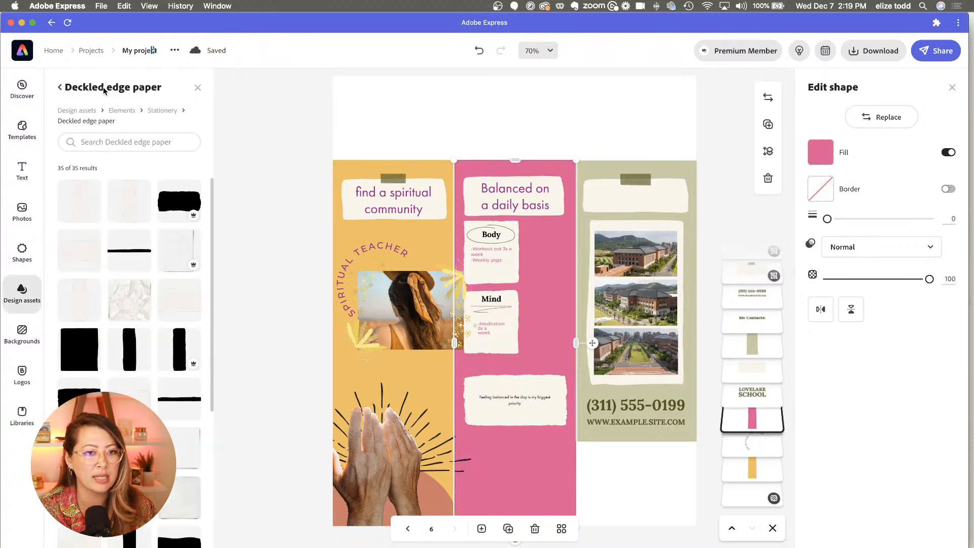
left_click(77, 111)
left_click(105, 115)
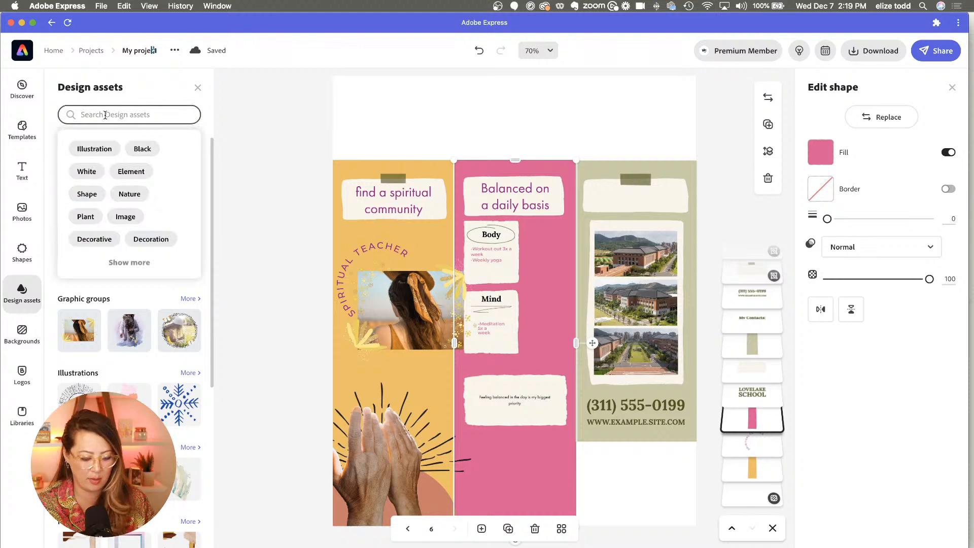
type("yoga")
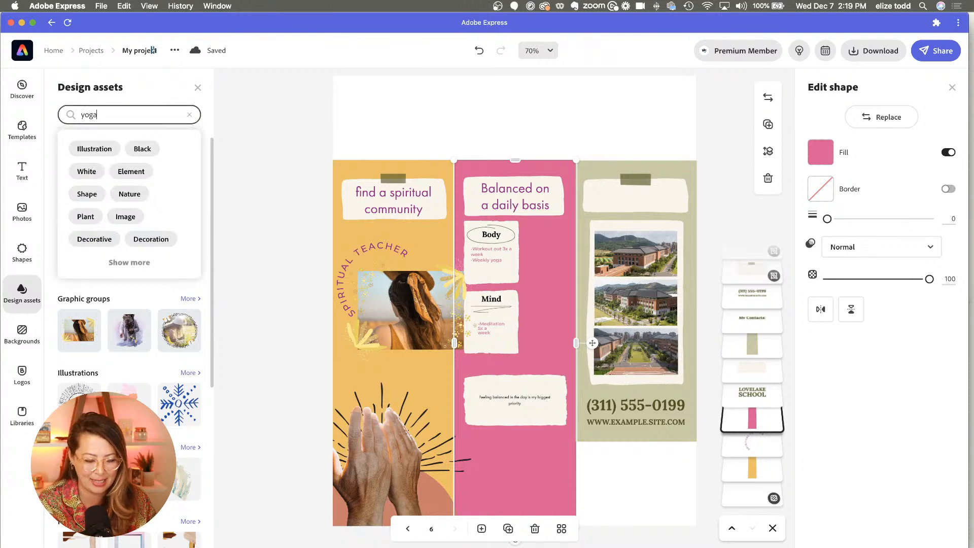
key("Return")
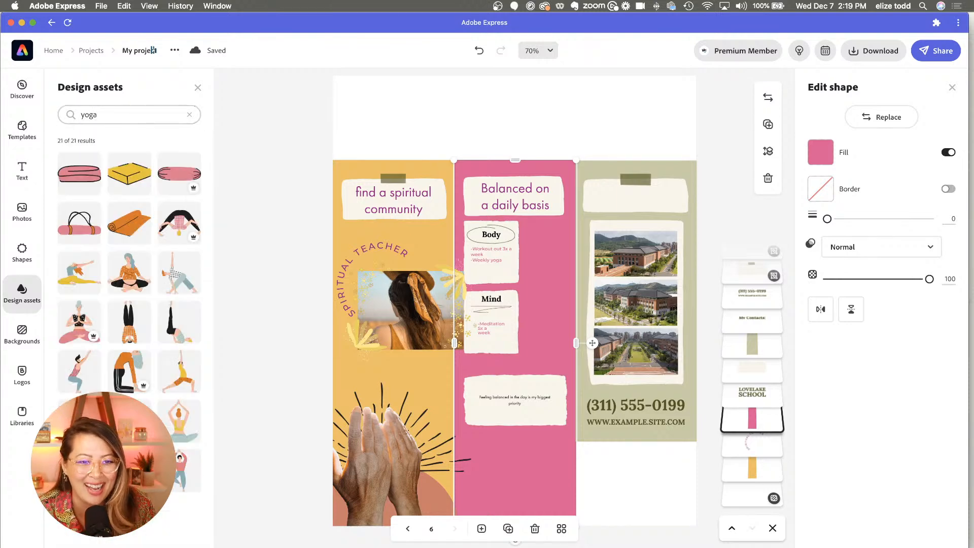
left_click(179, 422)
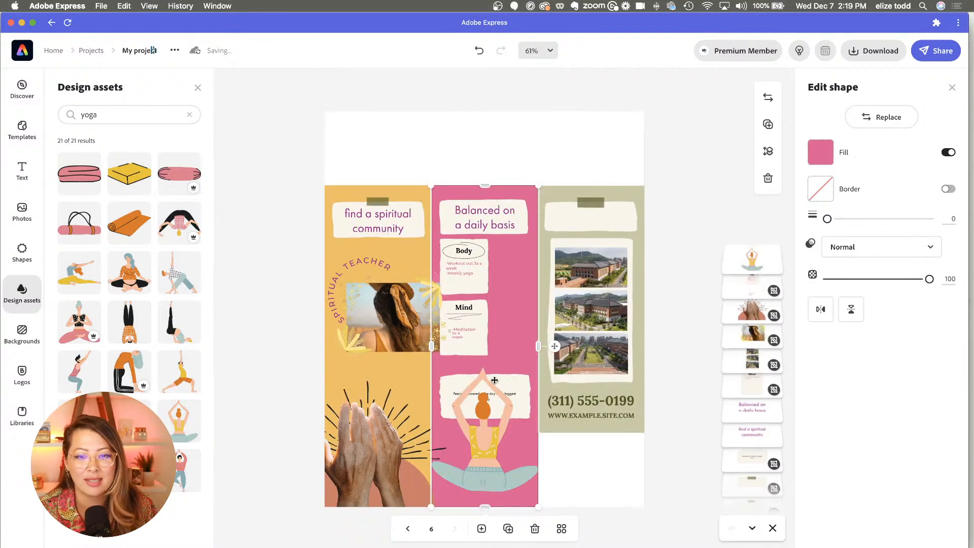
Step: Enlarge the yoga figure to span the pink and green panels, and layer it beneath the Body card group
left_click(494, 393)
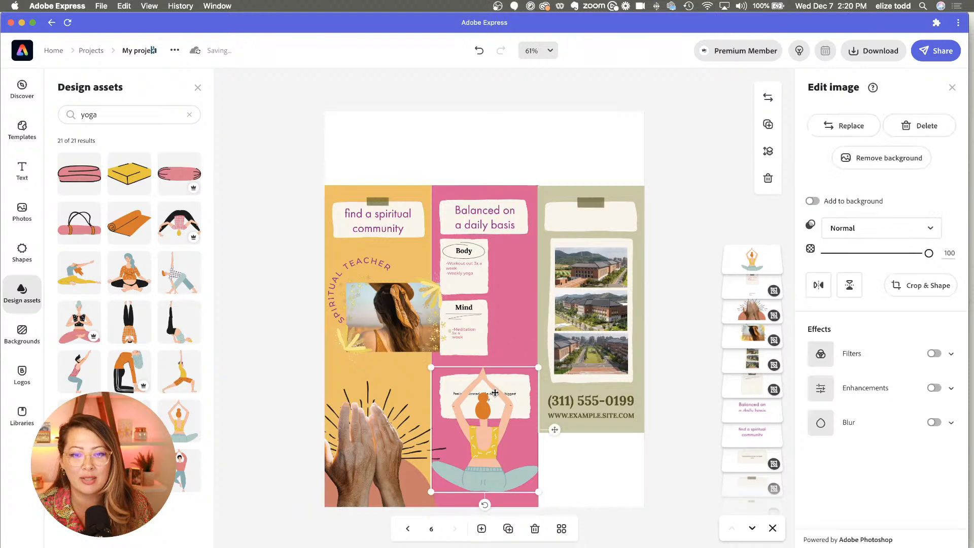
left_click_drag(538, 368, 608, 286)
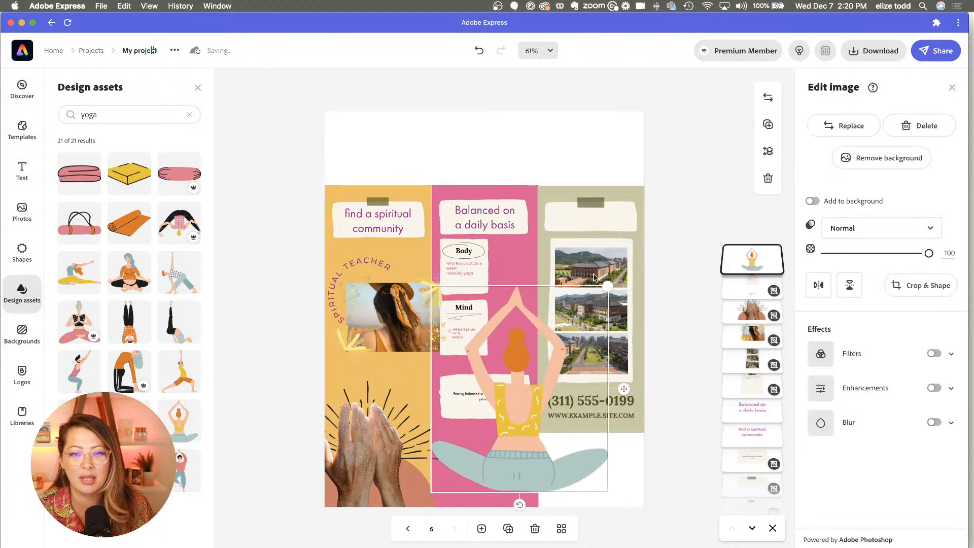
mouse_move(504, 383)
left_mouse_down()
mouse_move(493, 378)
mouse_move(511, 374)
left_mouse_up()
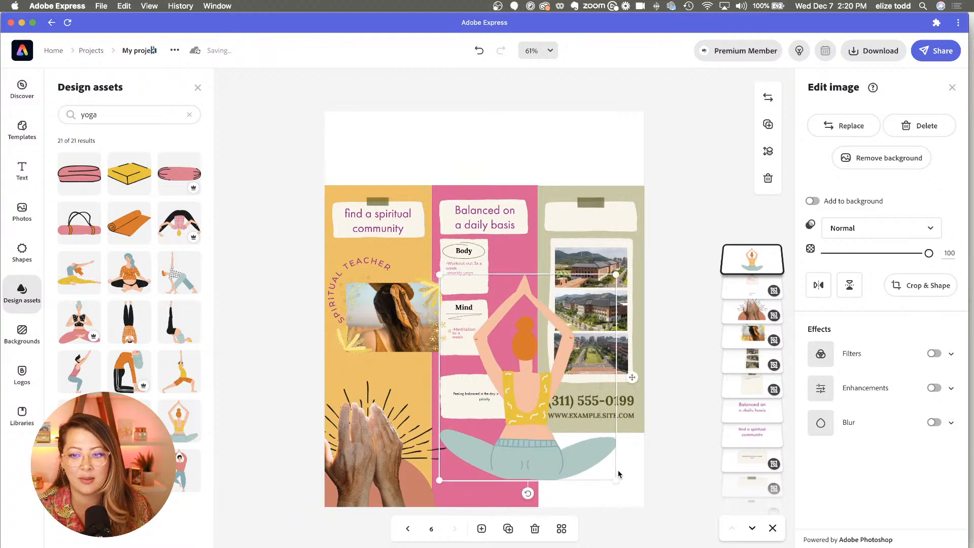
left_click_drag(615, 480, 605, 475)
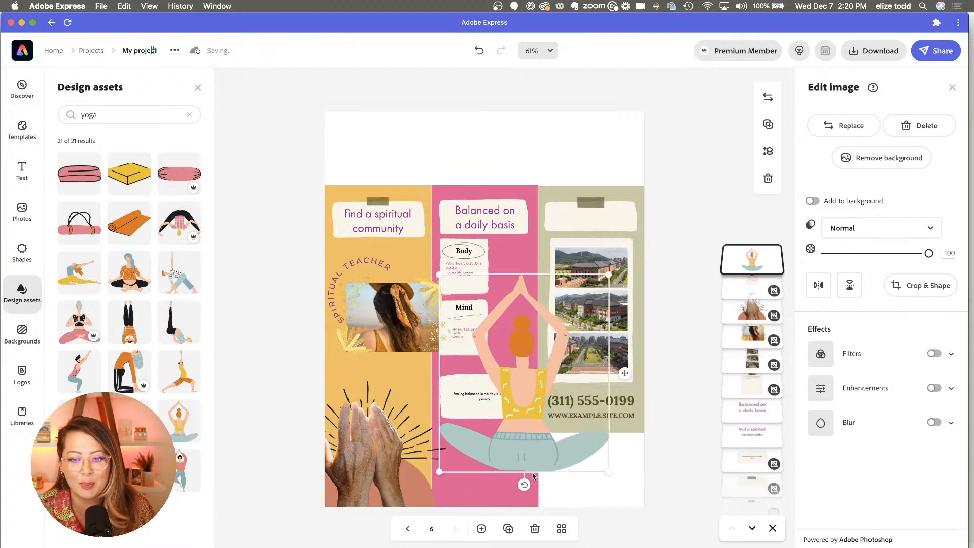
left_click_drag(519, 450, 525, 450)
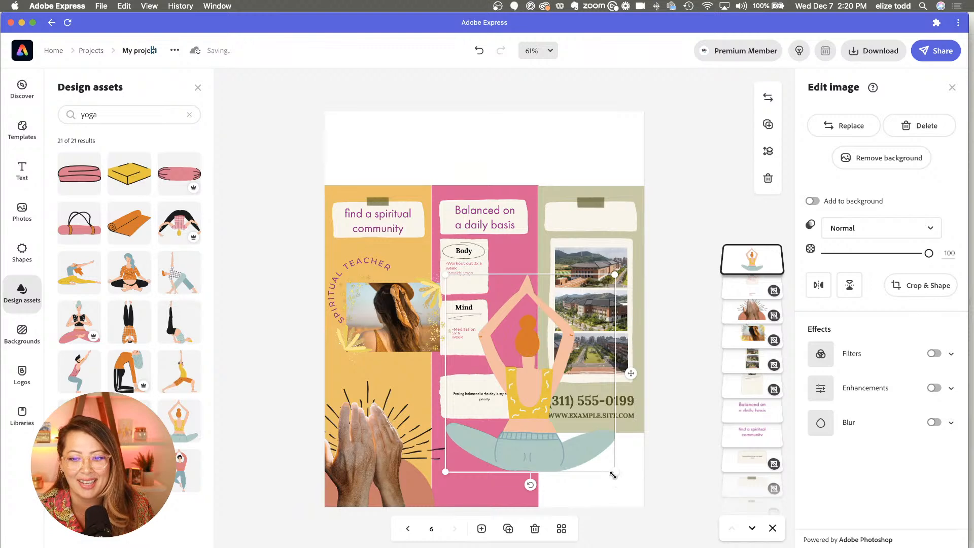
left_click_drag(613, 475, 604, 468)
left_click_drag(528, 452, 532, 453)
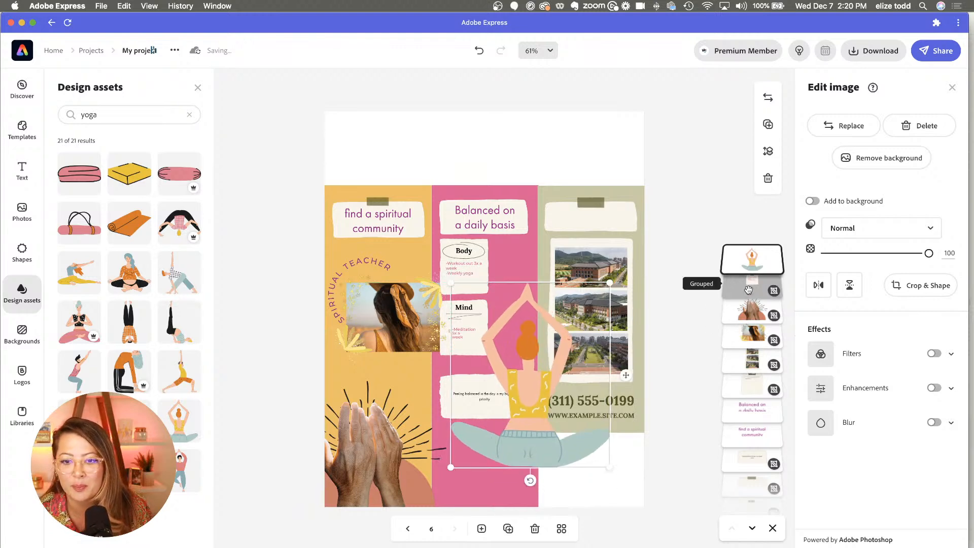
left_click_drag(750, 263, 749, 300)
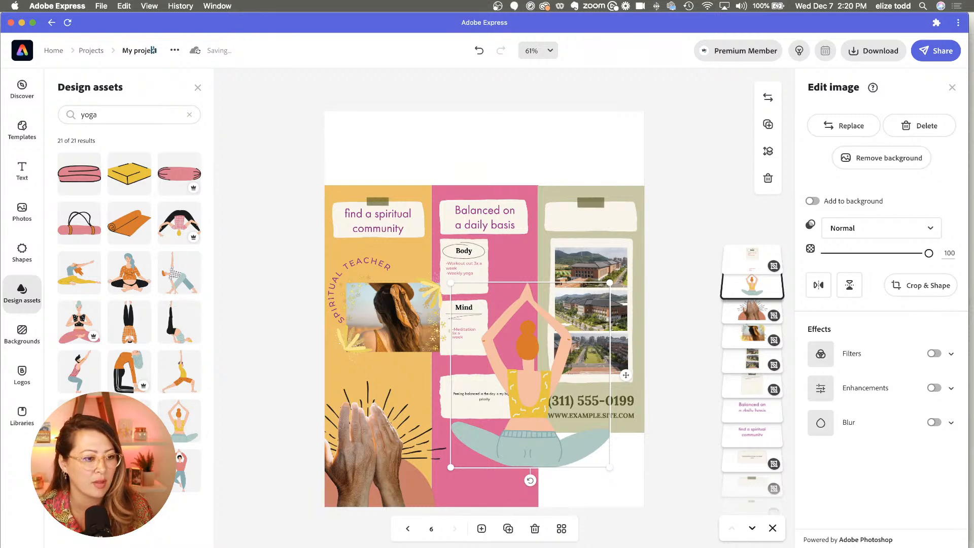
Step: Extend the green background panel down to the bottom edge of the page
left_click(616, 199)
left_click_drag(589, 433, 592, 508)
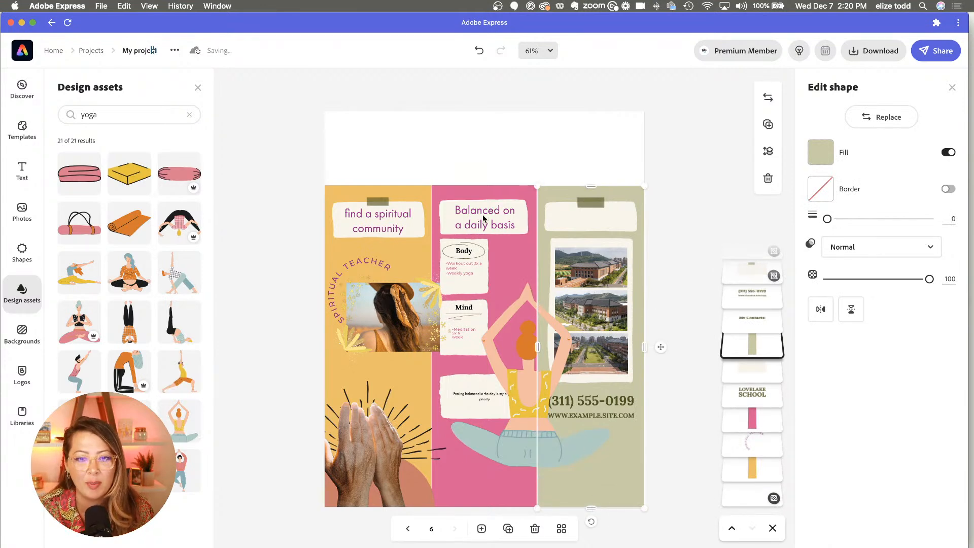
Step: Duplicate the "Balanced on a daily basis" heading and place the copy on the blank paper strip of the green panel
left_click(483, 218)
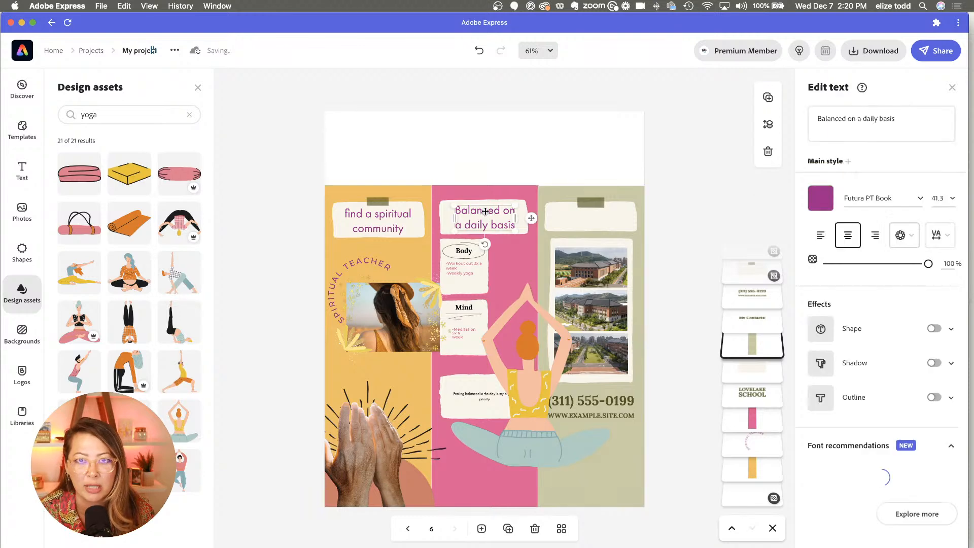
left_click(768, 98)
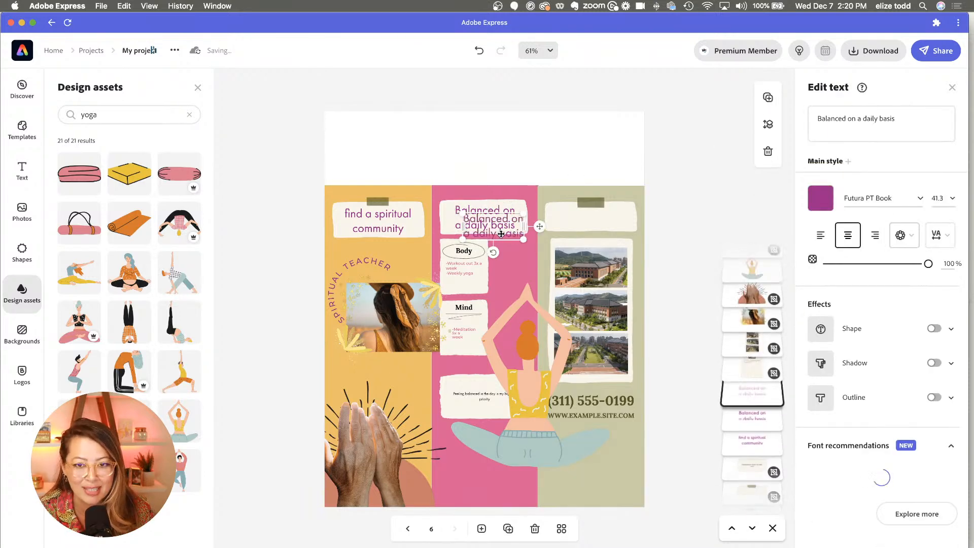
left_click_drag(501, 234, 590, 219)
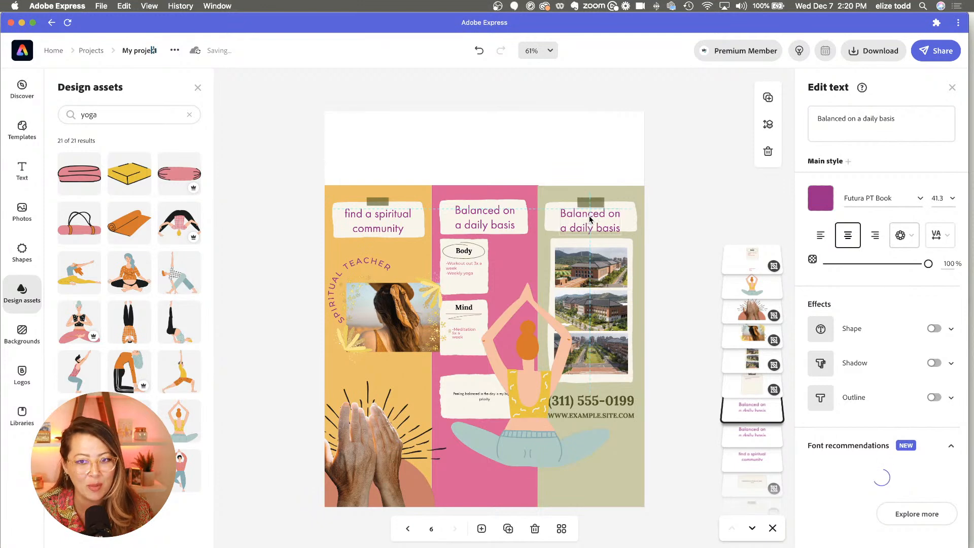
Step: Change the copied heading on the green panel to "Being a Good Plant Mom" and nudge it up on its paper strip
left_click(846, 129)
left_click_drag(901, 121, 851, 118)
left_click(743, 118)
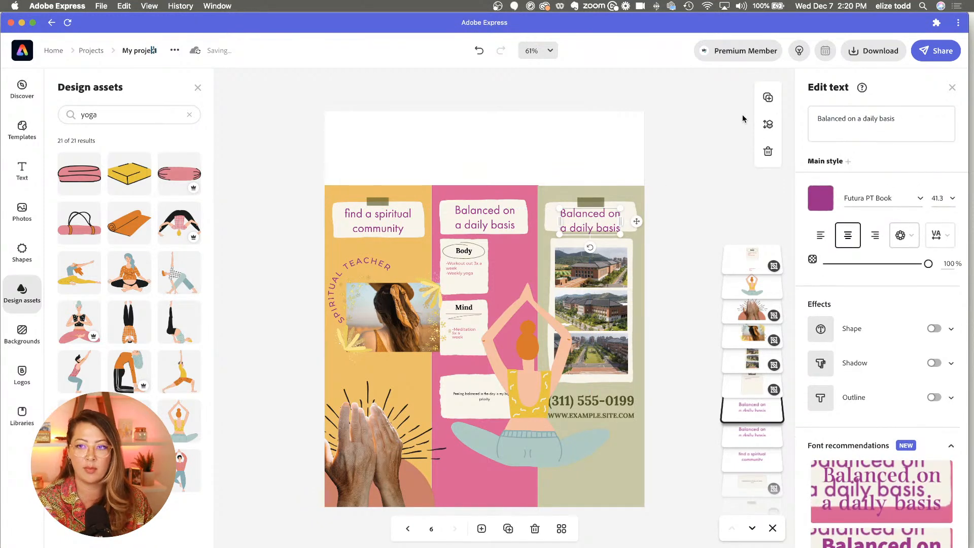
left_click(818, 123)
left_click_drag(898, 121, 814, 122)
type("Bal")
key("BackSpace")
key("BackSpace")
key("BackSpace")
type("Being a Good Plant Mom")
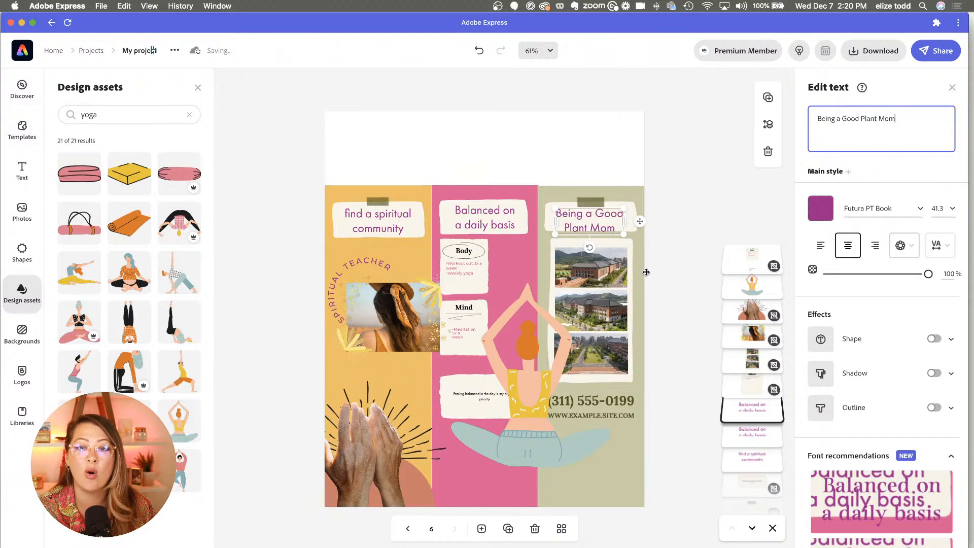
left_click(601, 302)
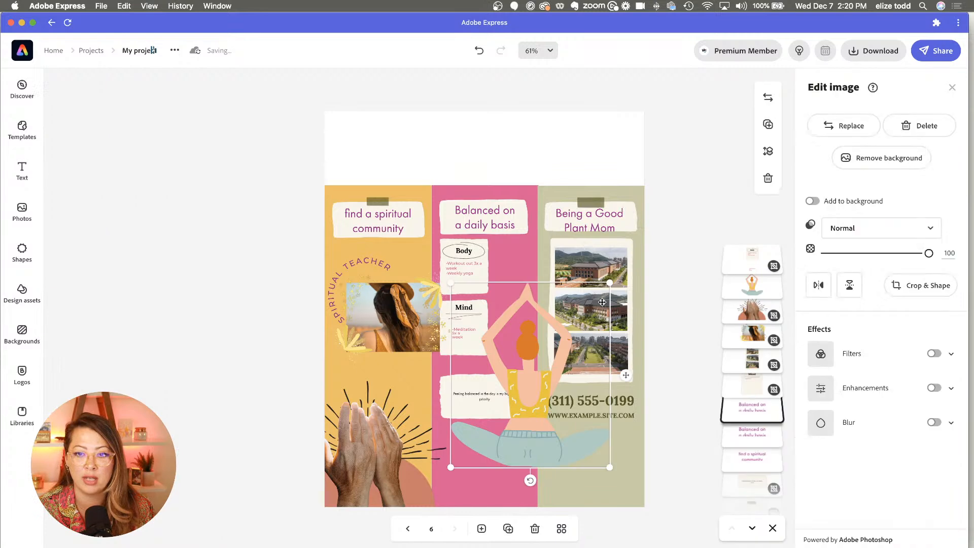
left_click(593, 231)
left_click_drag(592, 221, 591, 218)
Step: Recolor the background panel behind the plant heading with the green from the E-Book brand colors
left_click(595, 279)
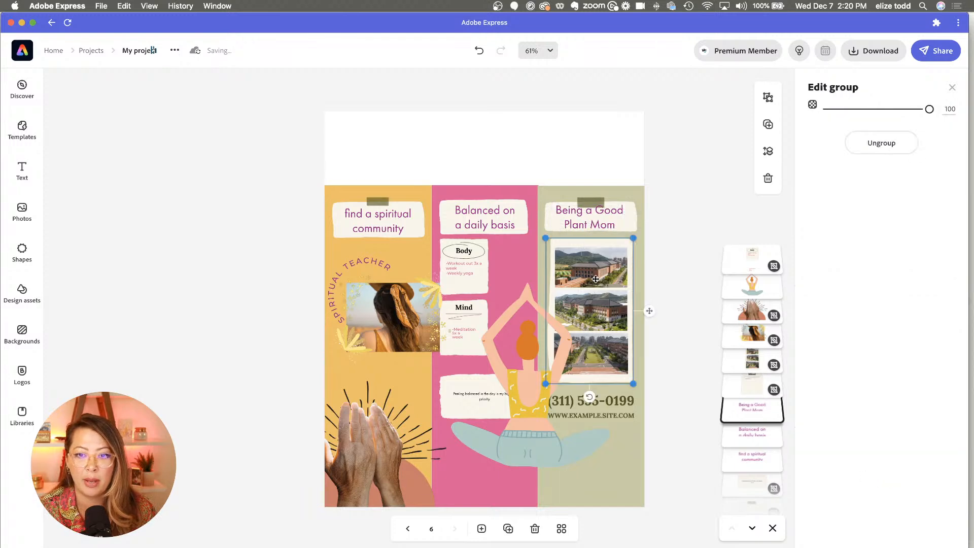
left_click(599, 266)
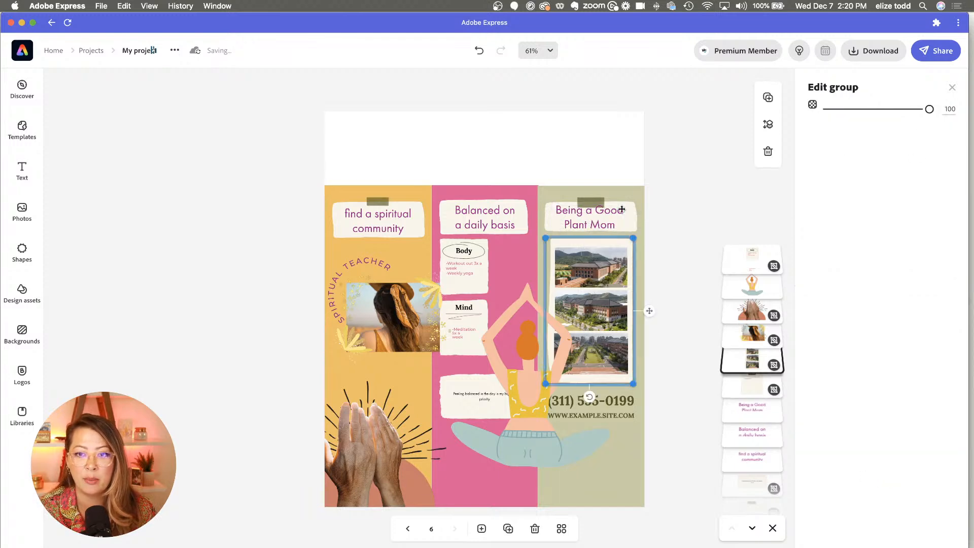
left_click(627, 188)
left_click(829, 155)
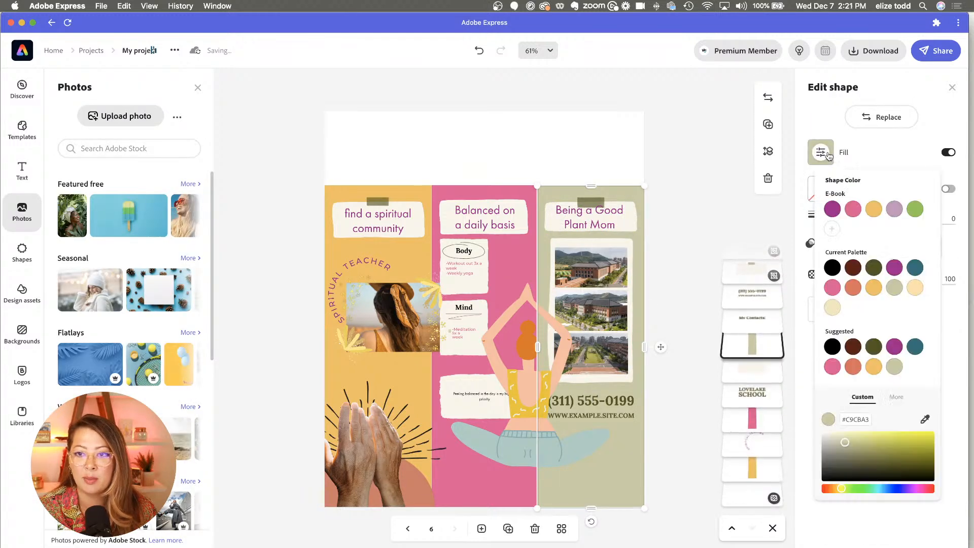
left_click(915, 208)
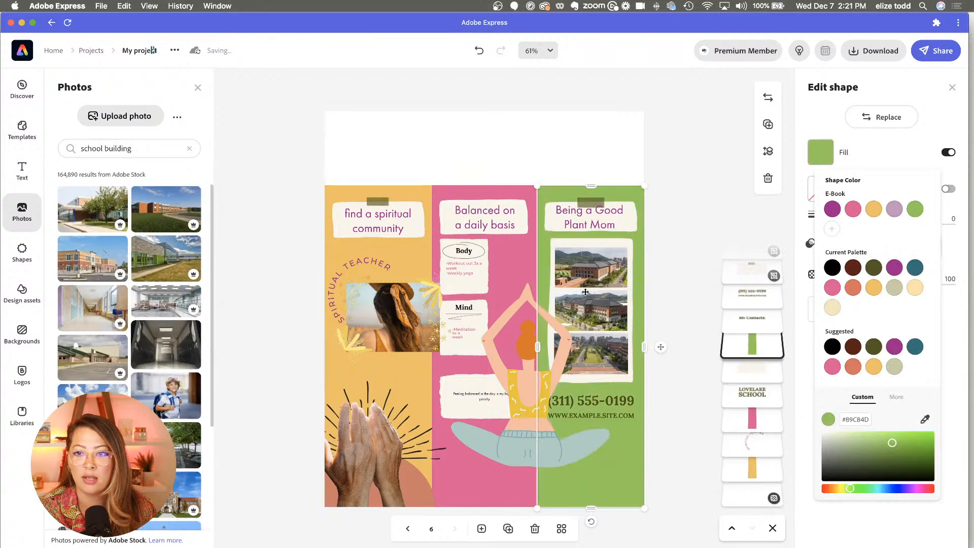
Step: Replace the top photo in the green panel's frame with the couple picture from the Google Photos album Vision
left_click(588, 275)
left_click(584, 270)
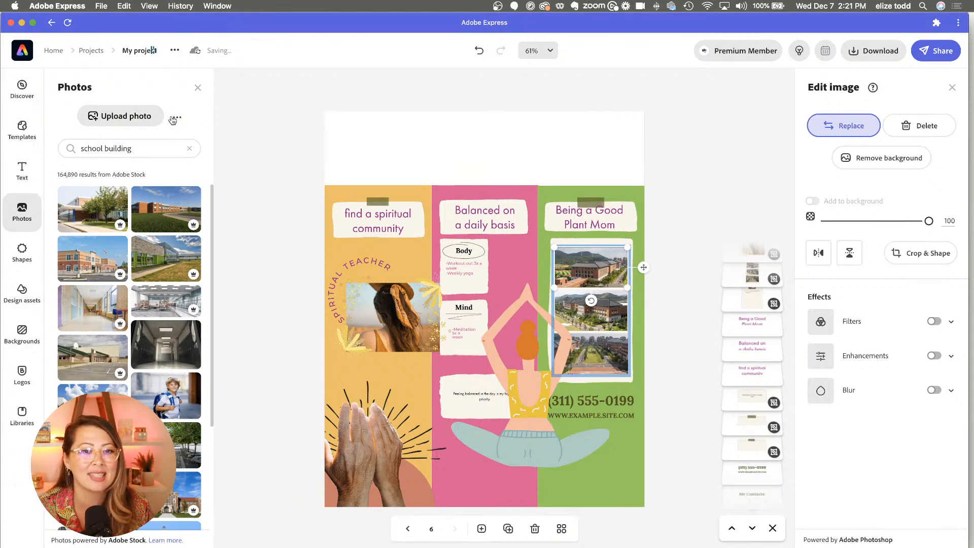
left_click(603, 269)
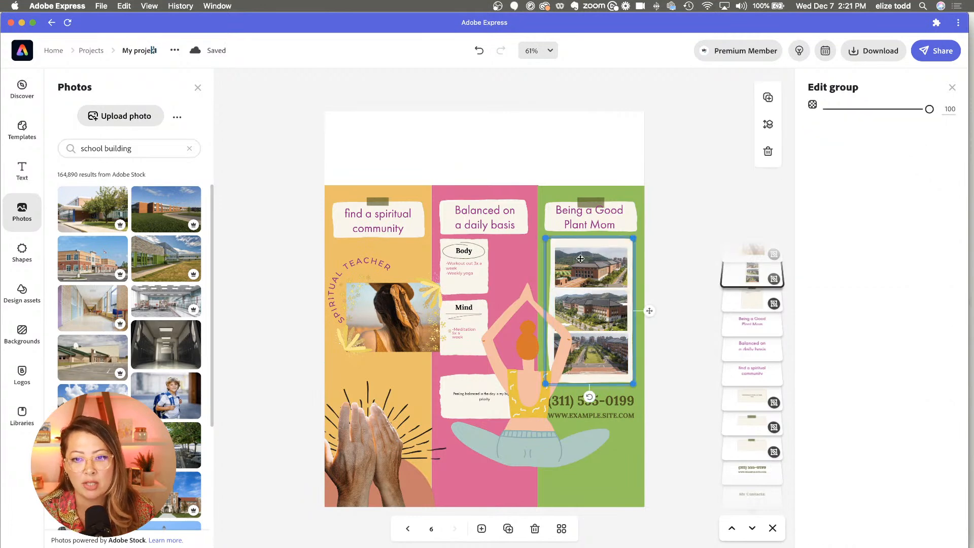
left_click(581, 260)
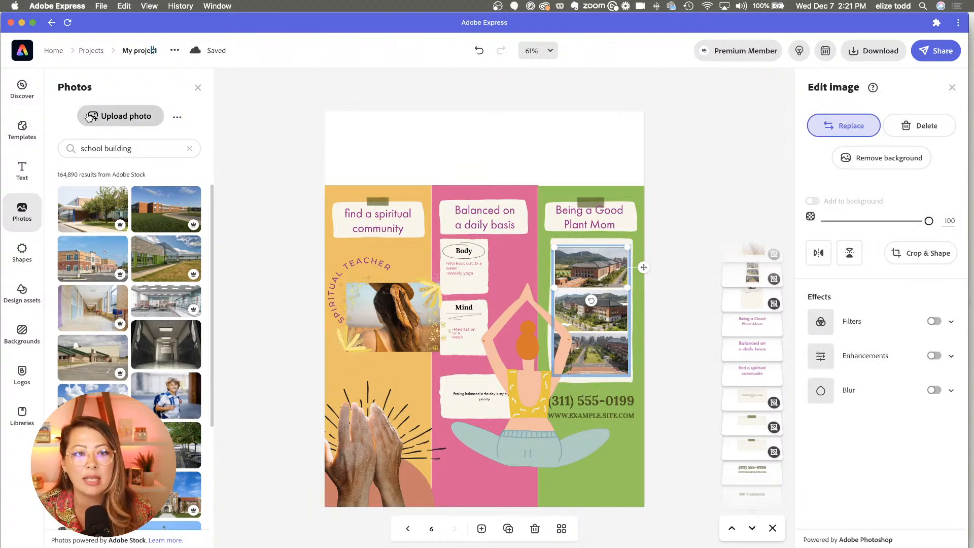
left_click(177, 121)
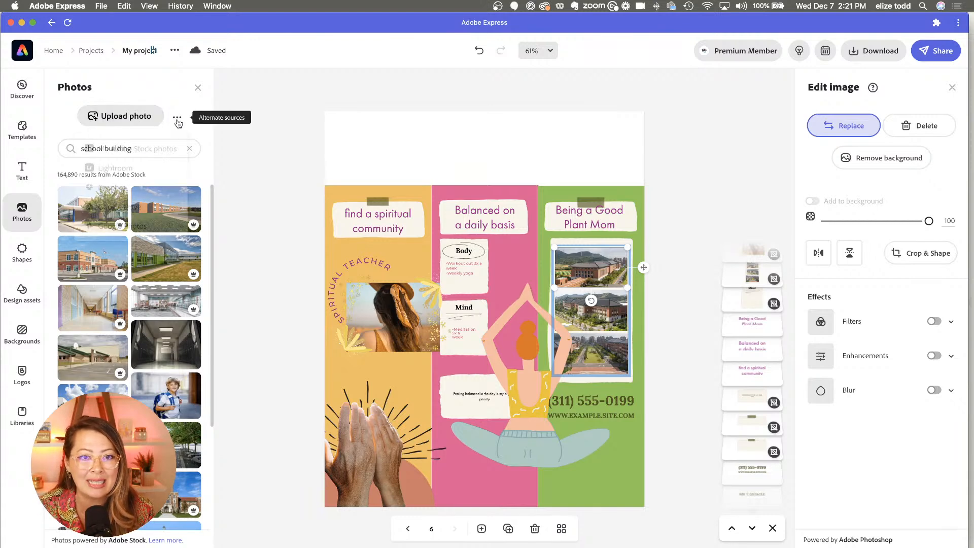
left_click(112, 230)
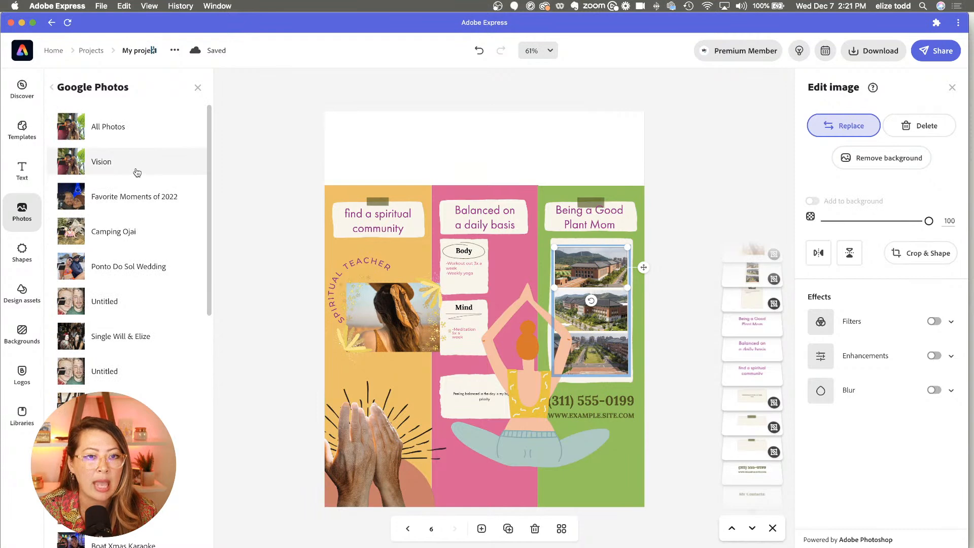
left_click(136, 173)
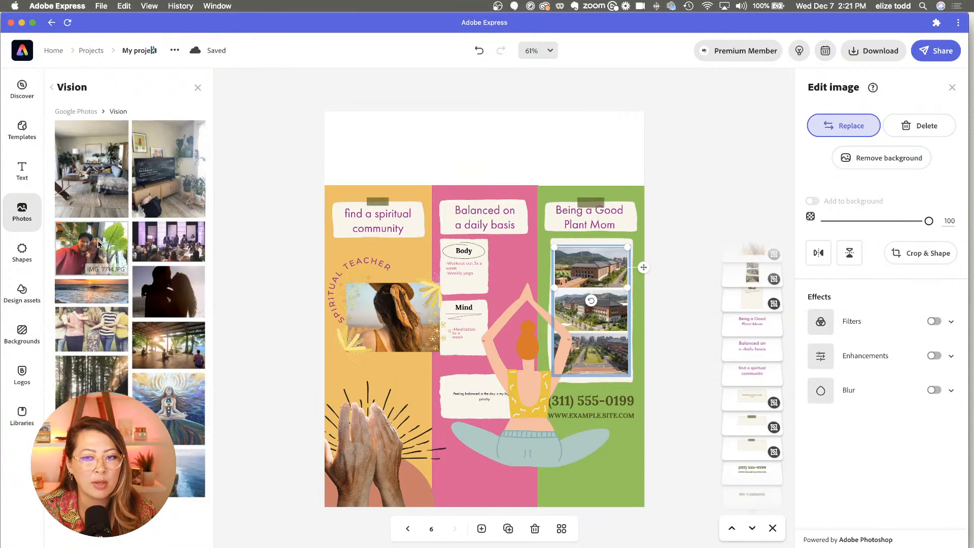
left_click(99, 243)
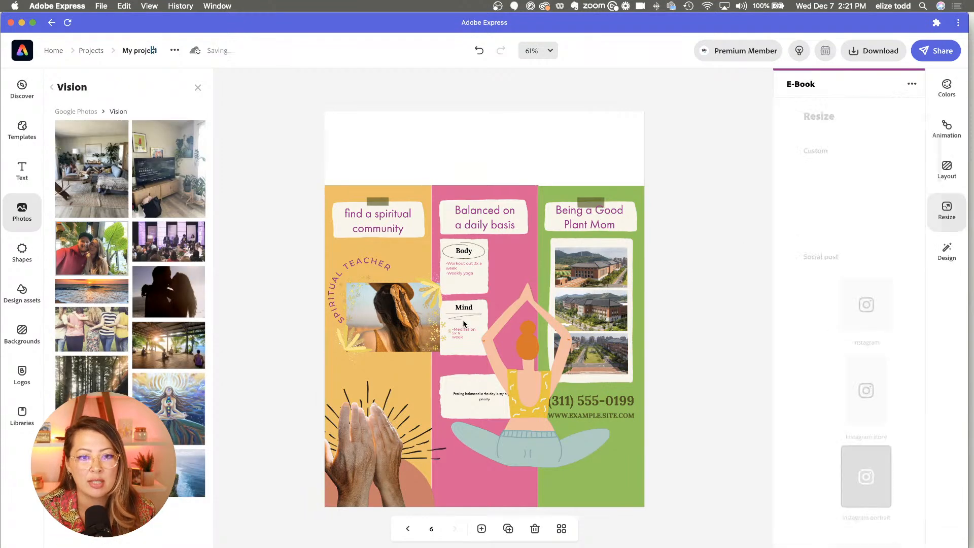
Step: Replace the middle photo in the green panel's frame with the TV and plants picture from the Google Photos album Vision
left_click(606, 307)
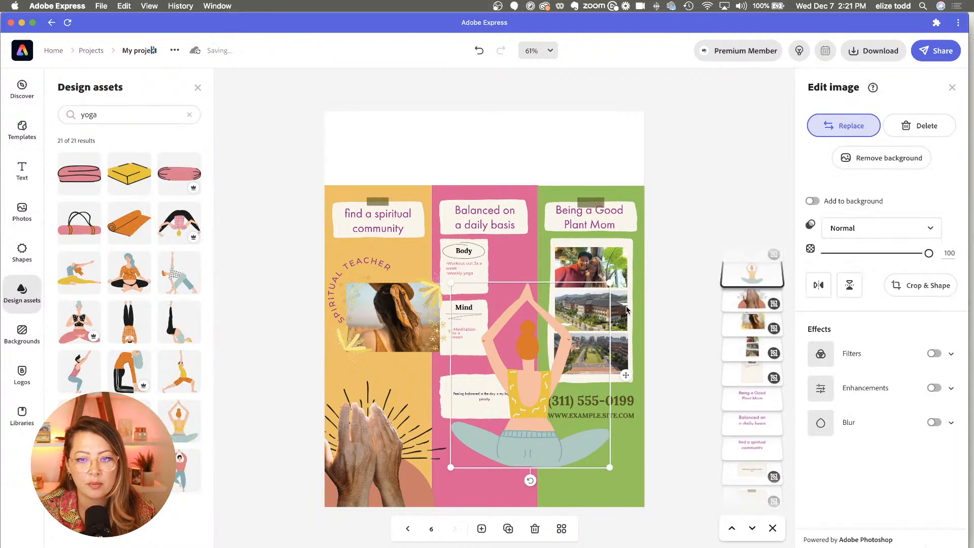
left_click(623, 306)
left_click(622, 306)
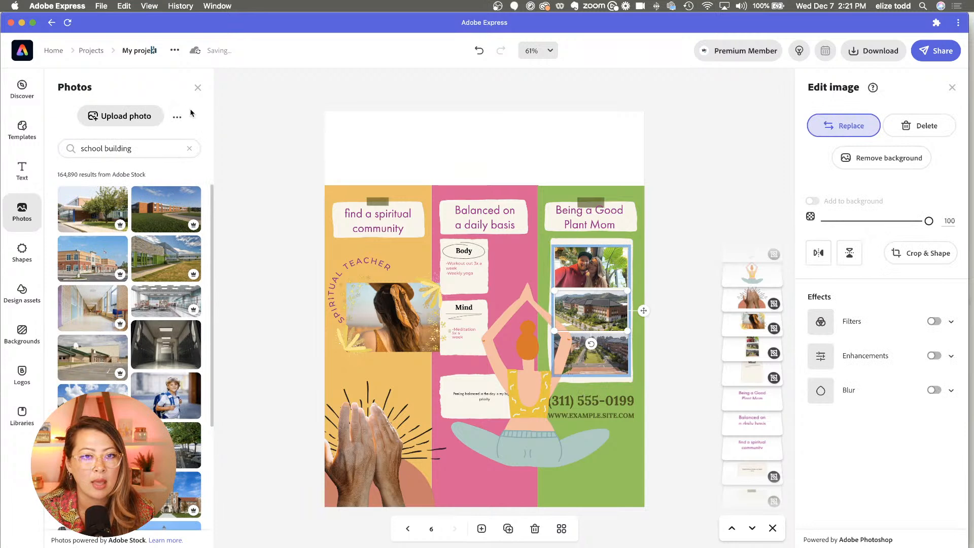
left_click(178, 117)
left_click(133, 226)
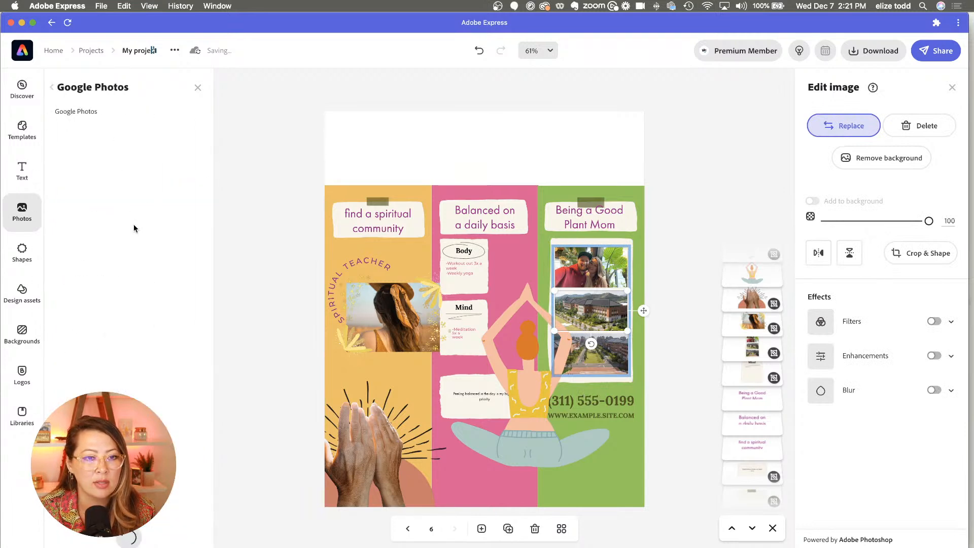
left_click(127, 177)
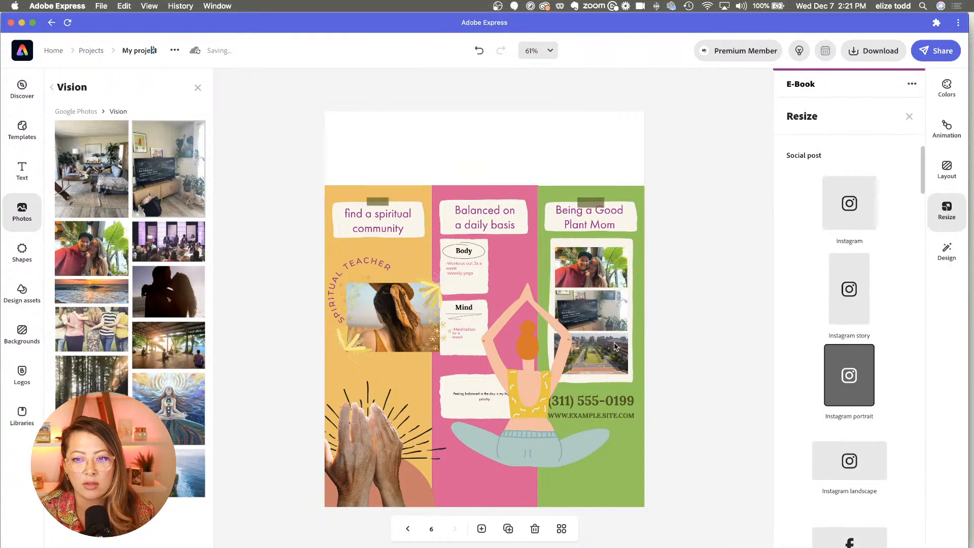
Step: Reposition the middle photo within its crop to bring in the wall art and hanging plants above the TV
scroll(584, 364, "up", 5)
scroll(614, 346, "up", 3)
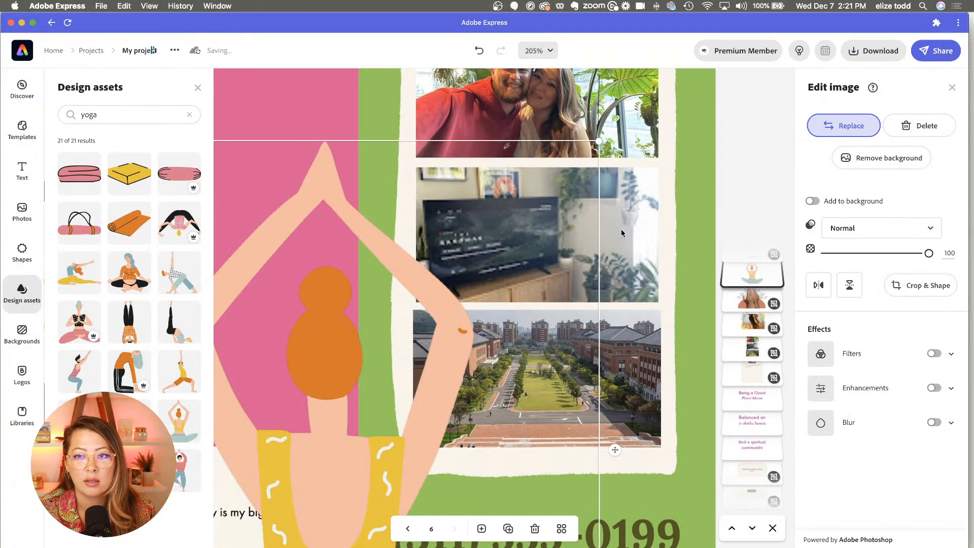
left_click(612, 224)
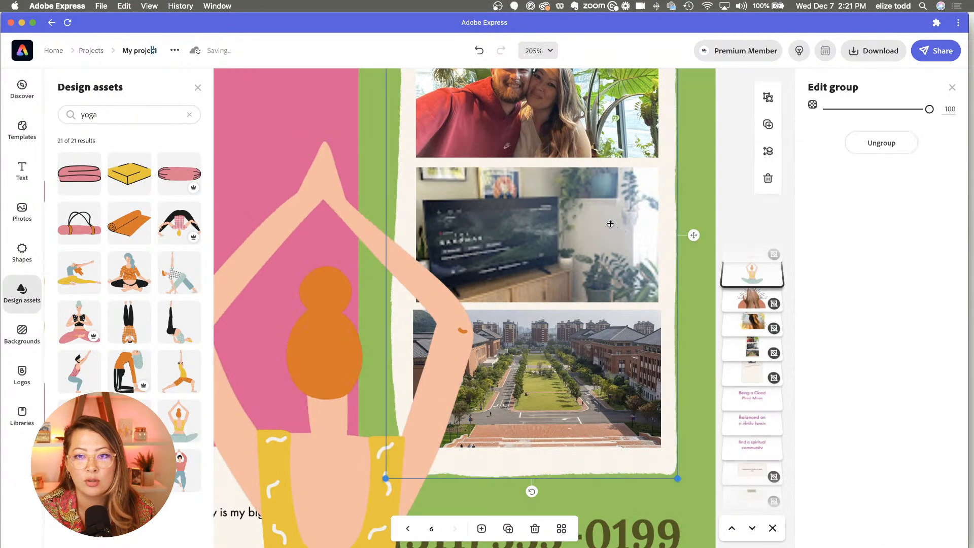
left_click(611, 224)
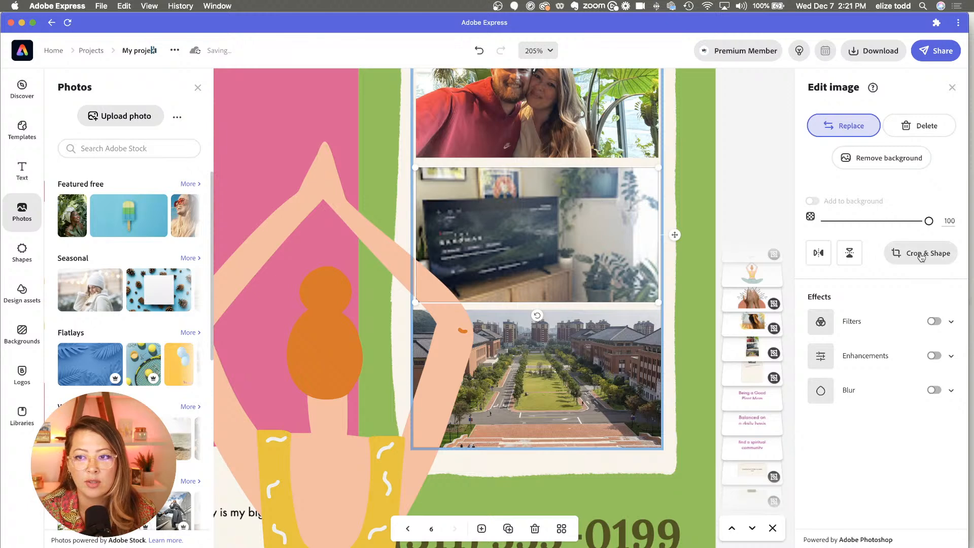
left_click(920, 253)
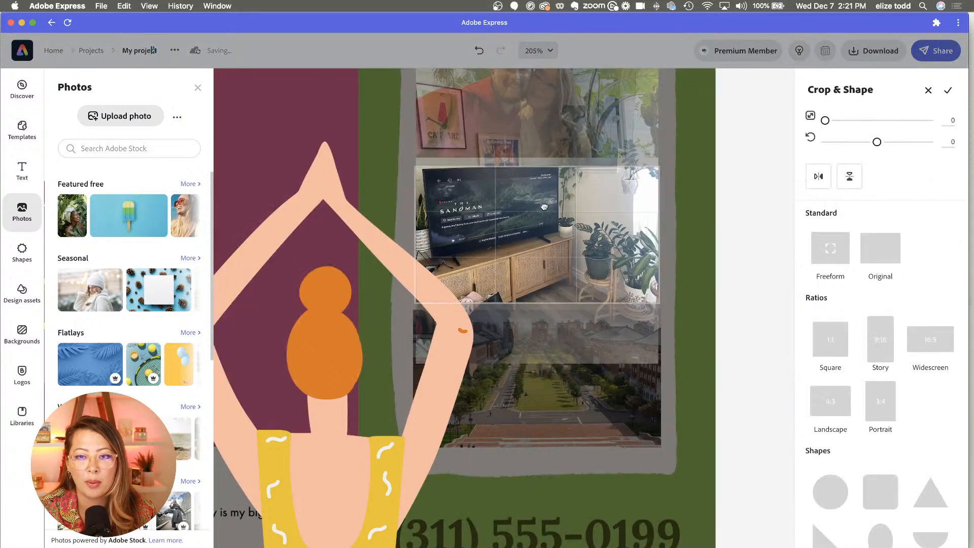
left_click_drag(544, 207, 535, 252)
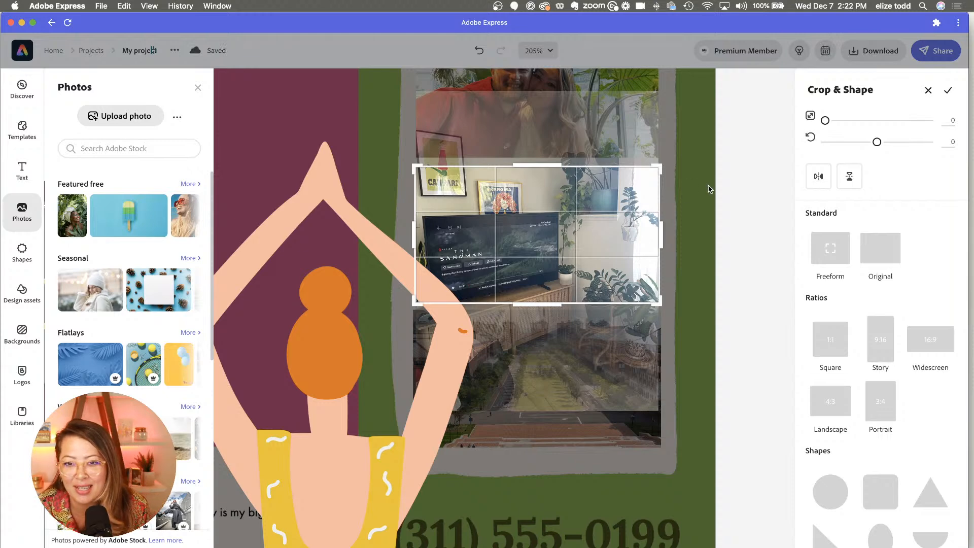
left_click(725, 235)
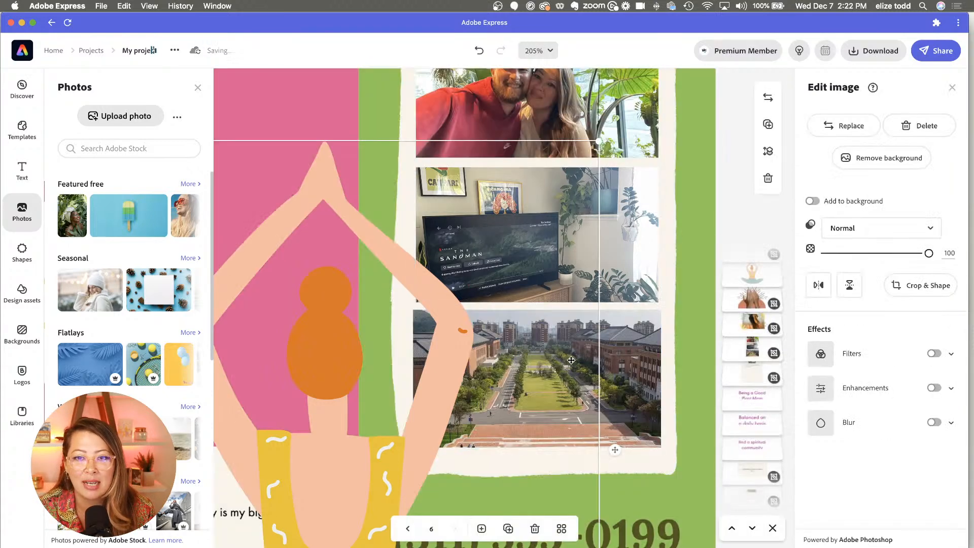
Step: Replace the bottom photo in the green panel's frame with the living room sofa picture IMG_6695.JPG from the Google Photos album Vision
left_click(627, 359)
left_click(613, 354)
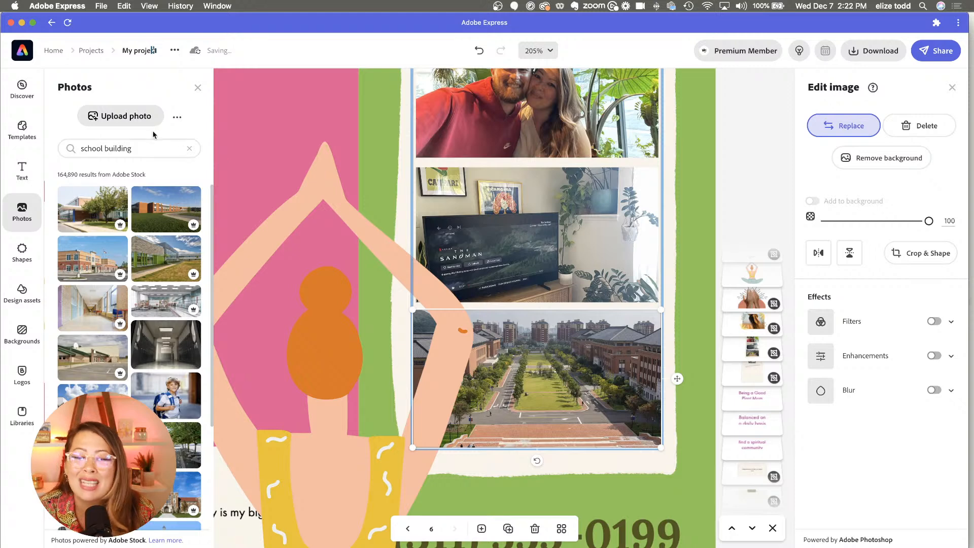
left_click(177, 118)
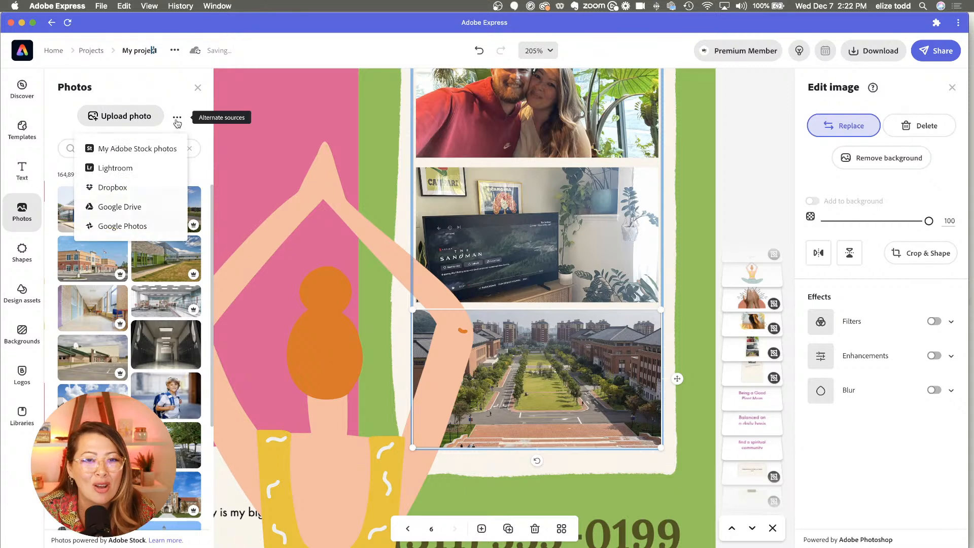
left_click(131, 231)
left_click(137, 173)
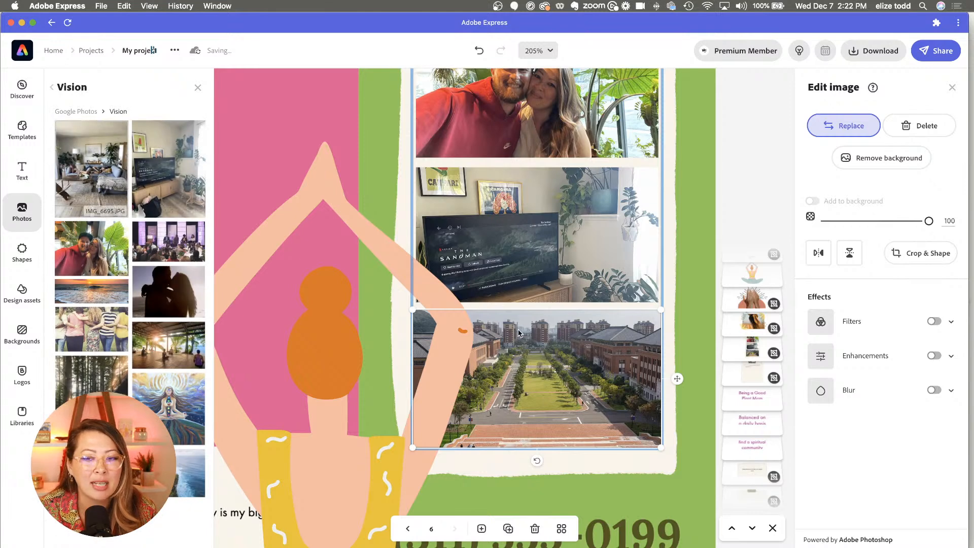
left_click_drag(562, 386, 562, 388)
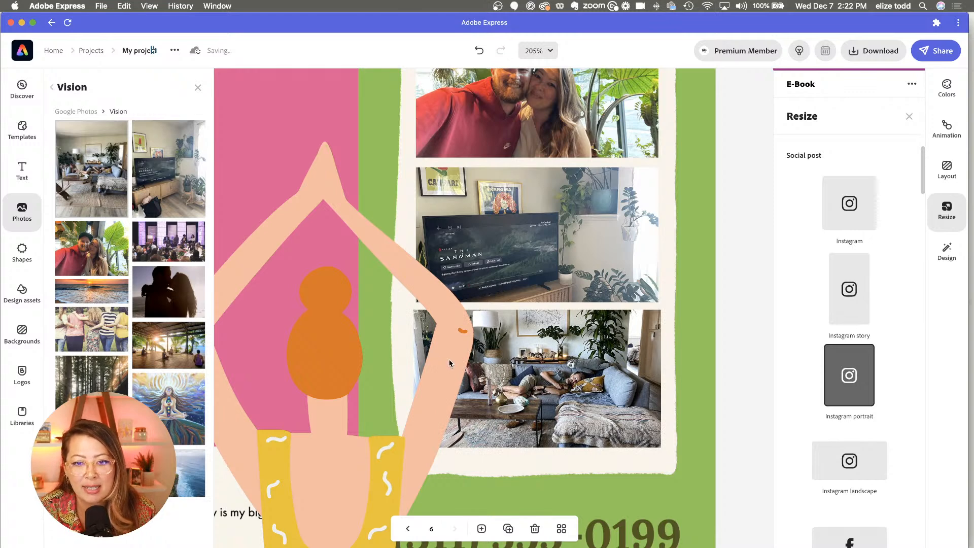
Step: Shift the yoga figure slightly to the left to uncover more of the bottom photo
left_click_drag(446, 379, 418, 381)
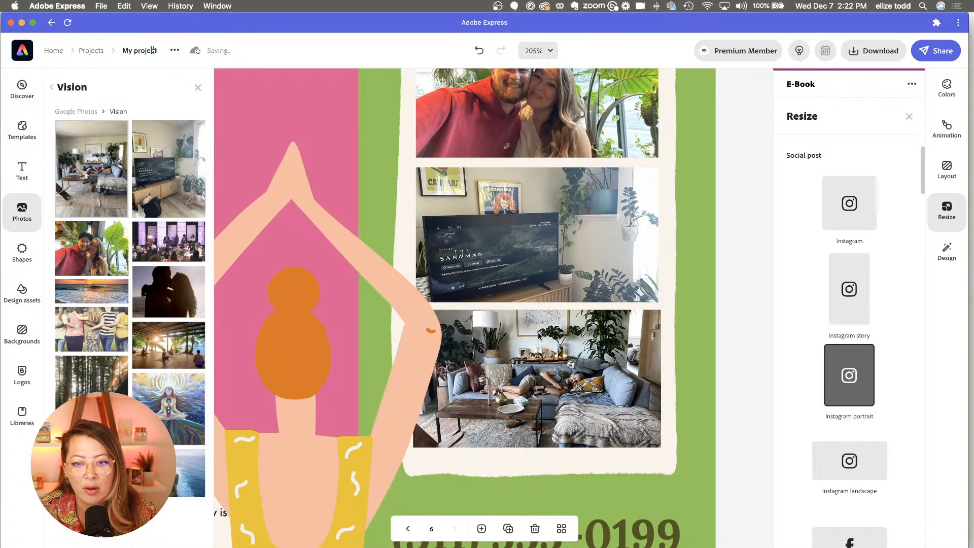
left_click(592, 392)
left_click(564, 403)
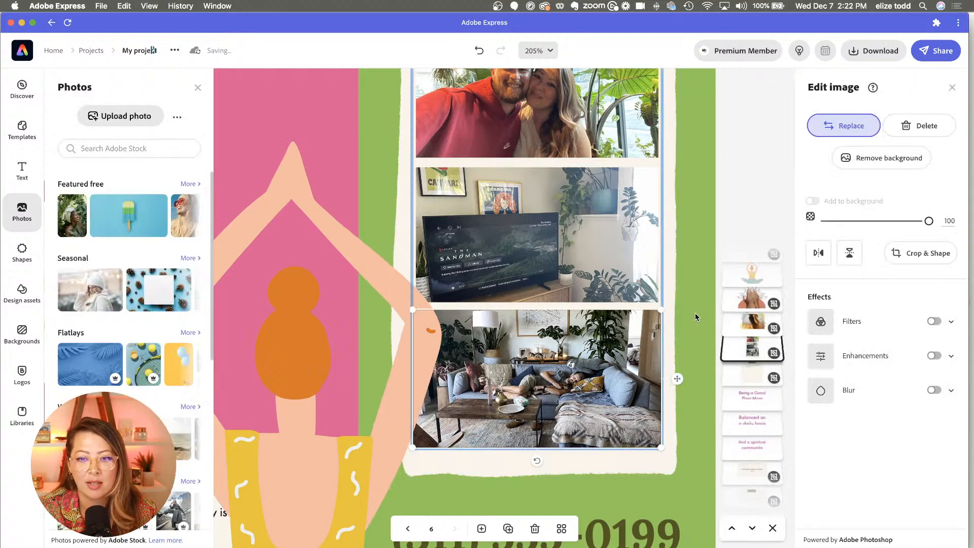
Step: Delete the phone number and website text below the photos on the green panel
left_click(693, 324)
key("super+0")
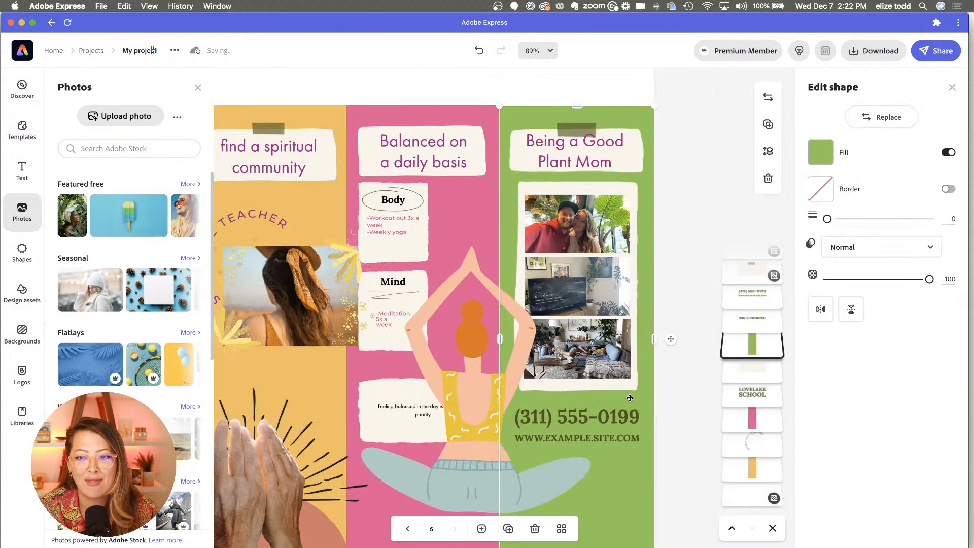
left_click(613, 421)
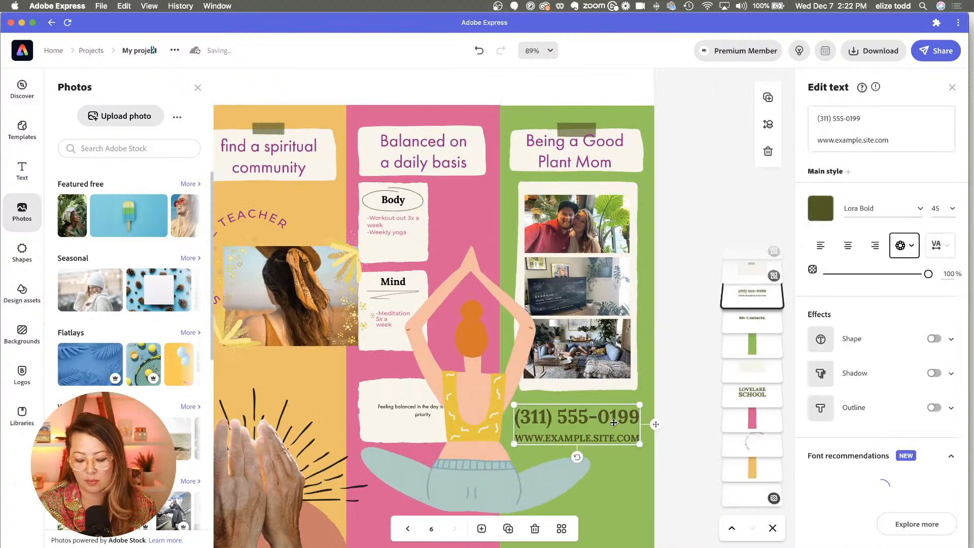
key("Delete")
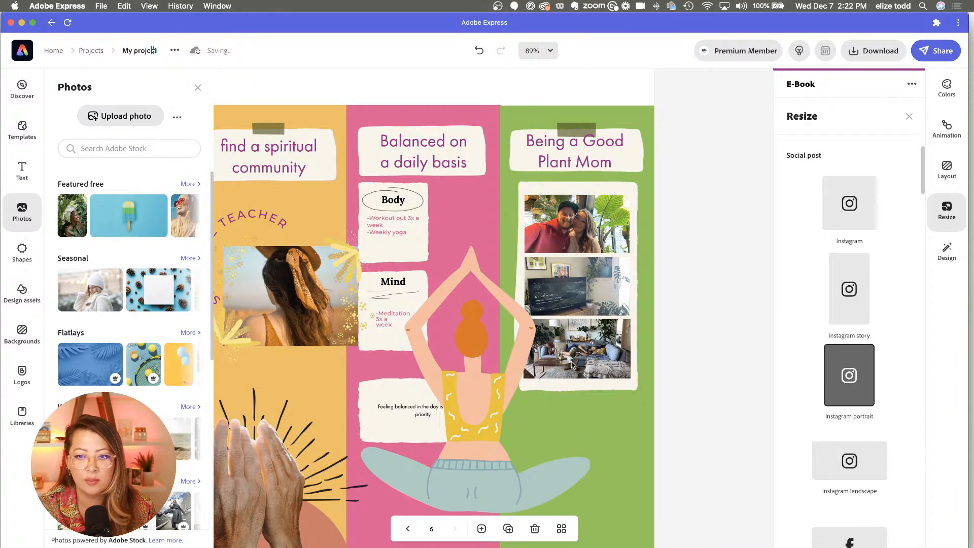
Step: Extend the middle photo's crop downward in the green panel and shift the image down within it to include more wall art
left_click(572, 365)
left_click(613, 289)
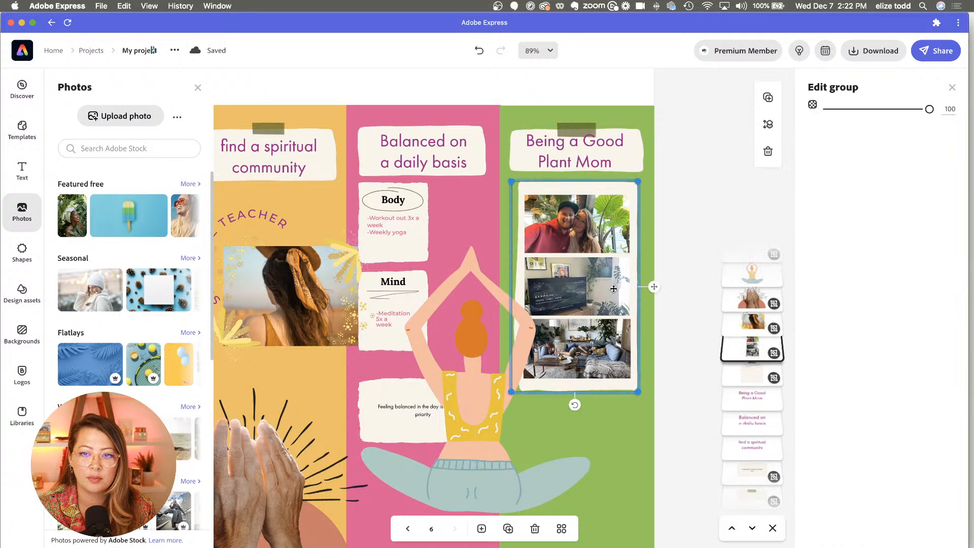
left_click(611, 287)
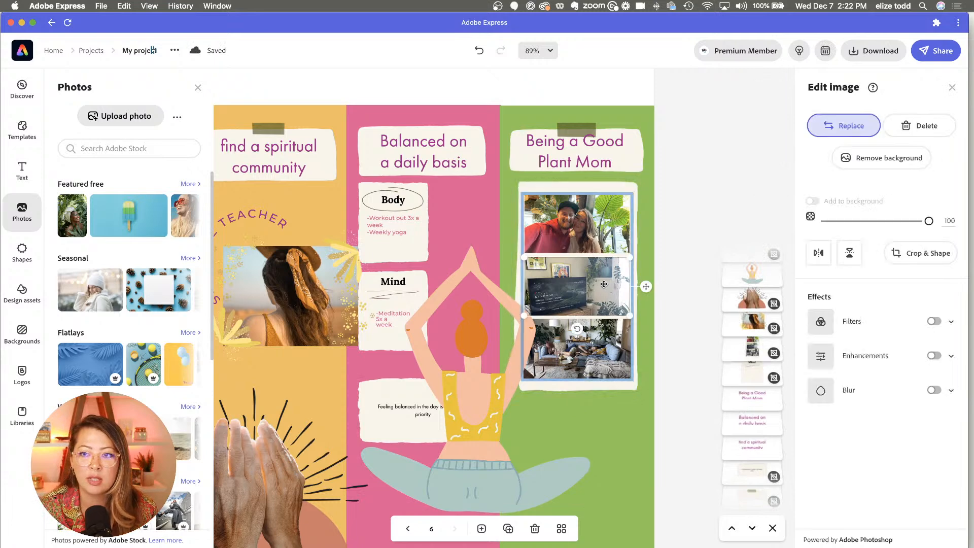
left_click(921, 252)
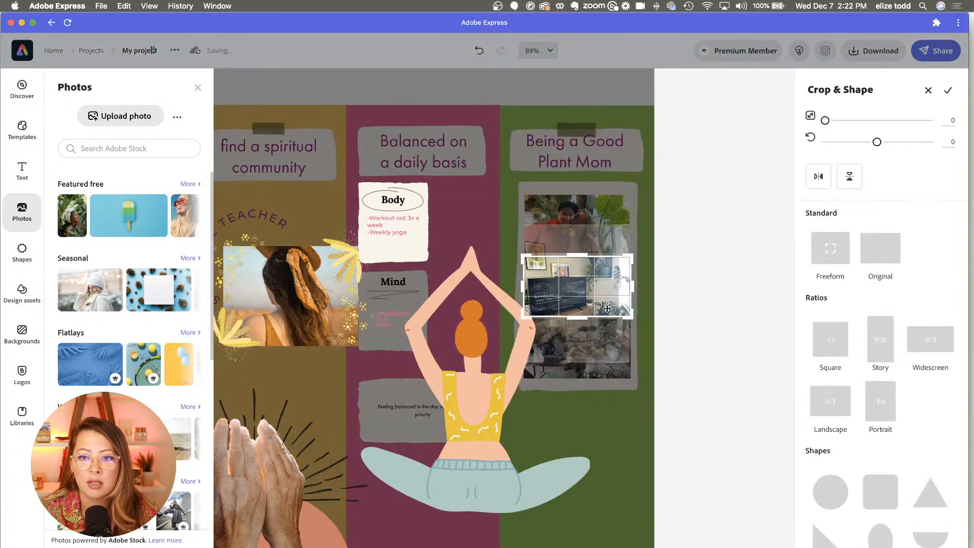
left_click_drag(581, 318, 584, 375)
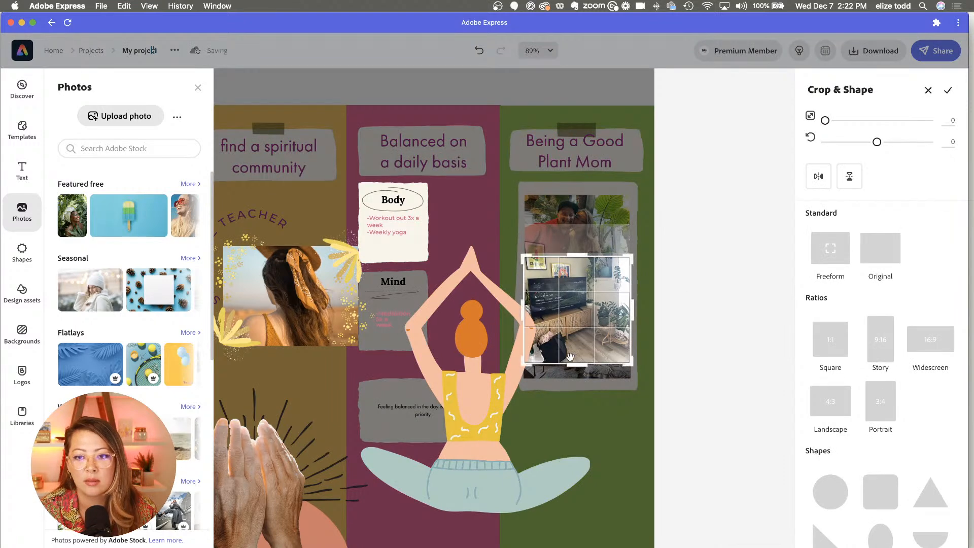
left_click_drag(577, 364, 575, 340)
left_click_drag(580, 298, 581, 307)
left_click(670, 310)
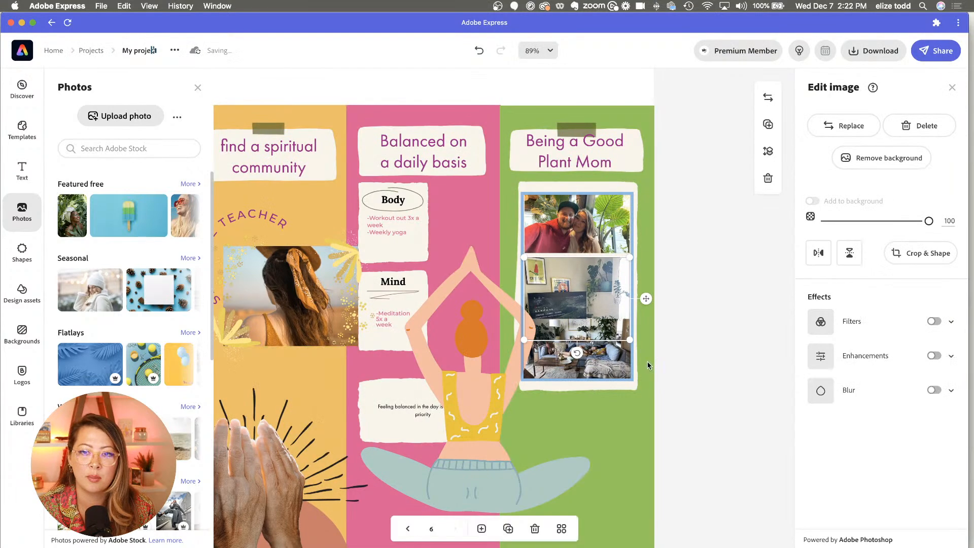
Step: Move the bottom sofa photo down so it sits just below the enlarged middle photo
left_click_drag(598, 375, 598, 403)
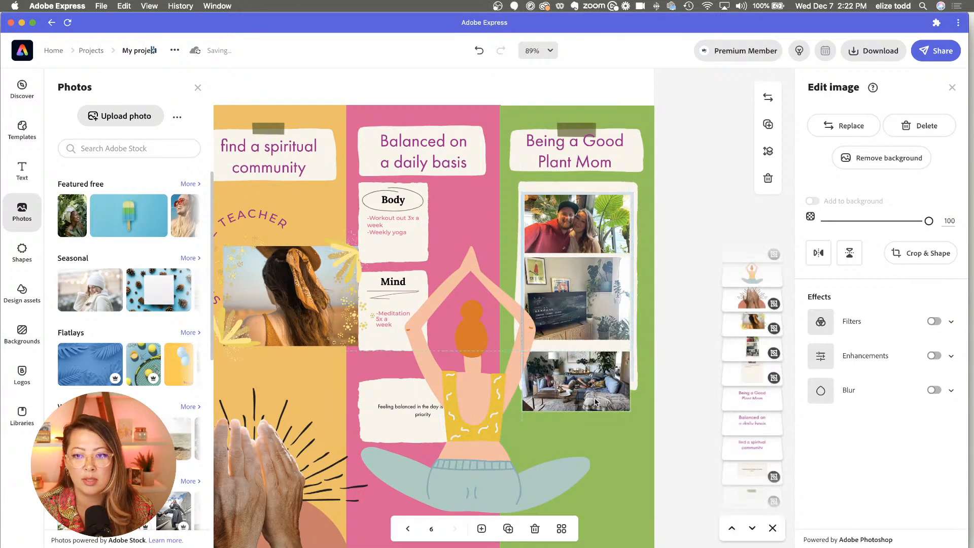
left_click(638, 365)
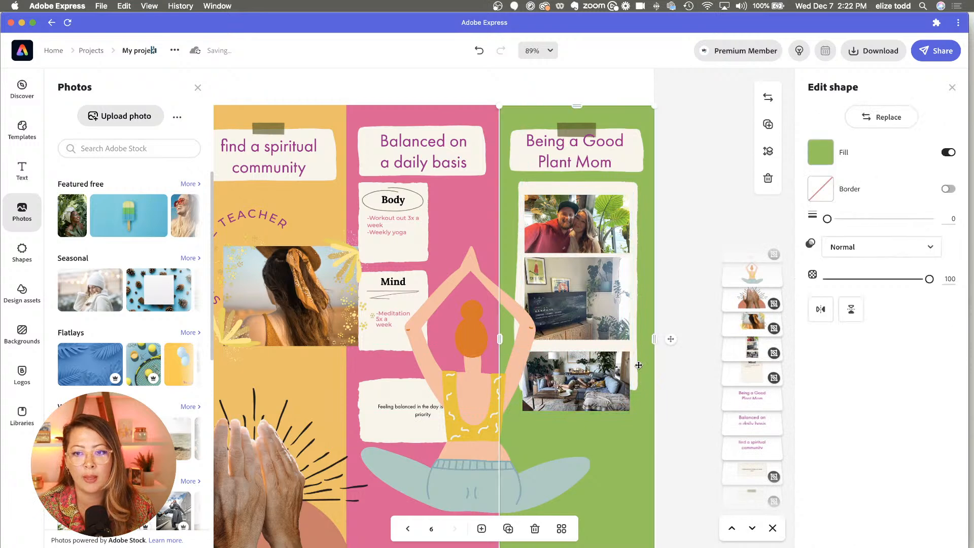
left_click(631, 184)
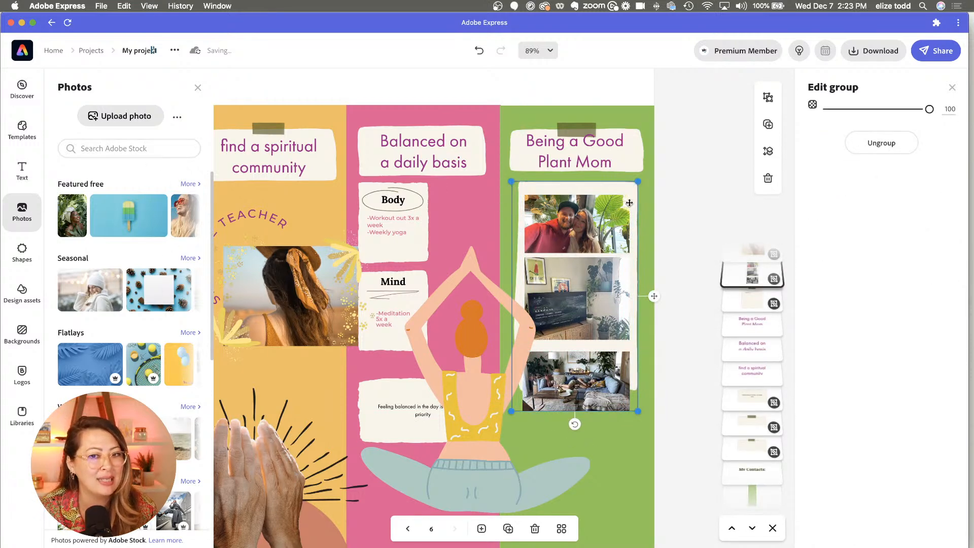
left_click(674, 242)
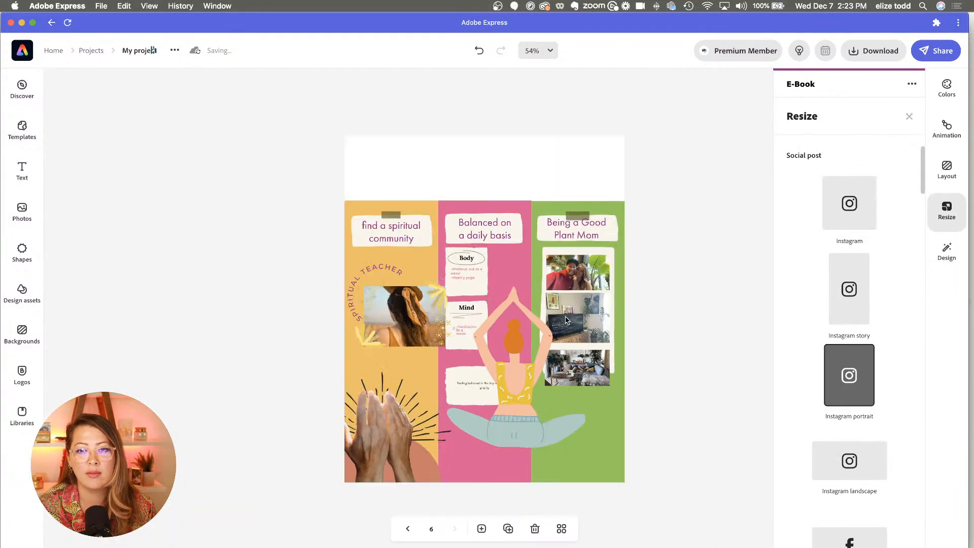
Step: Search the design assets for "plant" and place the potted spiky-leaf plant in the green panel's lower corner
left_click(22, 292)
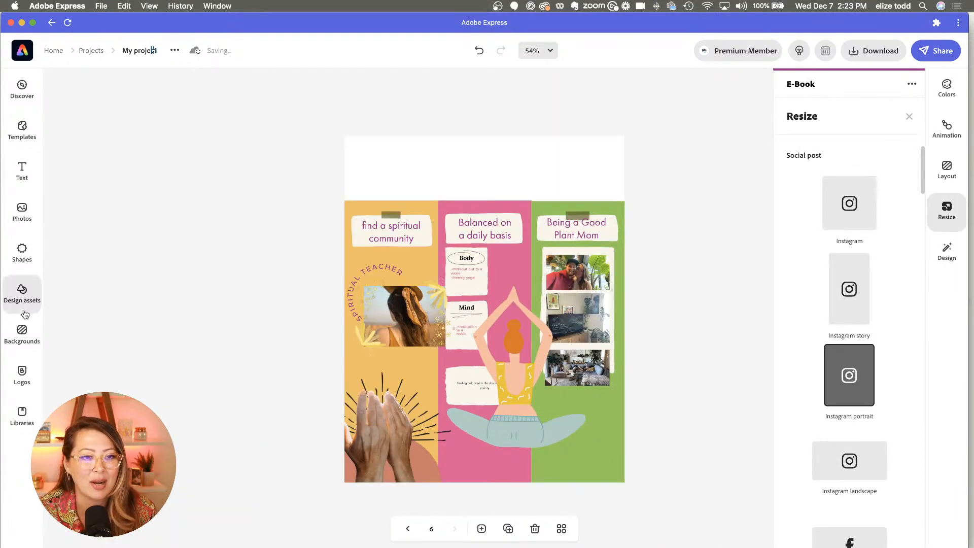
double_click(90, 115)
type("plant")
key("Return")
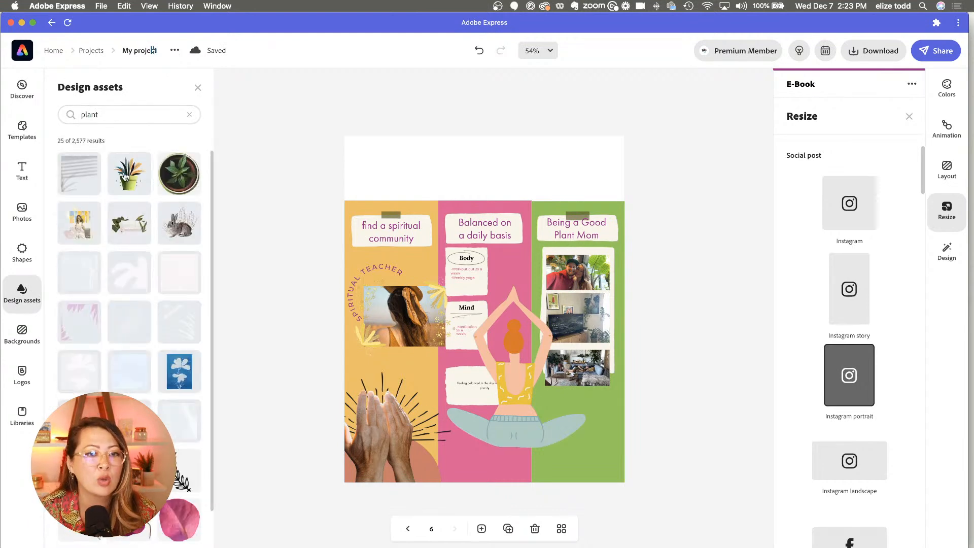
left_click(131, 178)
left_click_drag(496, 225, 610, 465)
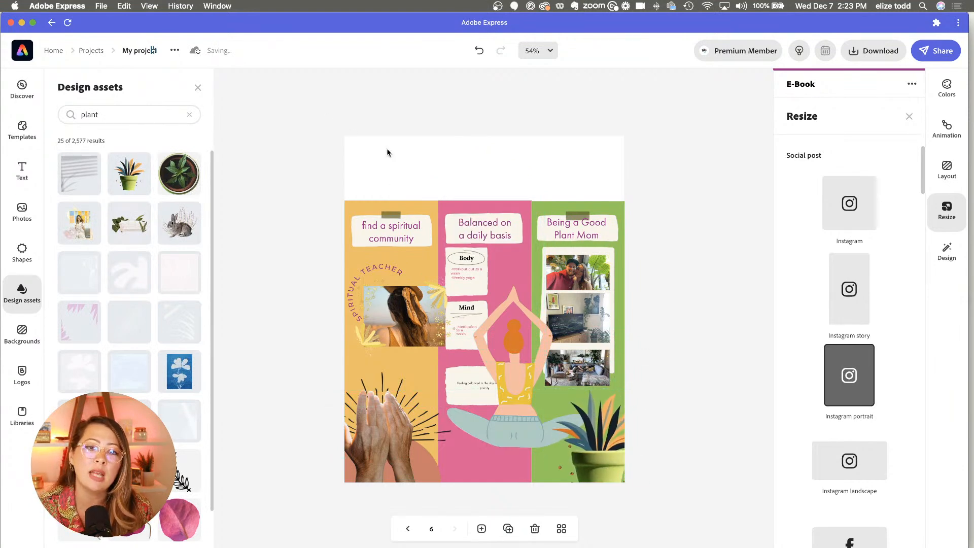
Step: Set the page background to the lilac color from the E-Book brand palette
left_click(386, 149)
left_click(881, 146)
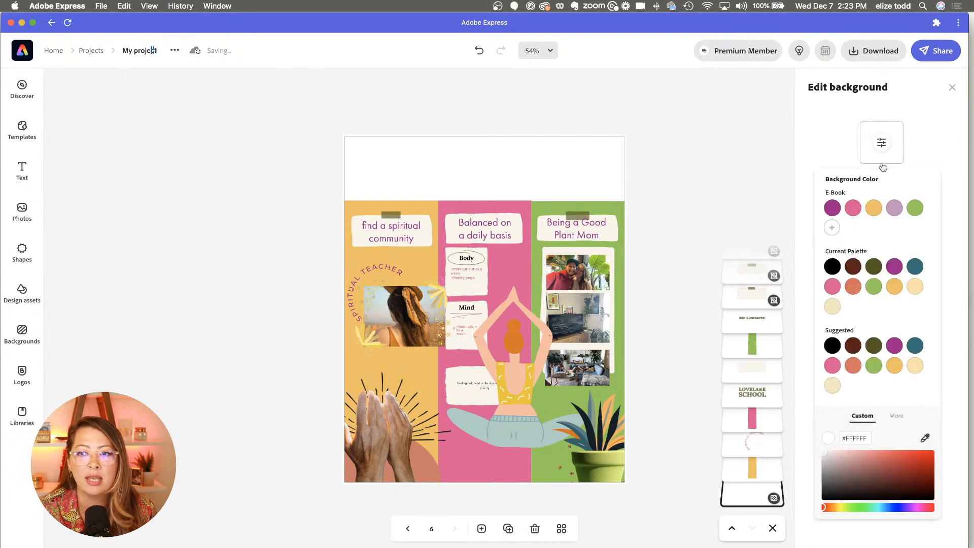
left_click(894, 208)
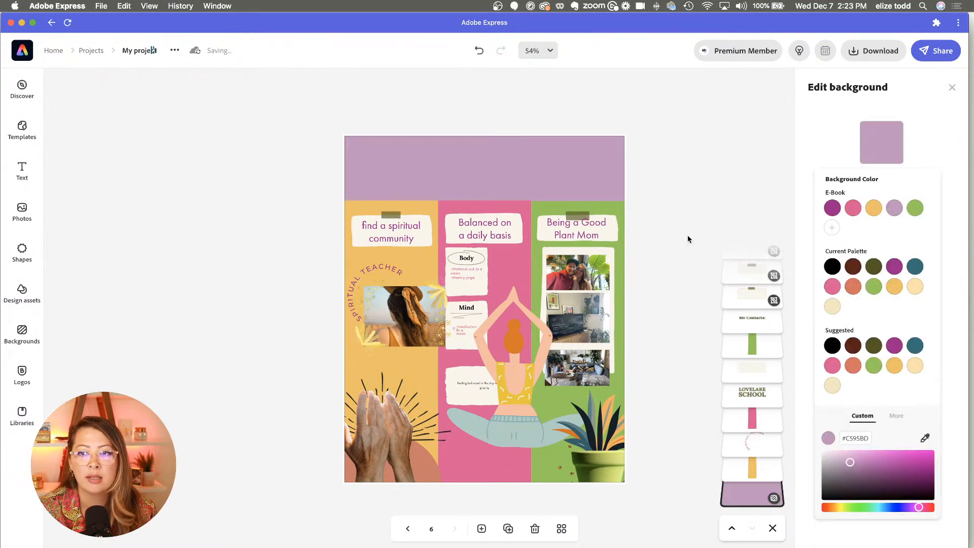
left_click(233, 174)
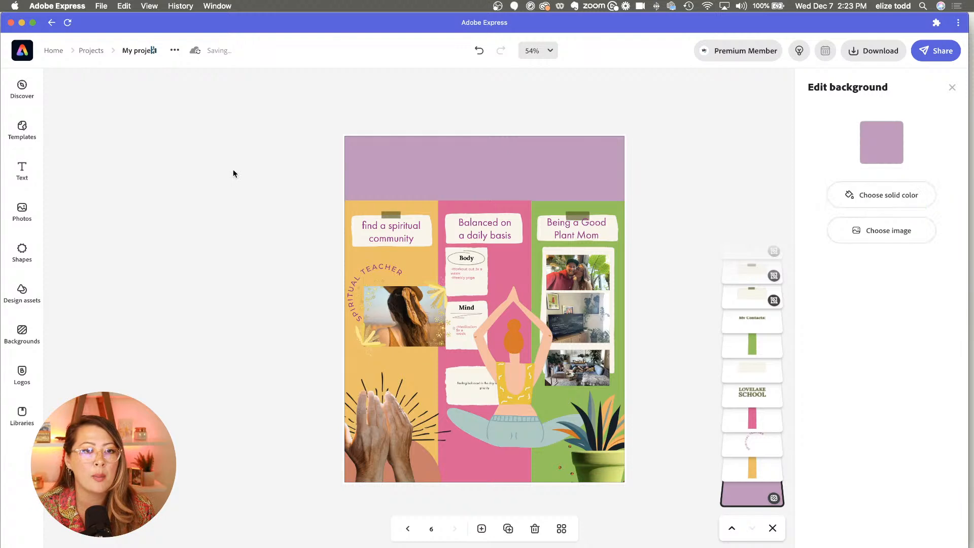
Step: Copy the "I felt loved by..." heading from page 5 to page 6's lilac band and change its text to "2023 Goals"
left_click(408, 530)
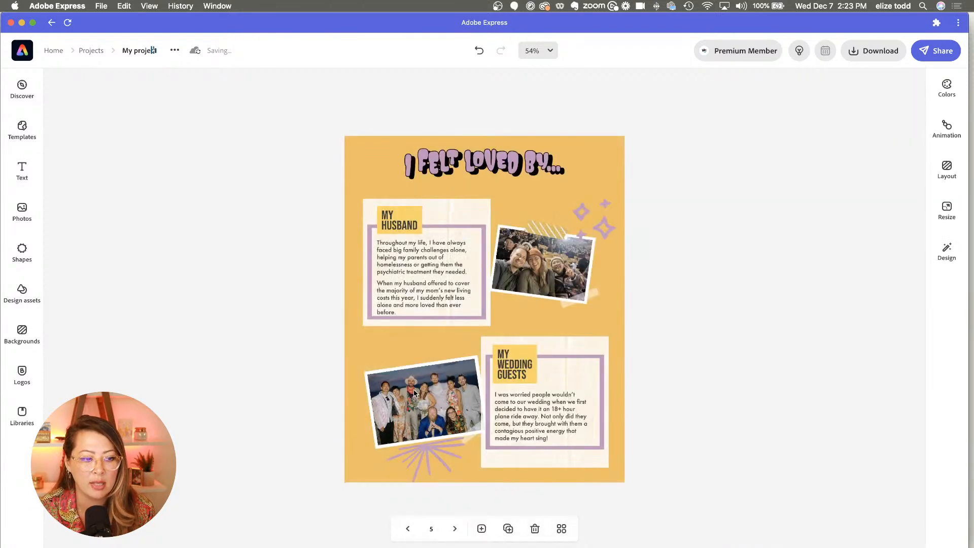
left_click(478, 162)
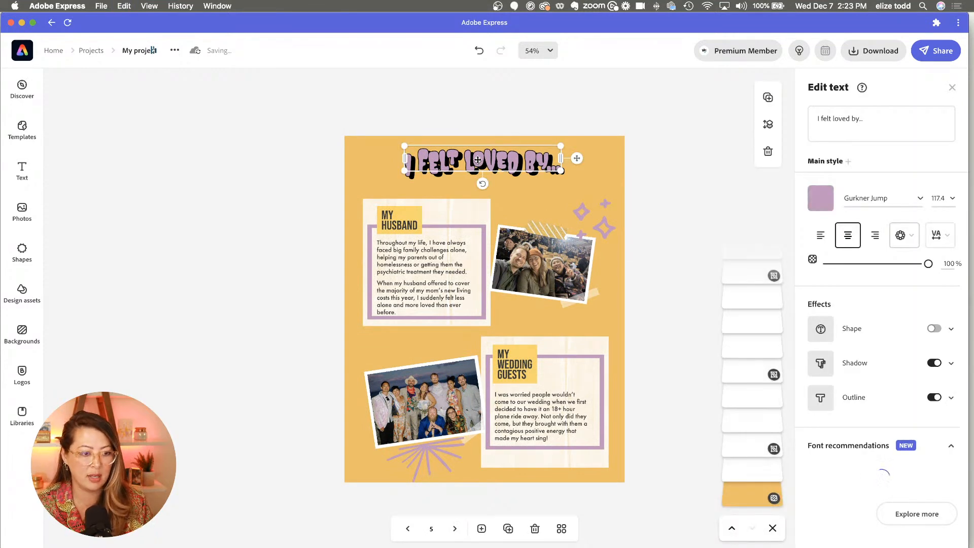
left_click(451, 532)
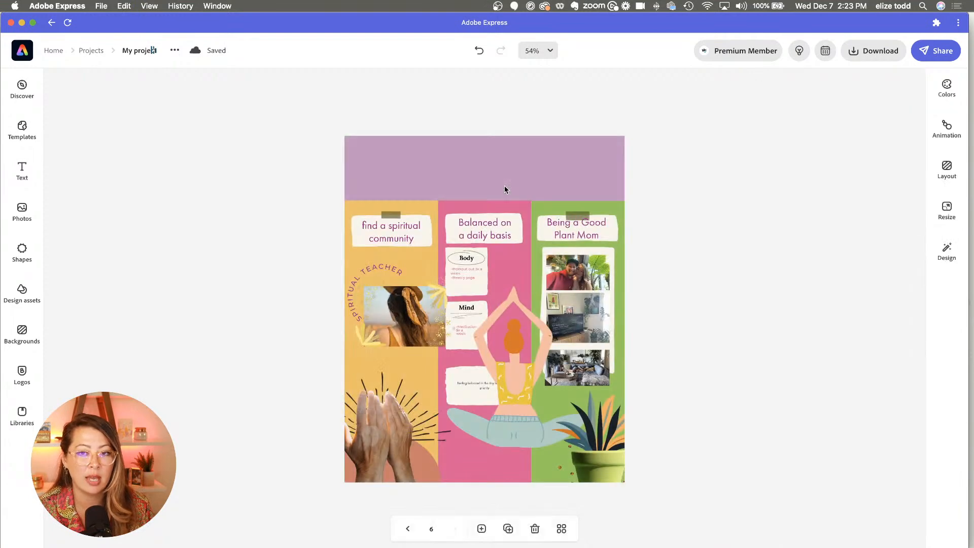
left_click(461, 161)
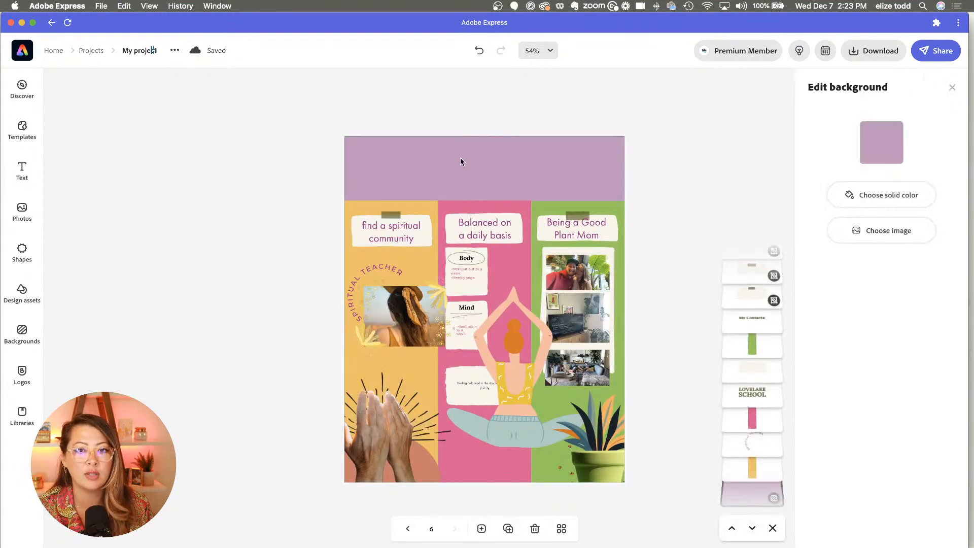
left_click(460, 161)
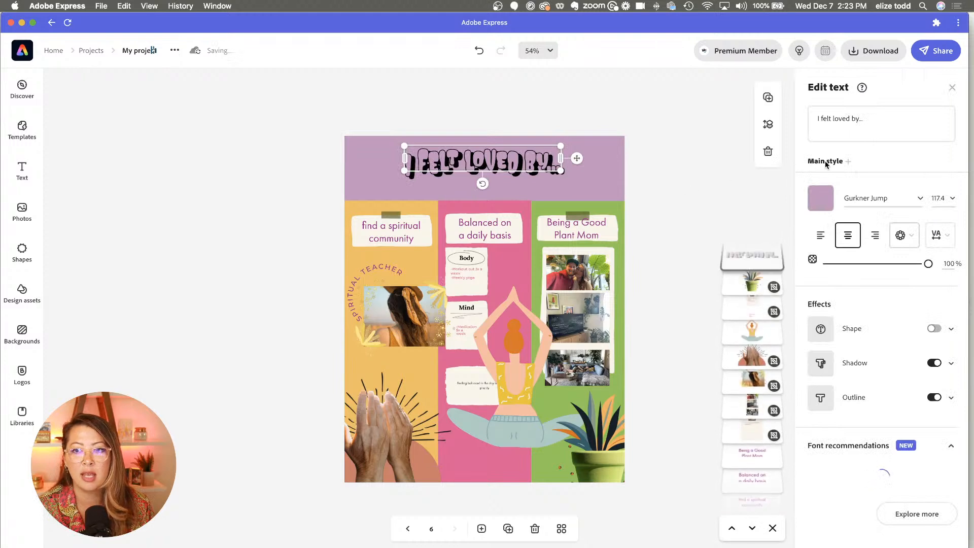
triple_click(854, 120)
type("2023 Goals")
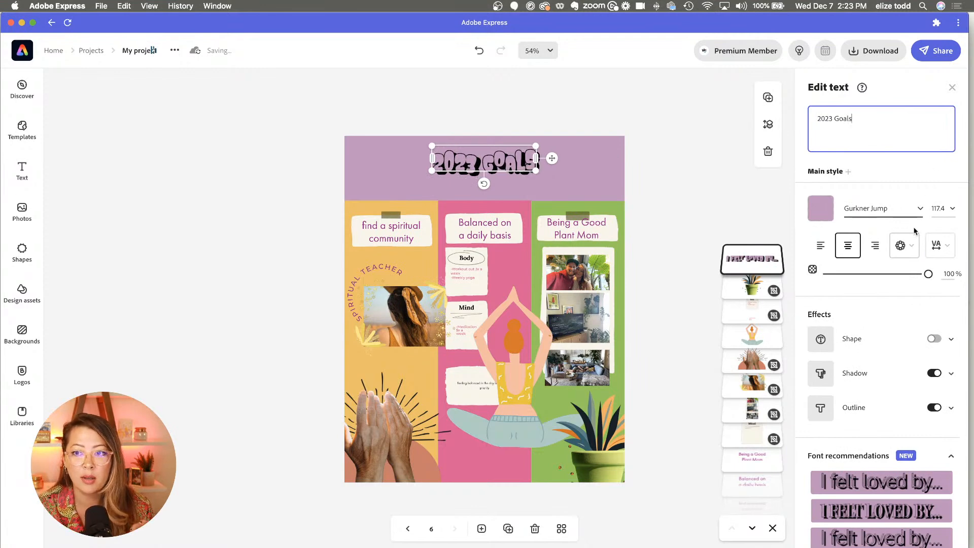
Step: Curve the "2023 Goals" title into an upward arch, then enlarge it and center it in the lilac band
left_click(908, 253)
left_click(905, 288)
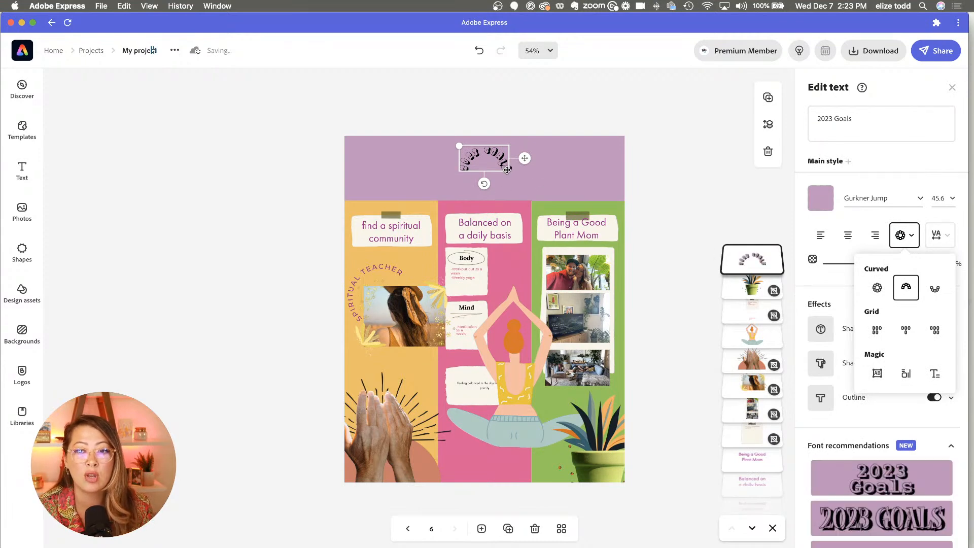
left_click_drag(459, 146, 401, 116)
mouse_move(494, 158)
left_mouse_down()
mouse_move(527, 186)
mouse_move(512, 164)
left_mouse_up()
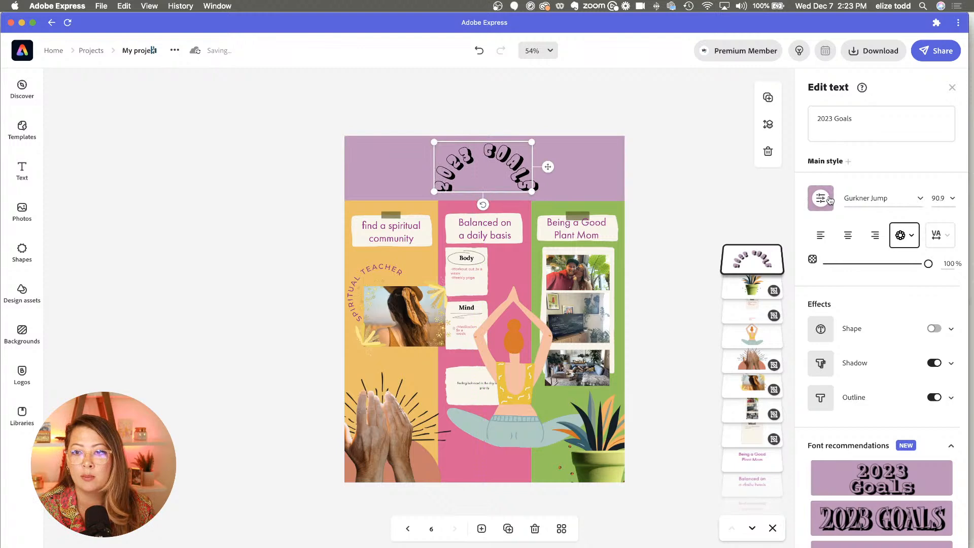
Step: Color the "2023 Goals" title with the golden yellow #F3C05A from the E-Book palette
left_click(827, 201)
left_click(873, 254)
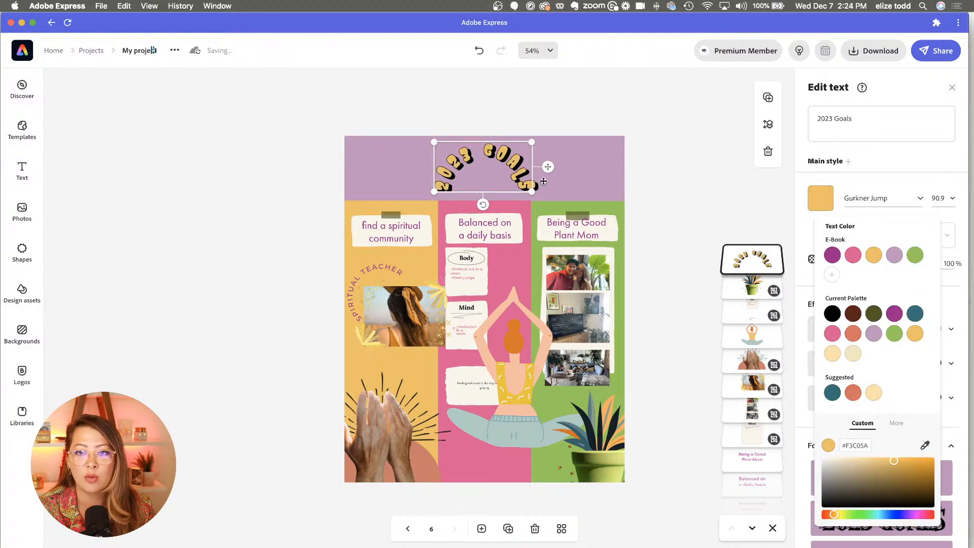
left_click(578, 180)
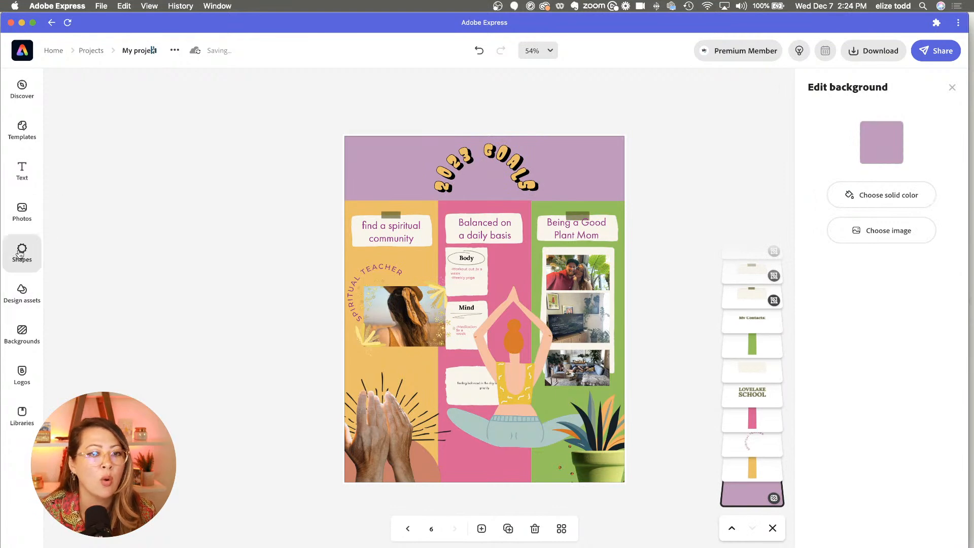
Step: Search the design assets for "smiley face" and place the tongue-out smiley, scaled down, under the arch of the "2023 Goals" title
left_click(21, 294)
left_click(67, 112)
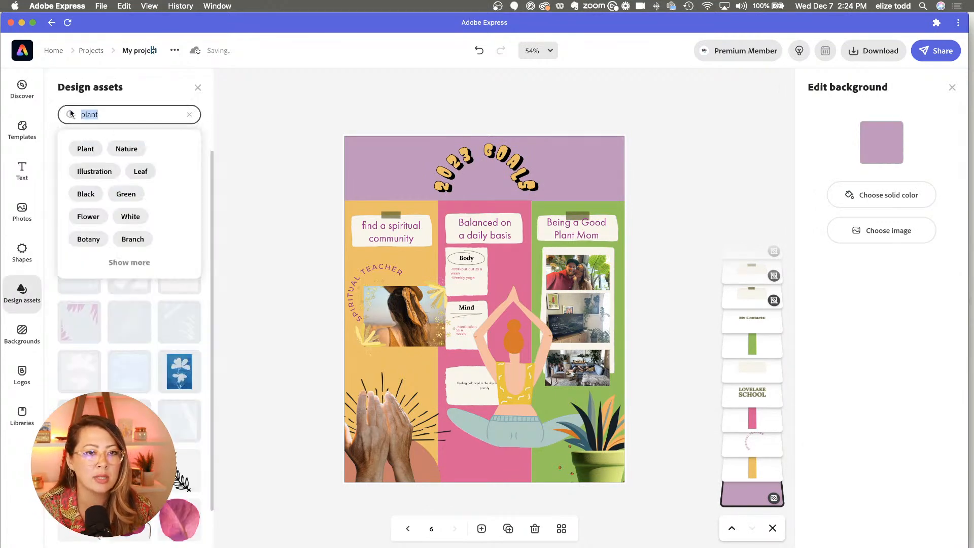
type("sml")
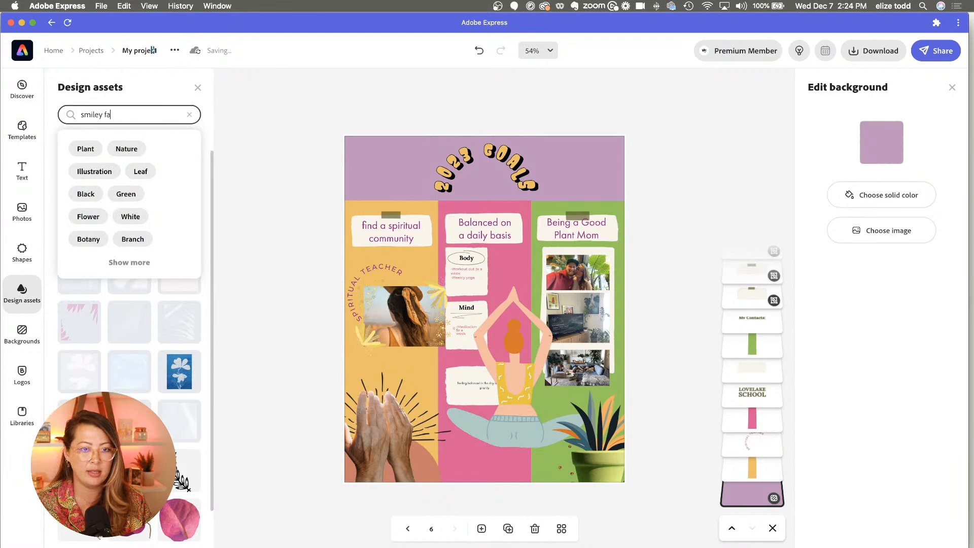
type("ley face")
key("Return")
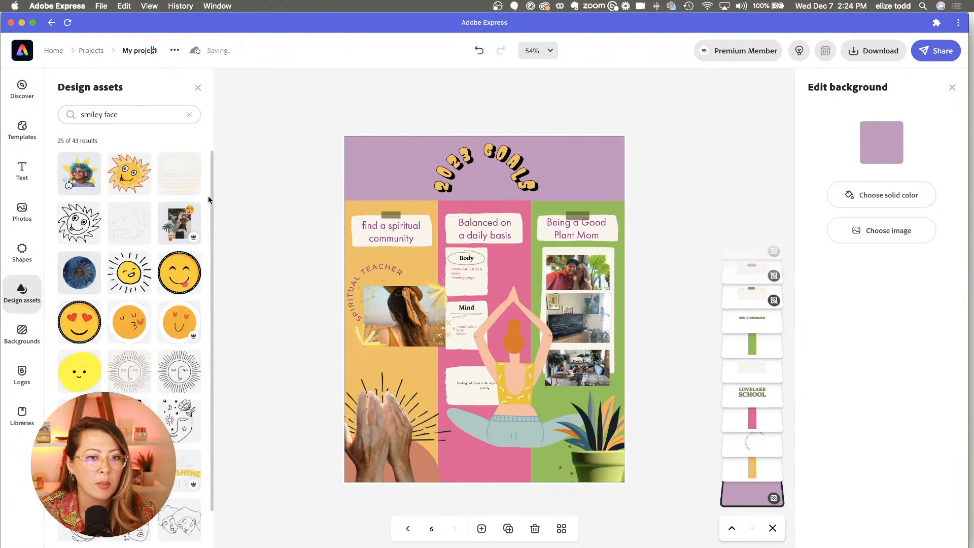
left_click_drag(179, 275, 486, 237)
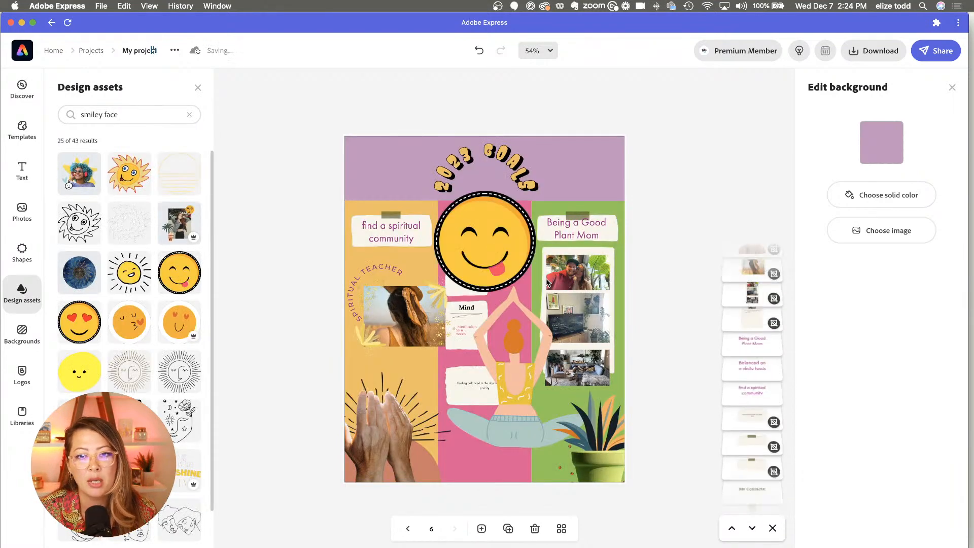
left_click_drag(534, 291, 504, 144)
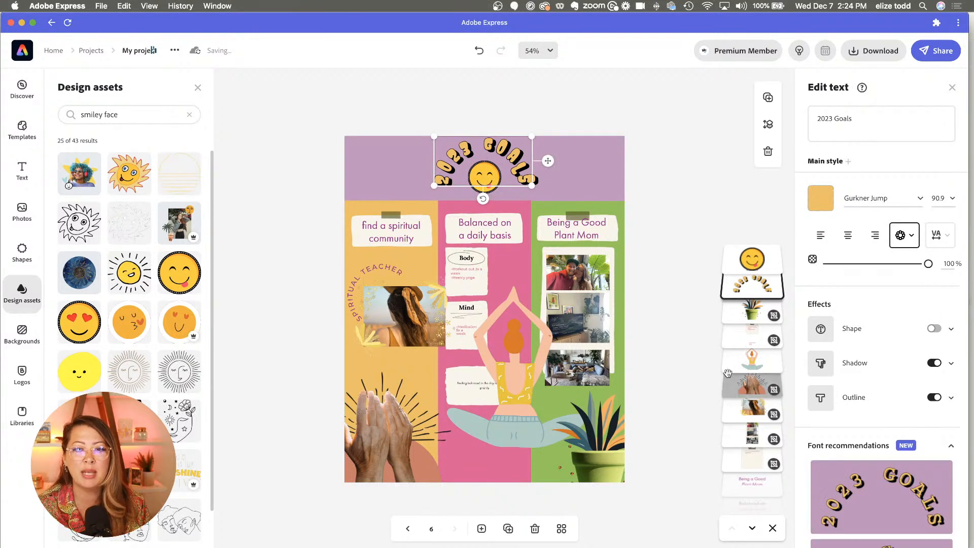
left_click(628, 352)
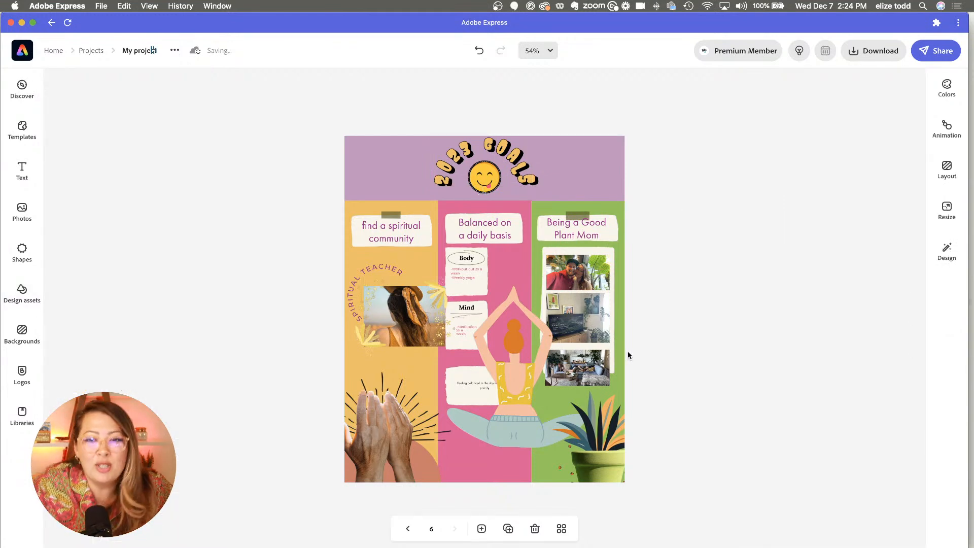
Step: Scale the "2023 Goals" title and smiley down slightly together and reposition them lower in the lilac band
left_click_drag(559, 155, 442, 127)
left_click_drag(529, 198, 522, 189)
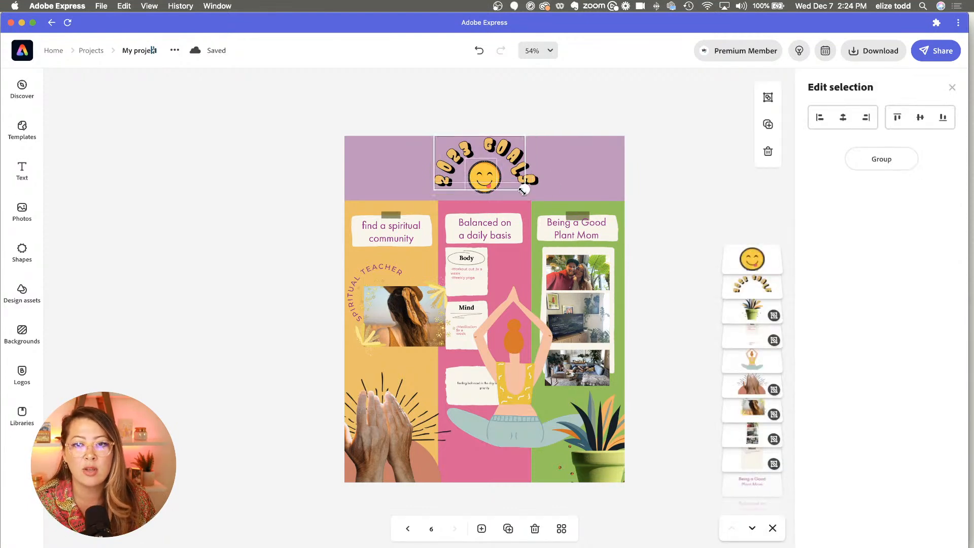
left_click_drag(502, 146, 503, 153)
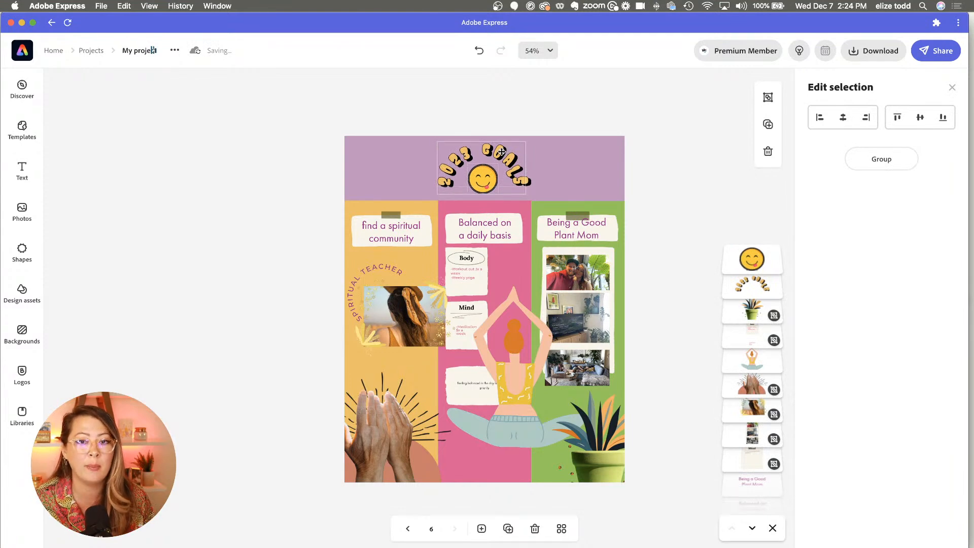
left_click(553, 132)
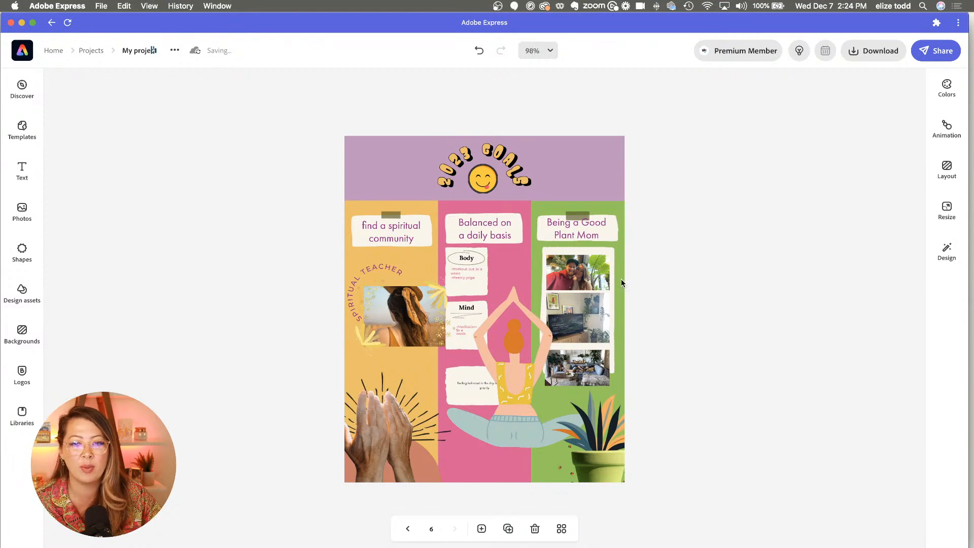
scroll(620, 278, "up", 10)
scroll(385, 298, "left", 6)
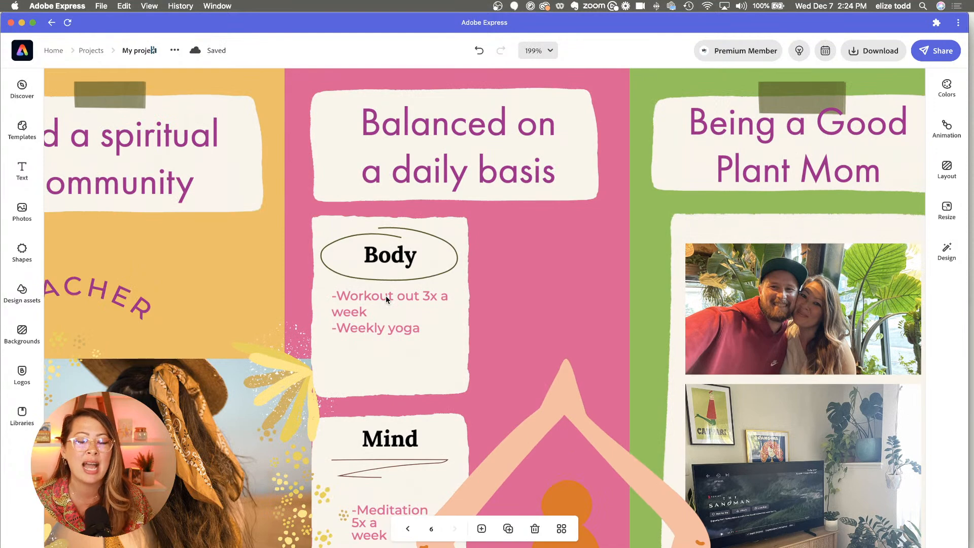
key("super+0")
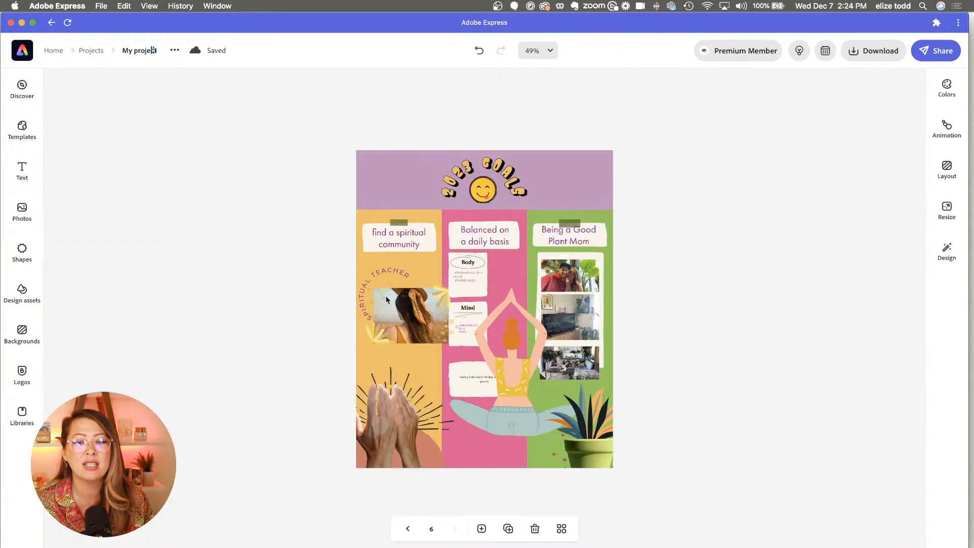